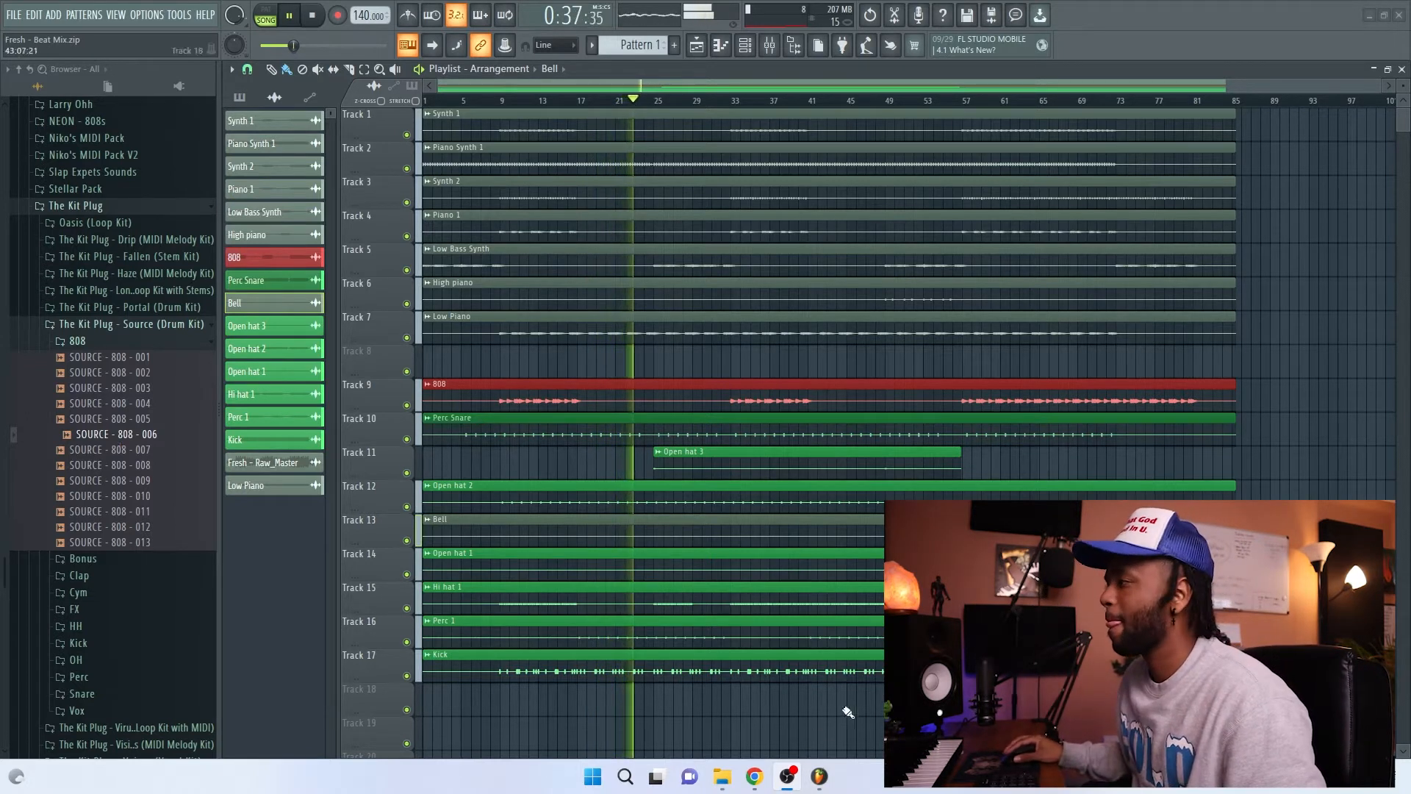
left_click(889, 383)
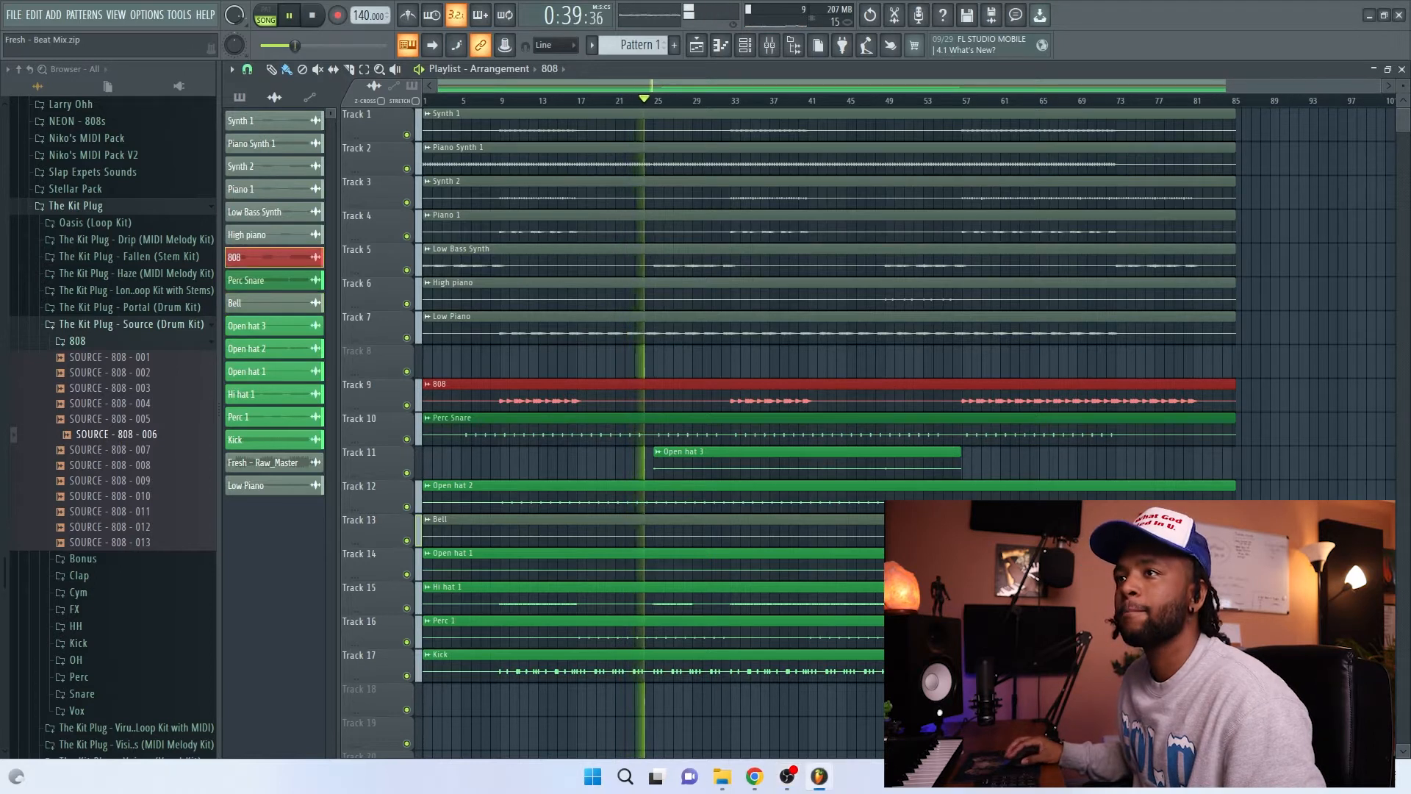
left_click(756, 374)
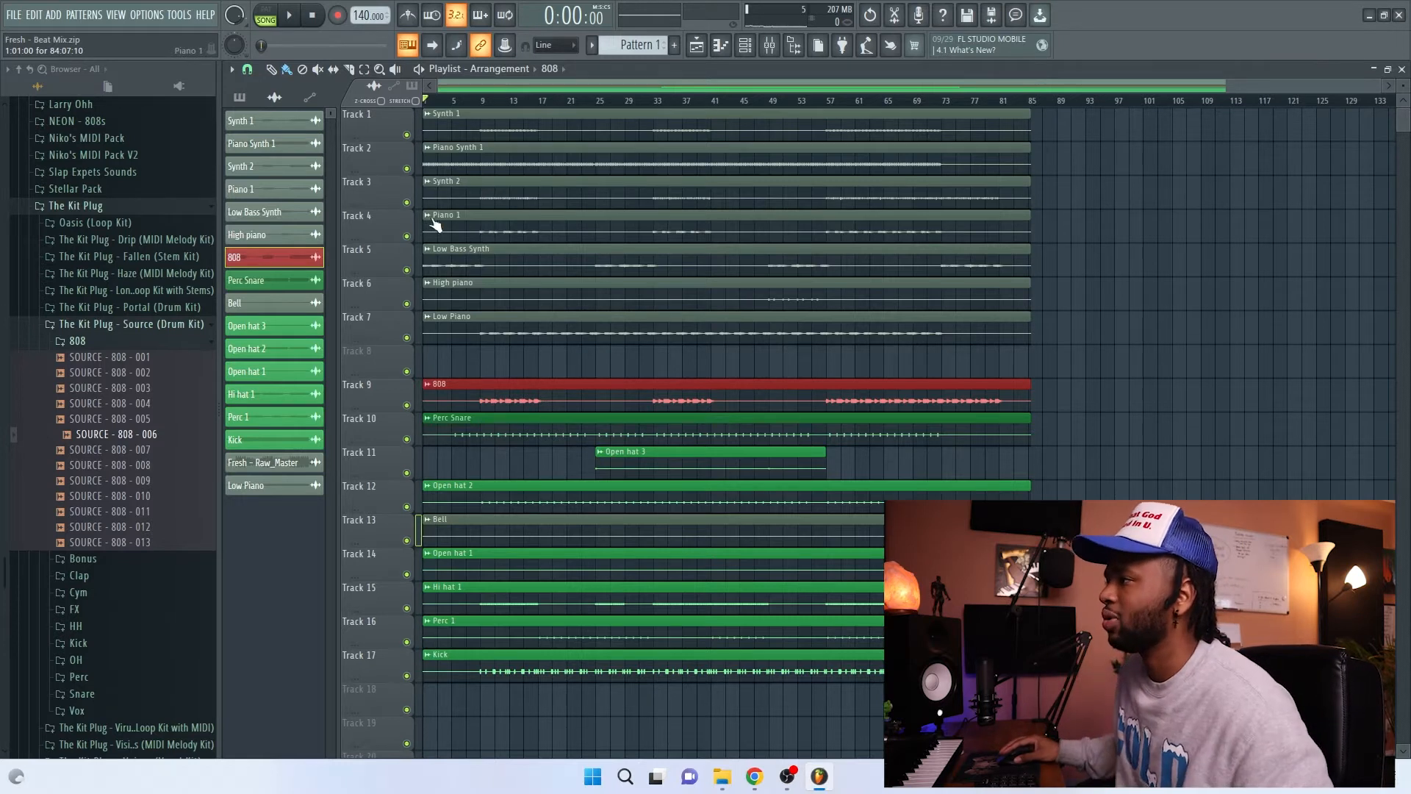
Step: Reorder the melodic playlist tracks so Synth 2 follows Synth 1 and Low Bass Synth comes last on Track 7
scroll(401, 160, "down", 1)
left_click_drag(394, 259, 394, 326)
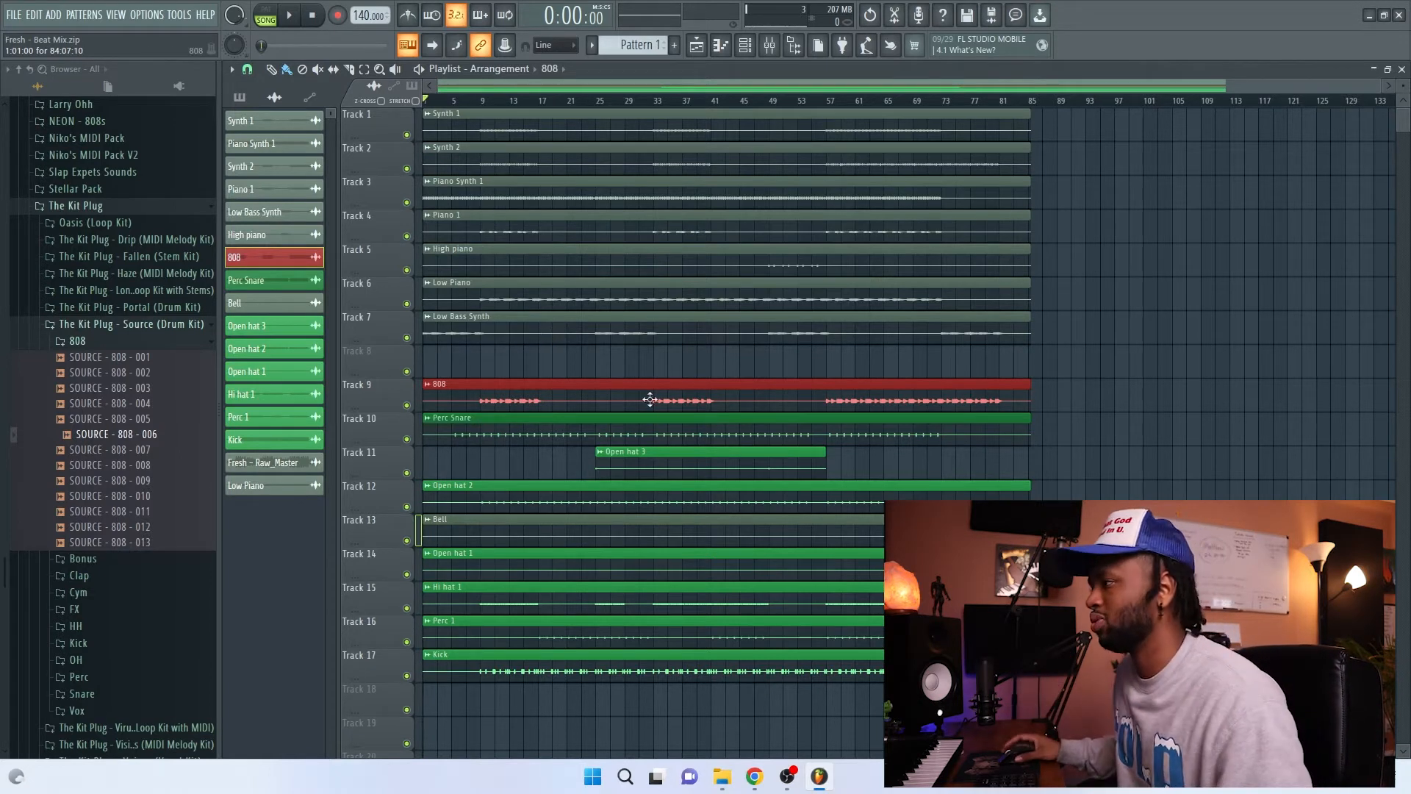
scroll(635, 389, "up", 2)
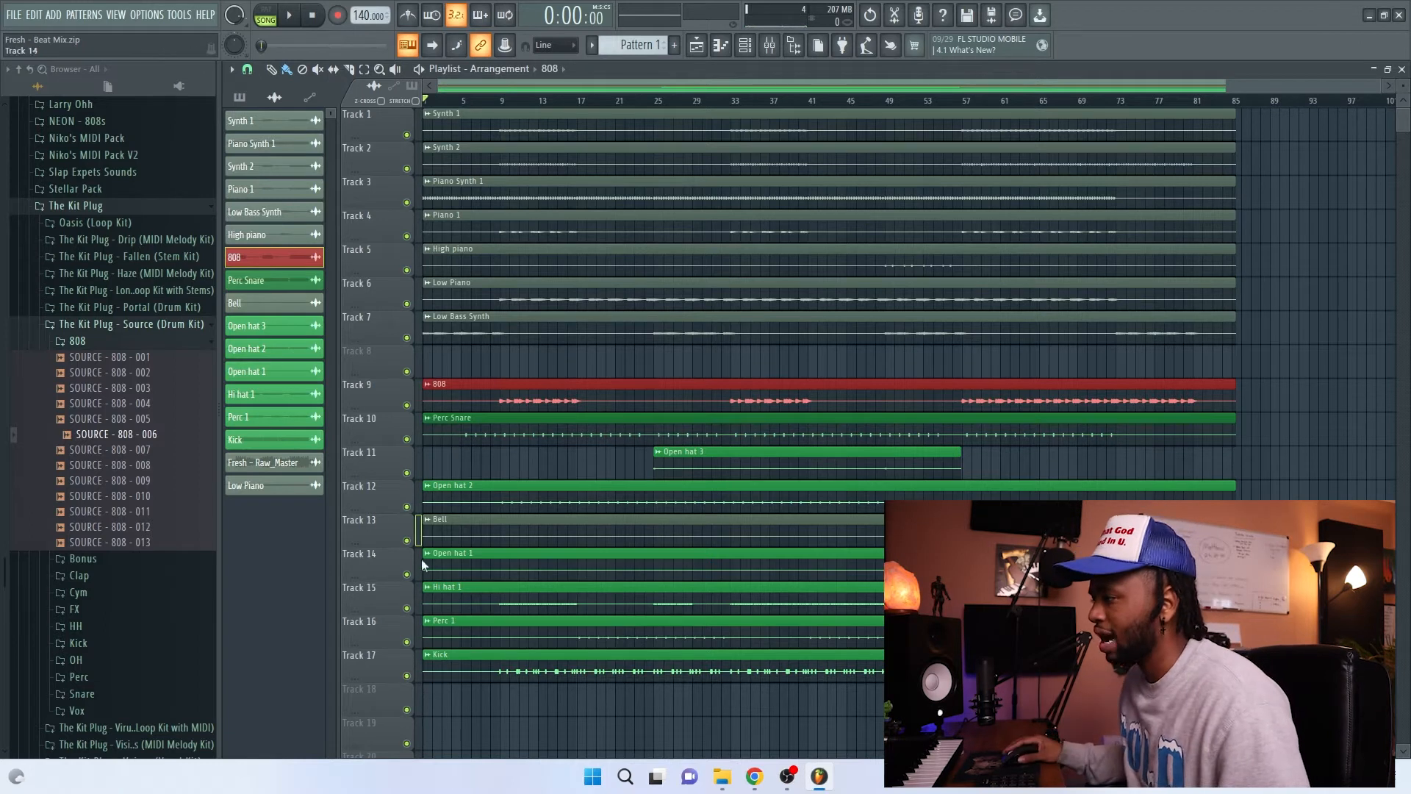
Step: Move the Bell playlist track up to Track 10 below the 808, and recolor the Bell clip green
left_click_drag(399, 540, 390, 428)
left_click(282, 307)
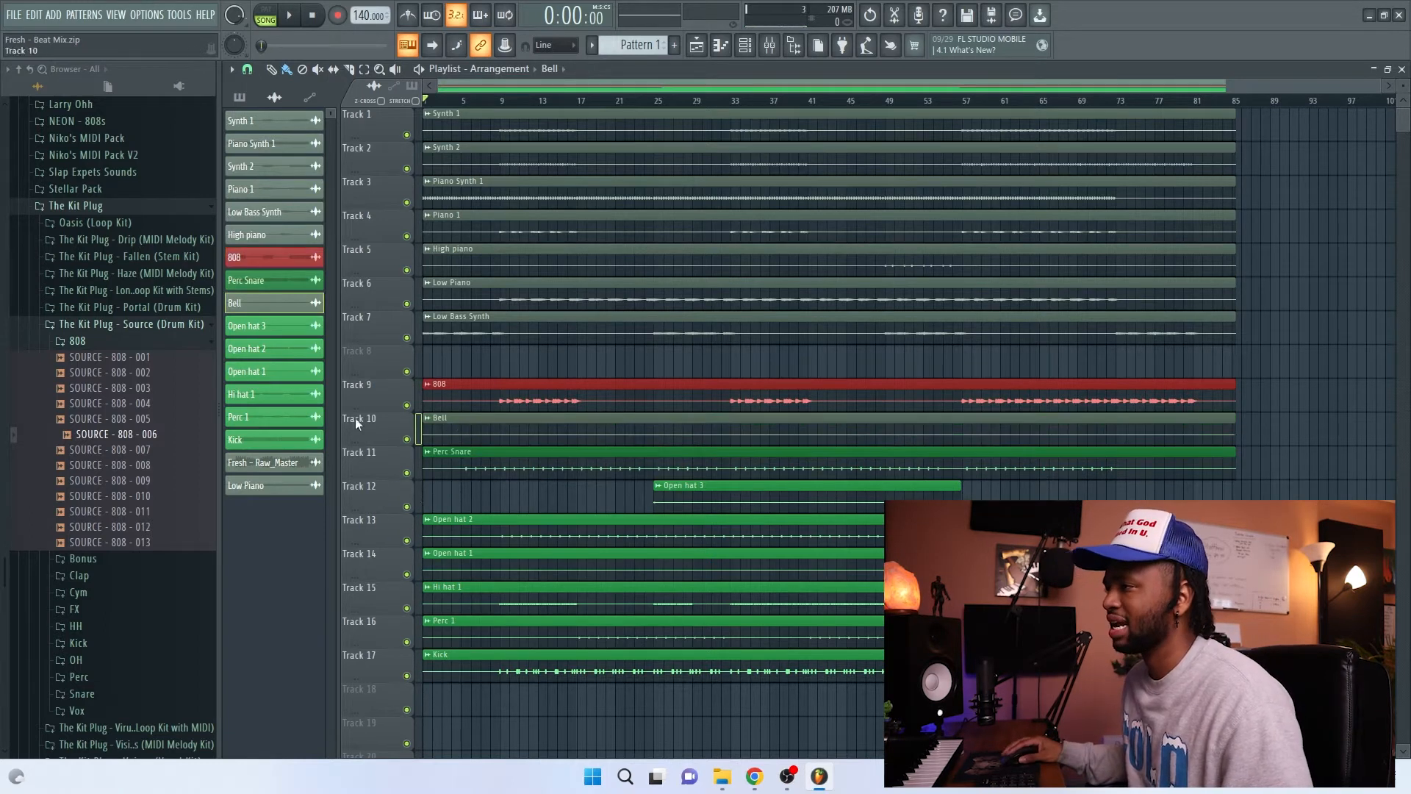
right_click(281, 307)
left_click(316, 373)
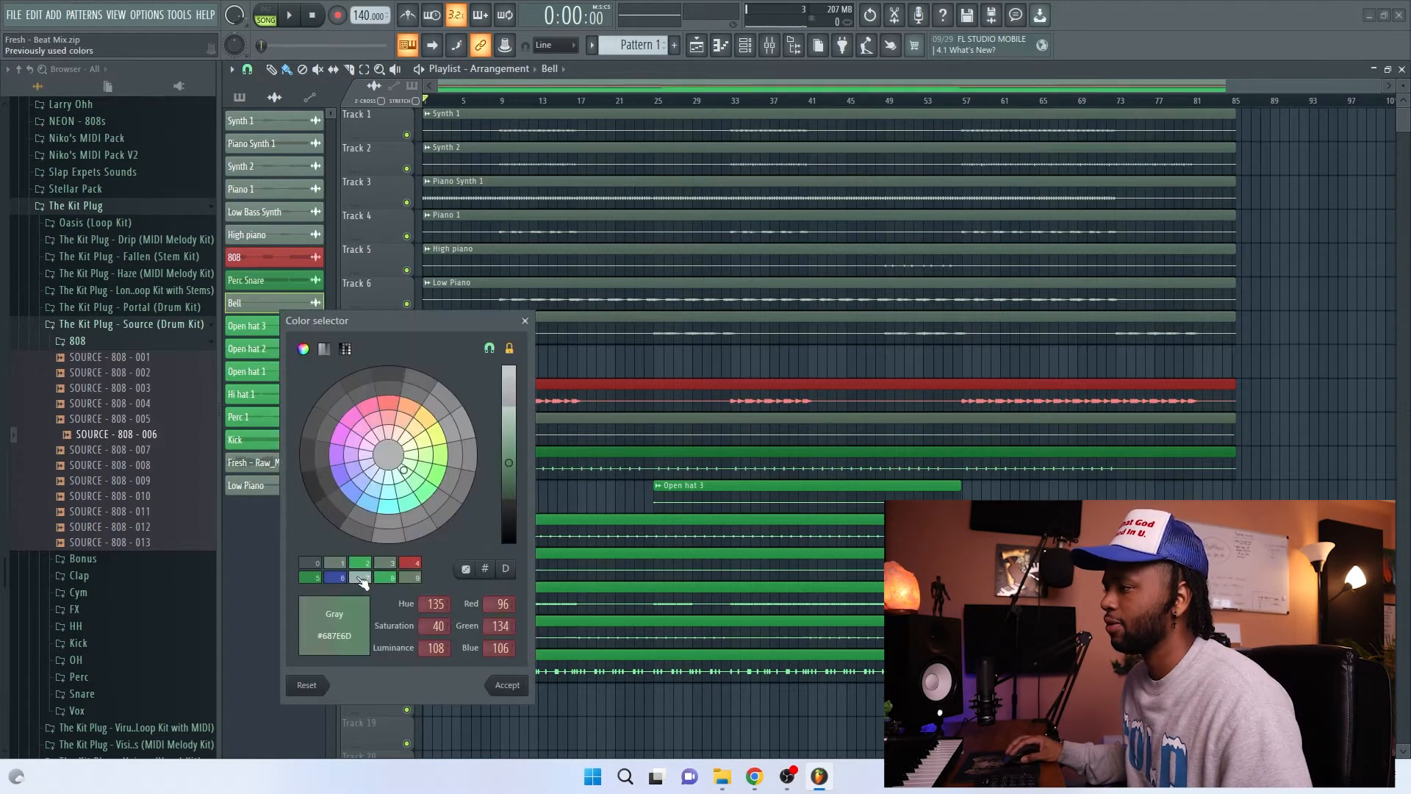
left_click(318, 581)
left_click(507, 684)
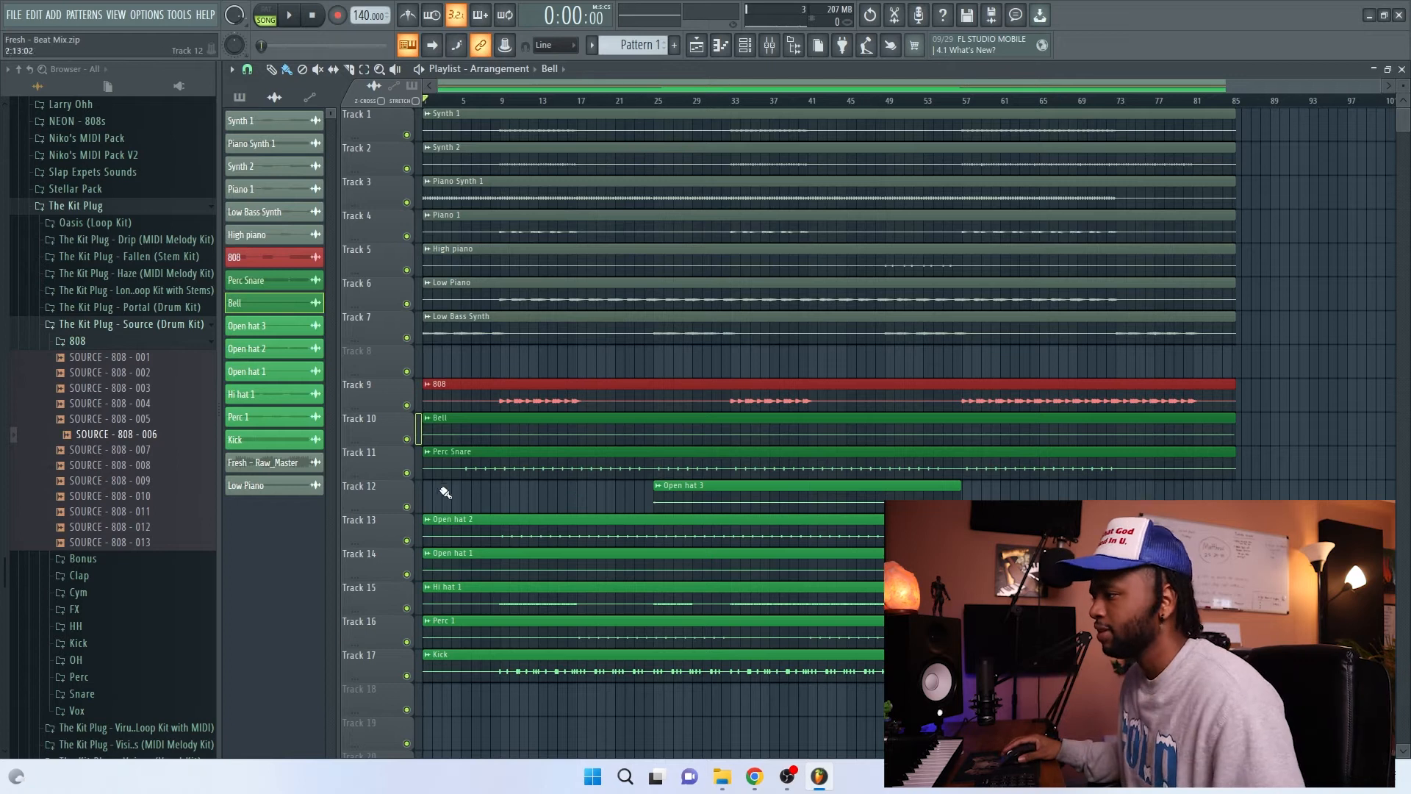
Step: Reorder the drum playlist tracks, with Kick on Track 10, Hi hat 1 on Track 11, Perc Snare on Track 12 and Bell on Track 13
left_click_drag(385, 672, 378, 421)
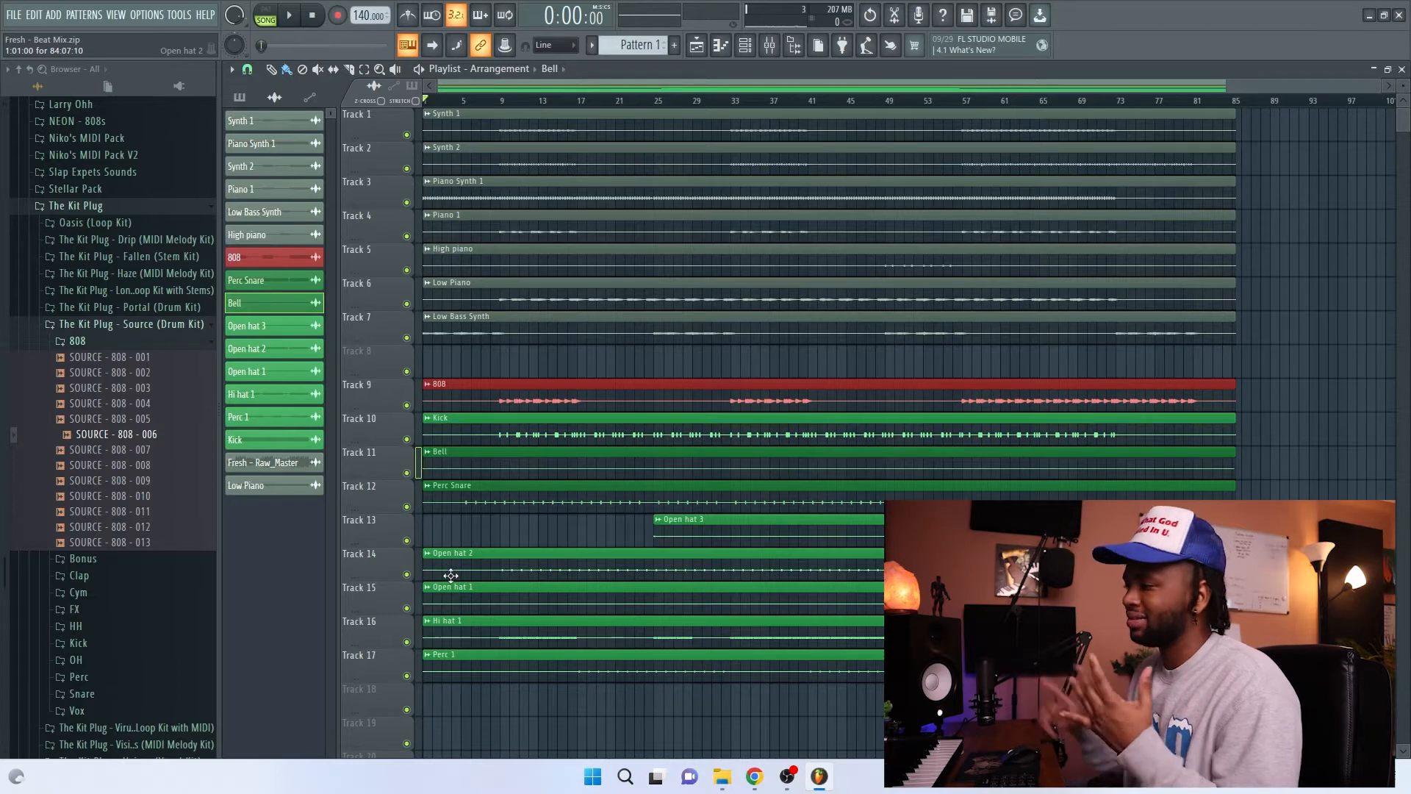
scroll(382, 634, "up", 4)
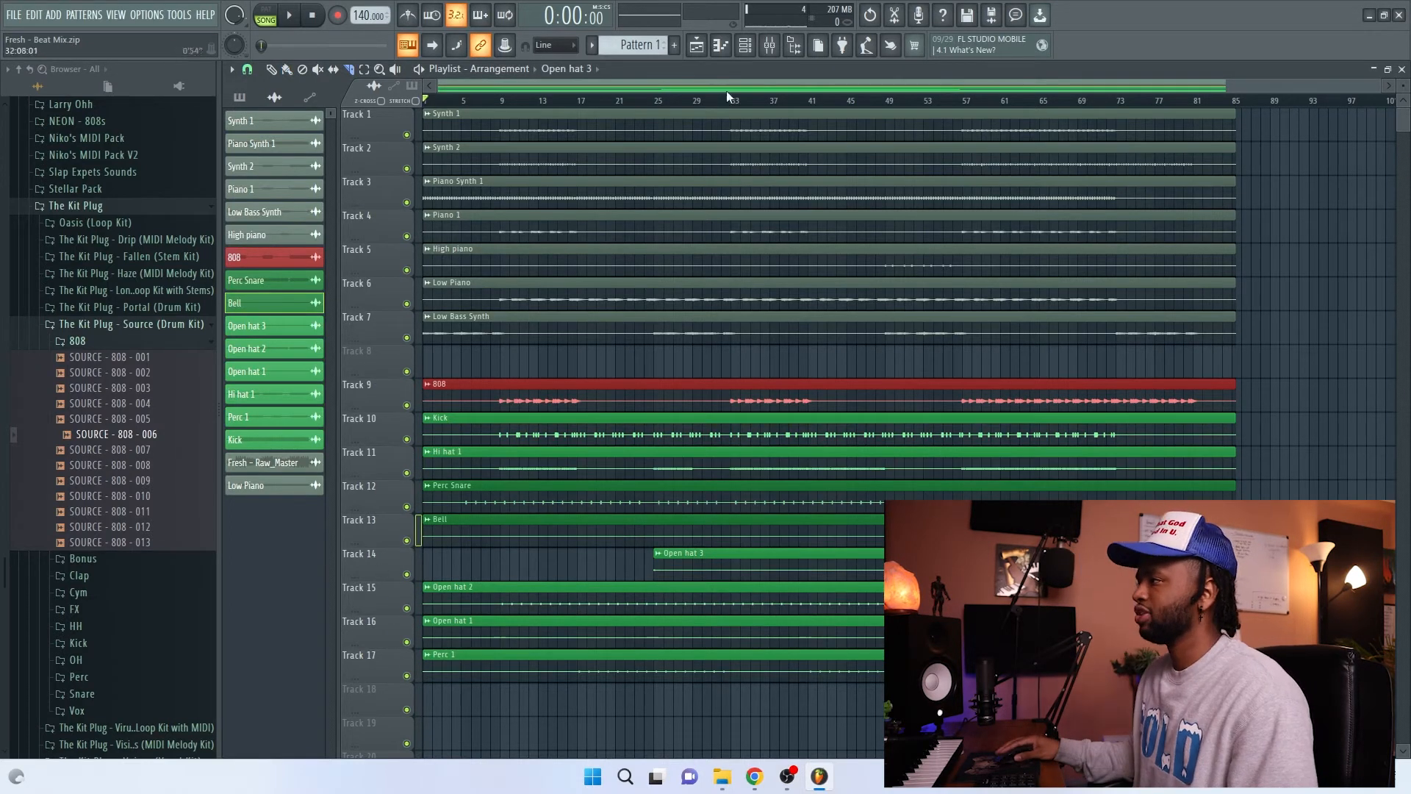
Step: Move the Low Piano channel up in the channel rack, directly below High piano
left_click(746, 48)
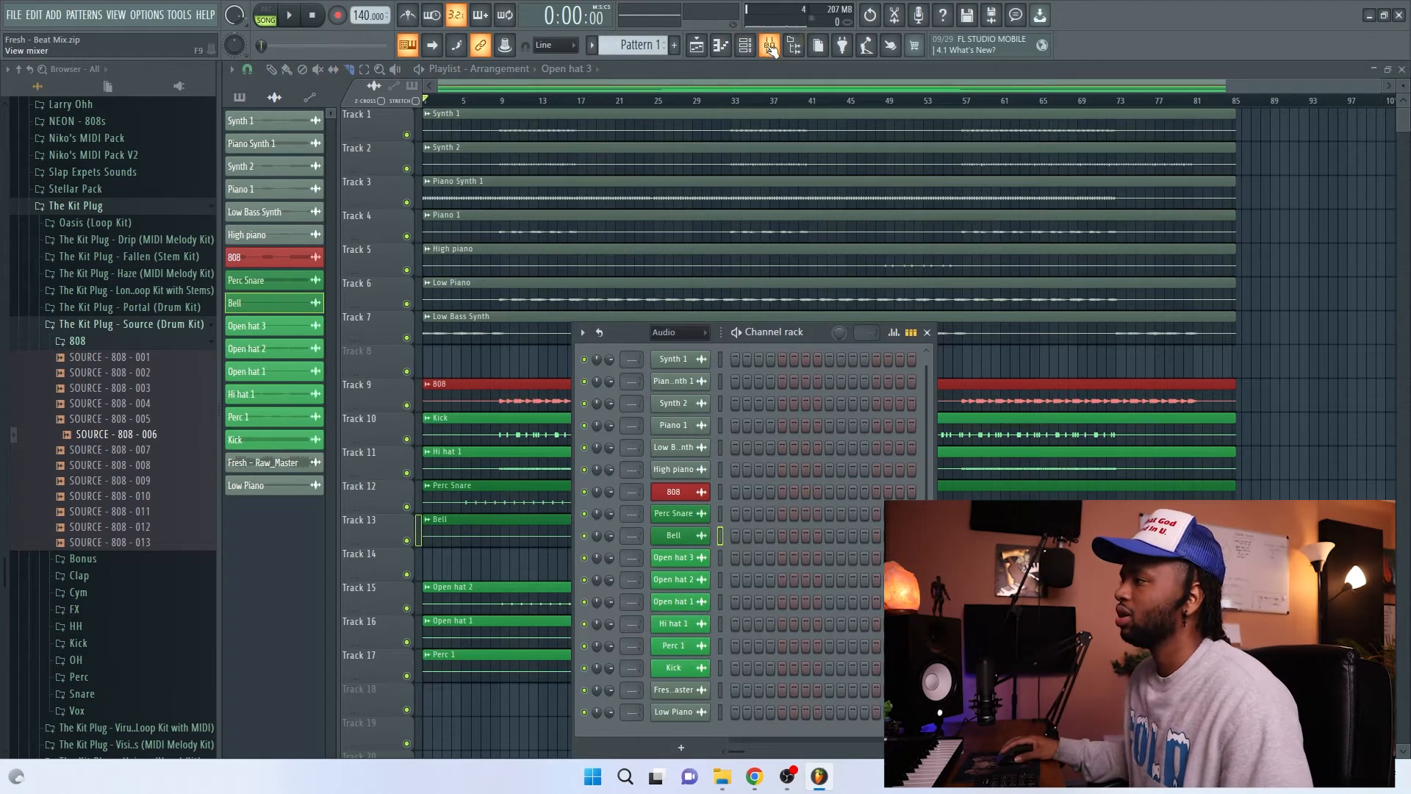
left_click(770, 46)
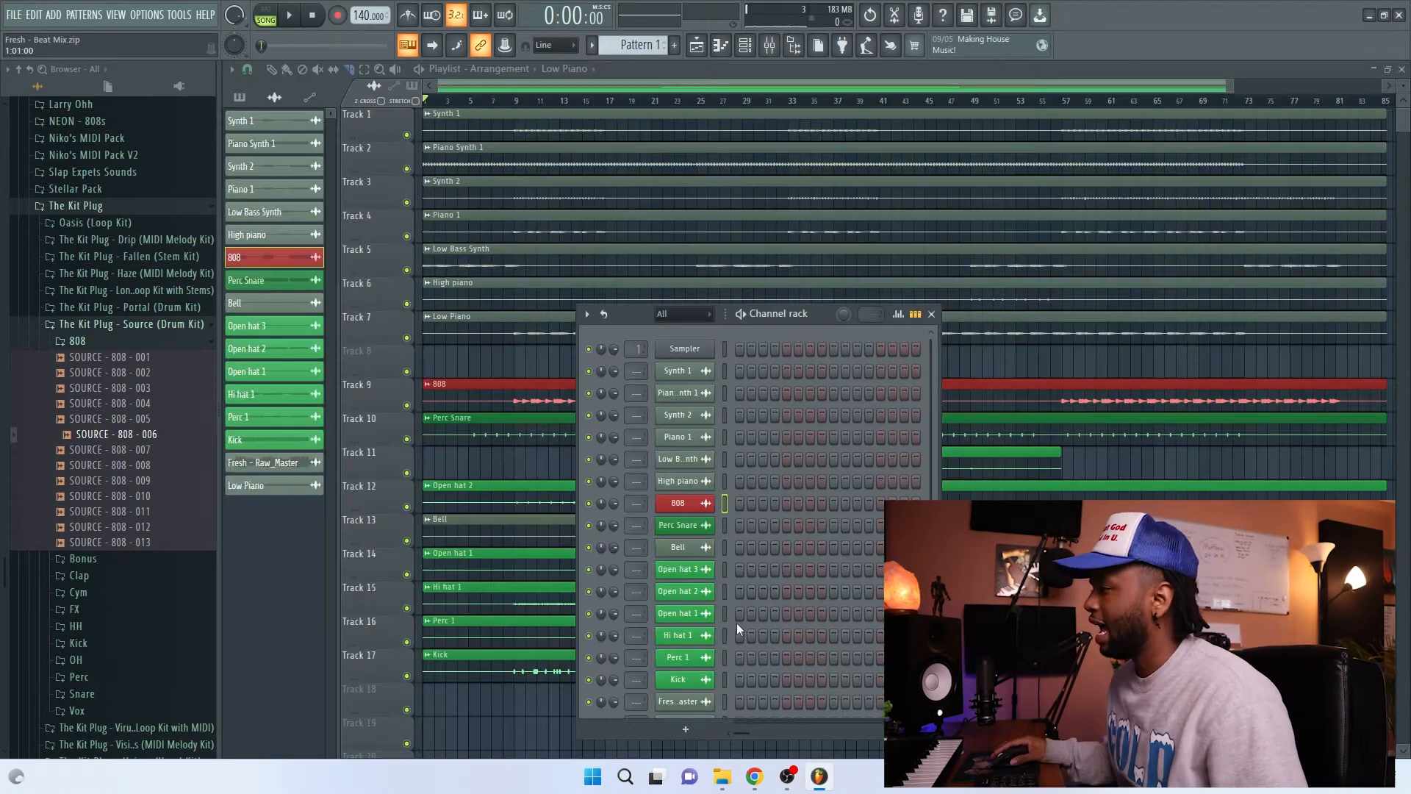
scroll(879, 444, "down", 2)
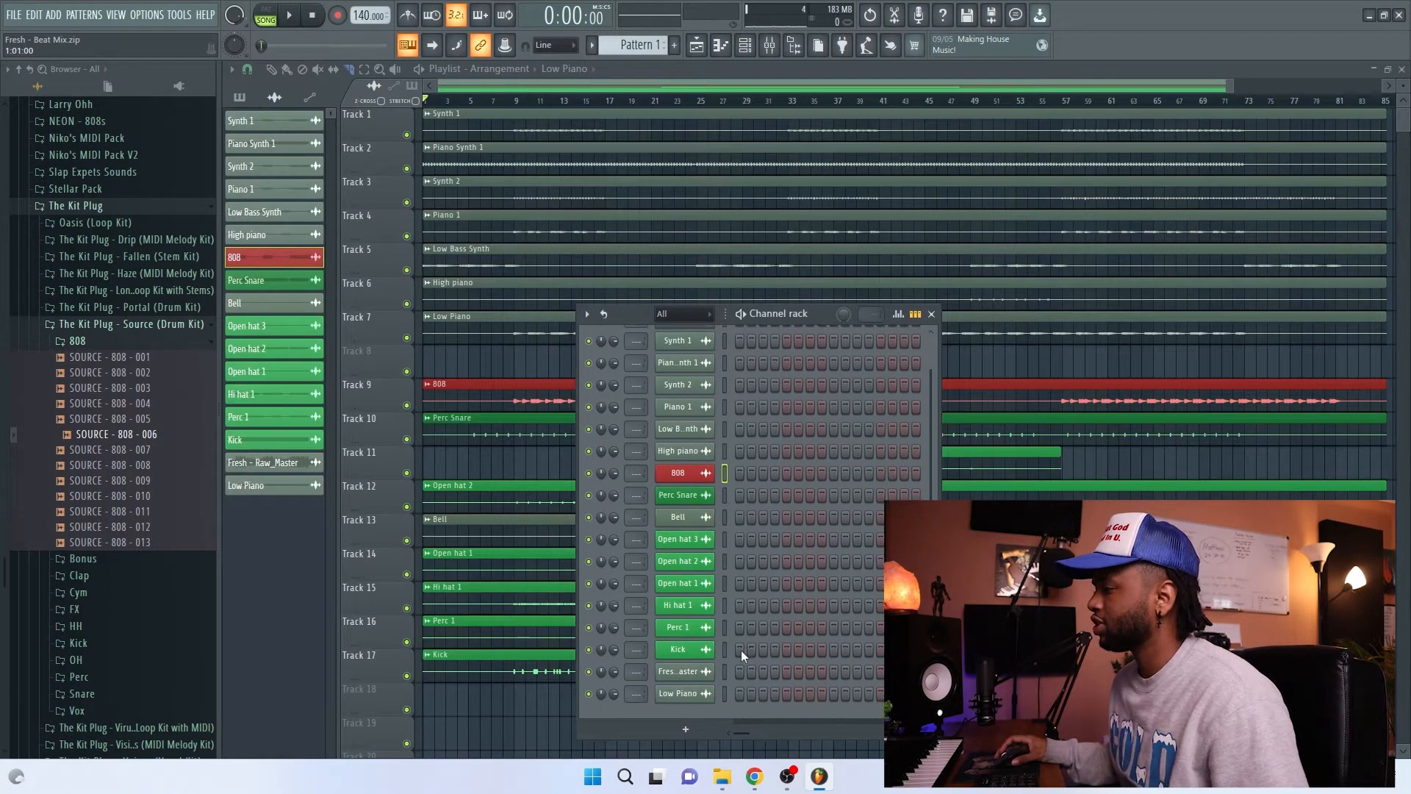
left_click(701, 672)
left_click(656, 156)
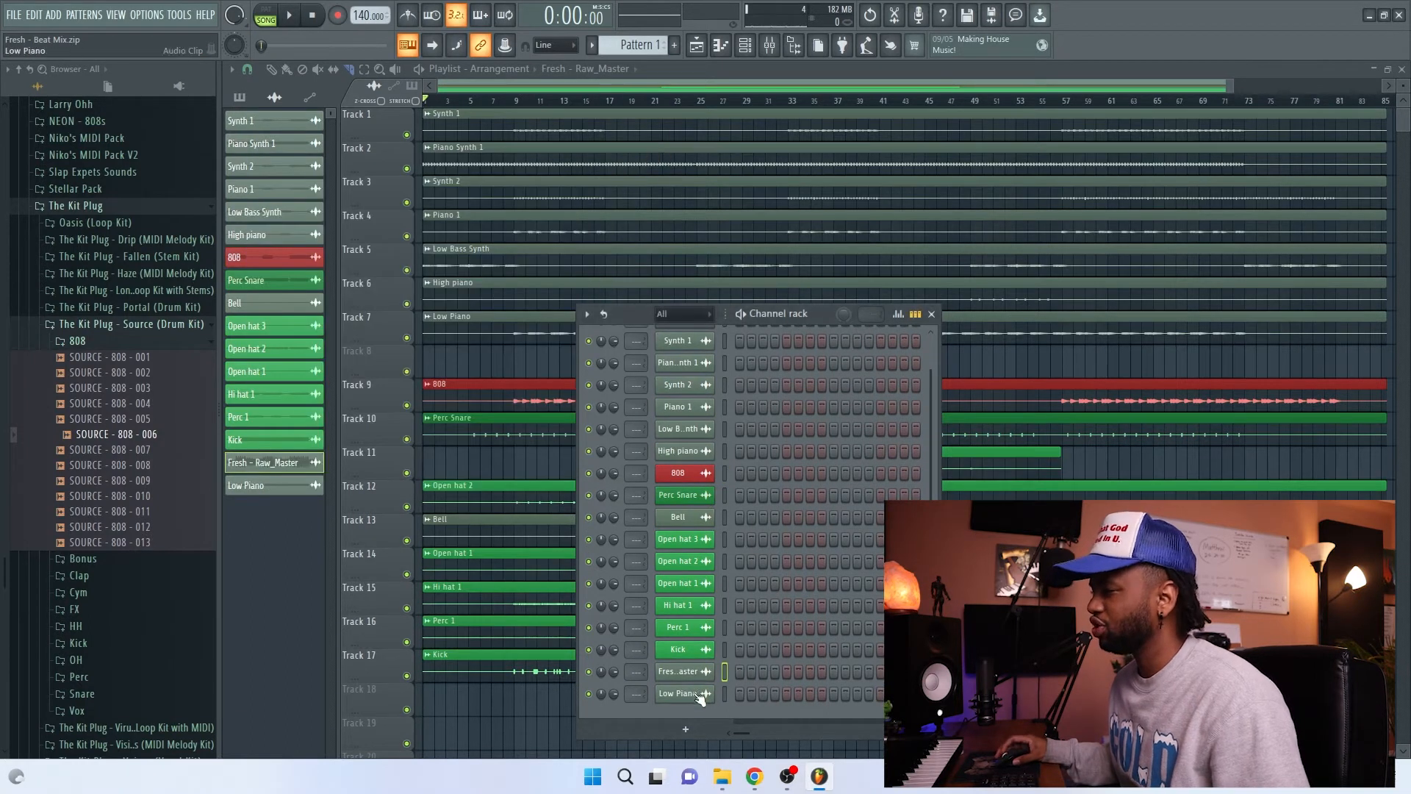
scroll(697, 693, "up", 8, "shift")
scroll(700, 542, "up", 2, "shift")
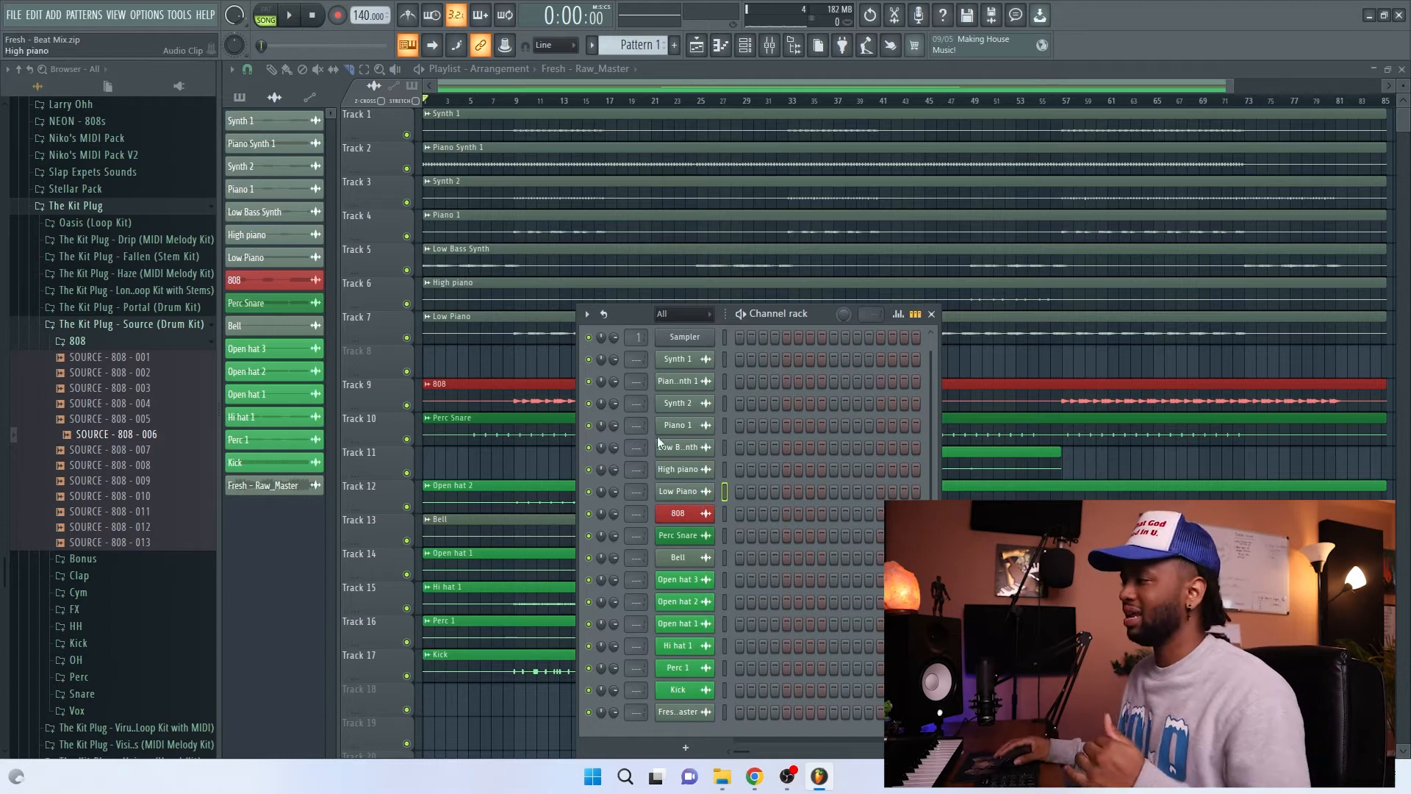
scroll(733, 438, "up", 1)
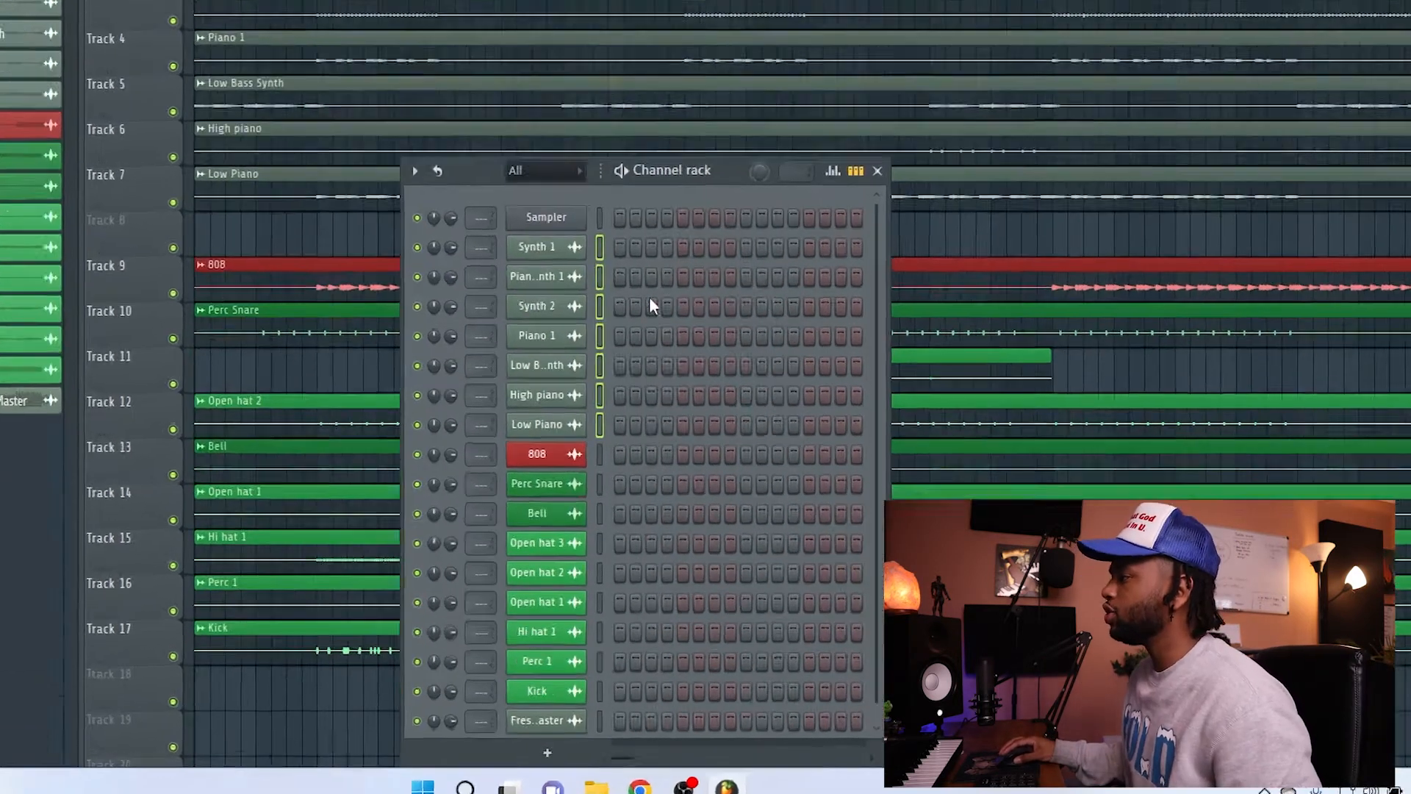
Step: Route the channels from Synth 1 through Low Piano to consecutive mixer tracks starting at Insert 1
left_click(726, 371)
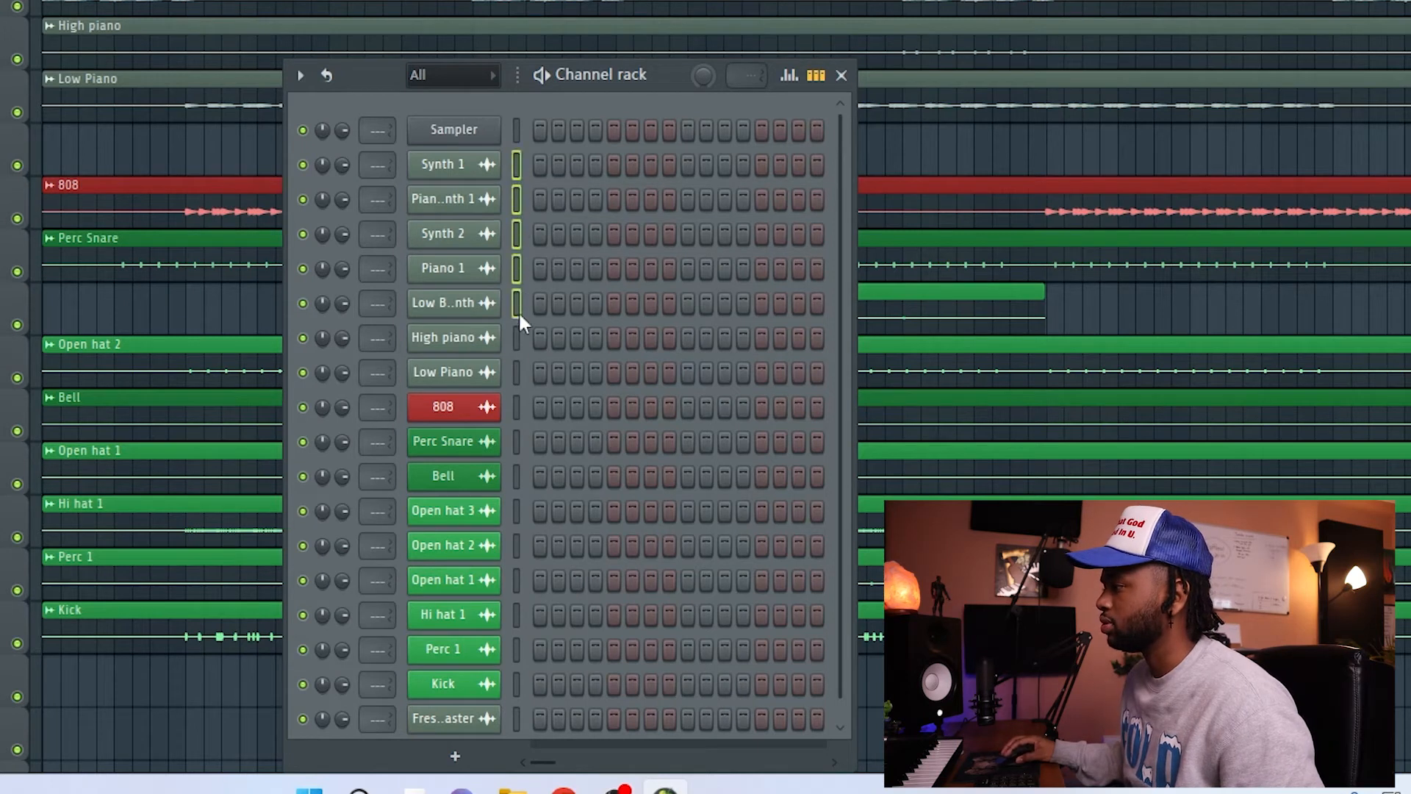
left_click(770, 46)
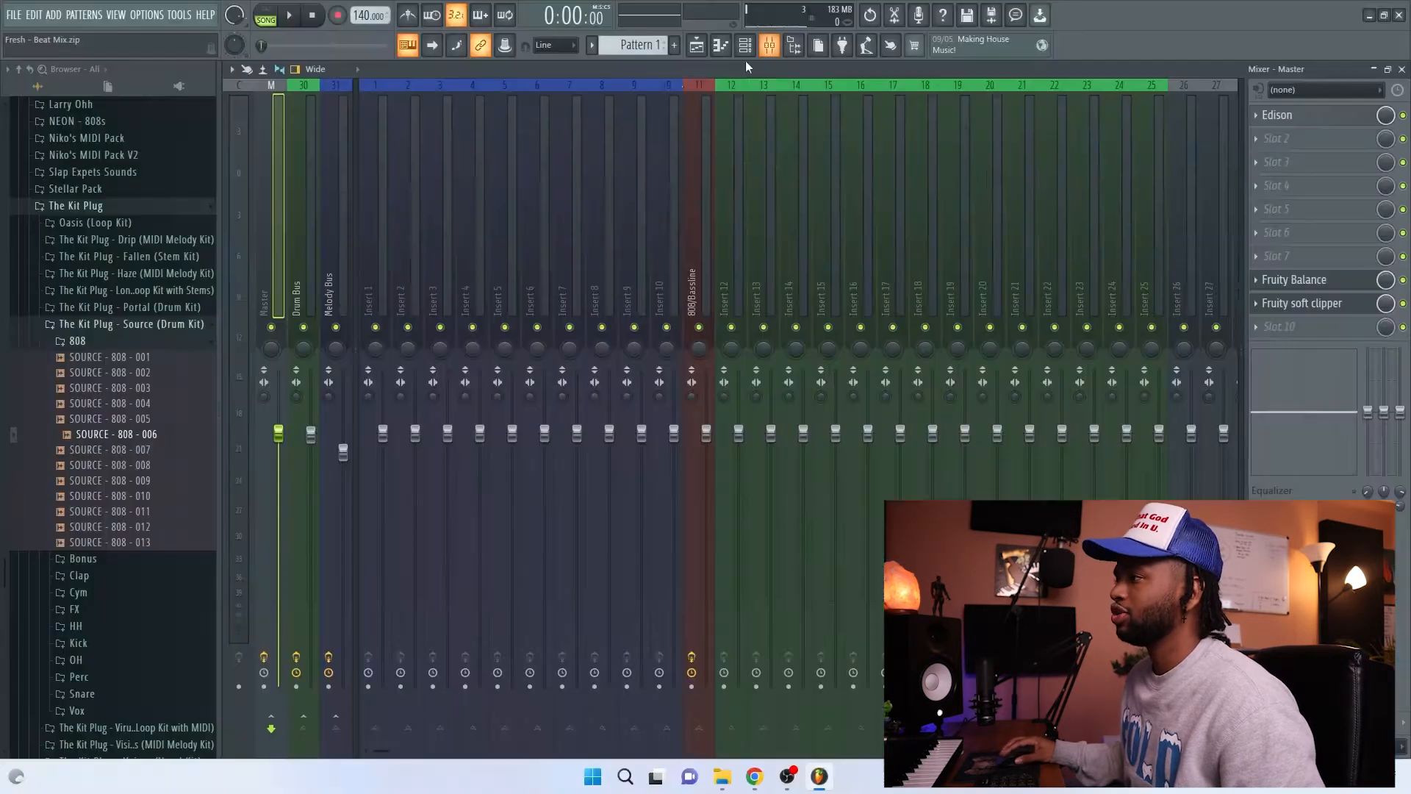
right_click(372, 270)
mouse_move(438, 242)
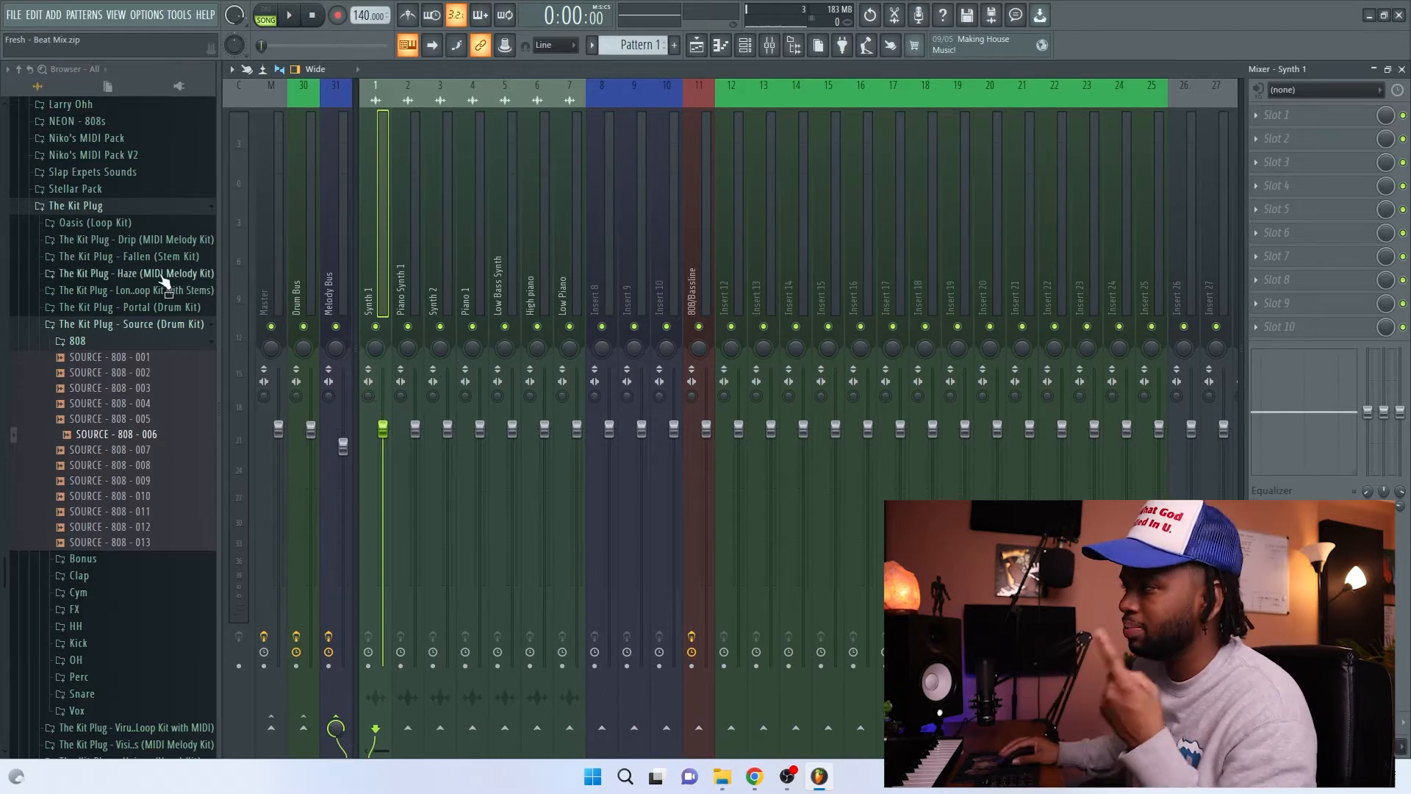
Step: Recolor the mixer tracks from Synth 1 through Low Piano purple
left_click(342, 243)
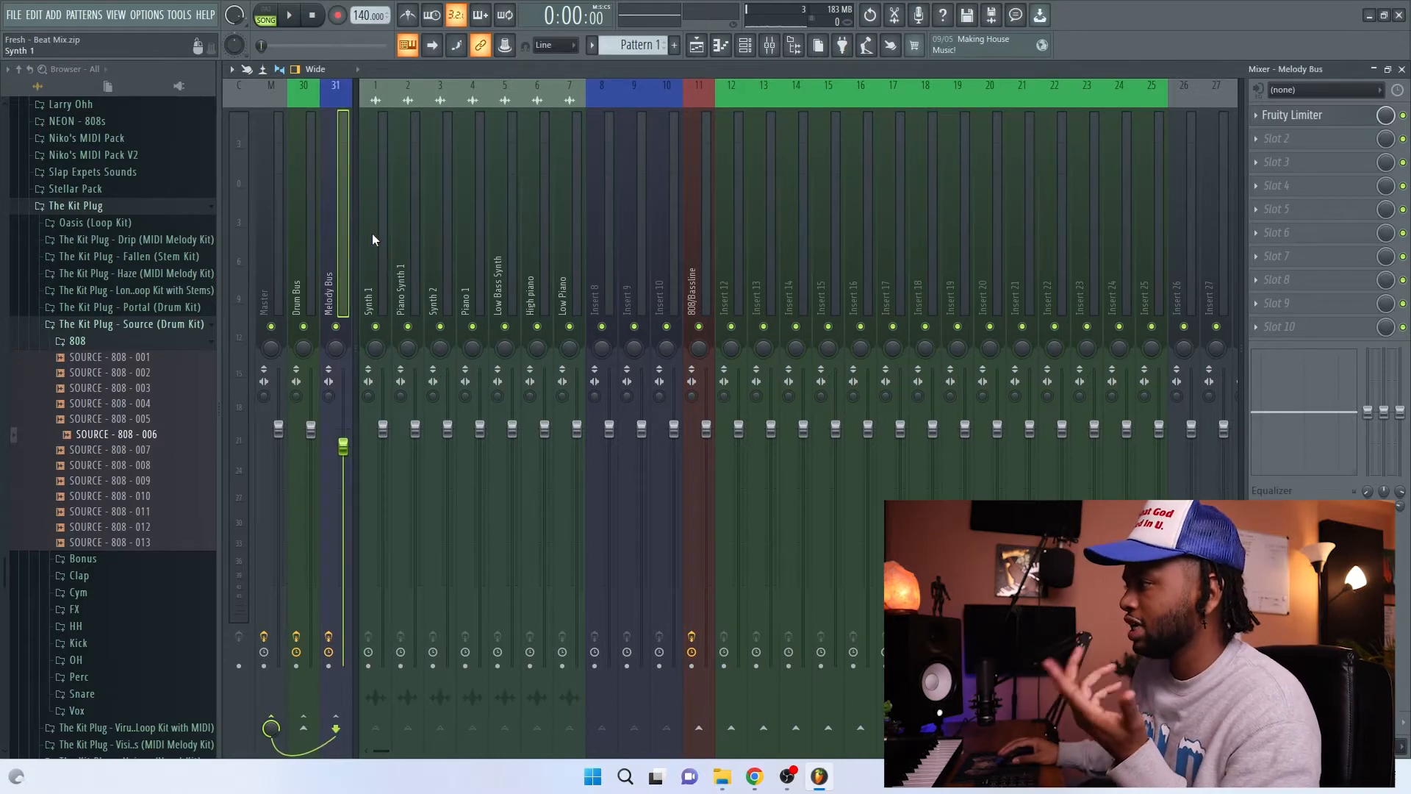
right_click(372, 232)
mouse_move(449, 246)
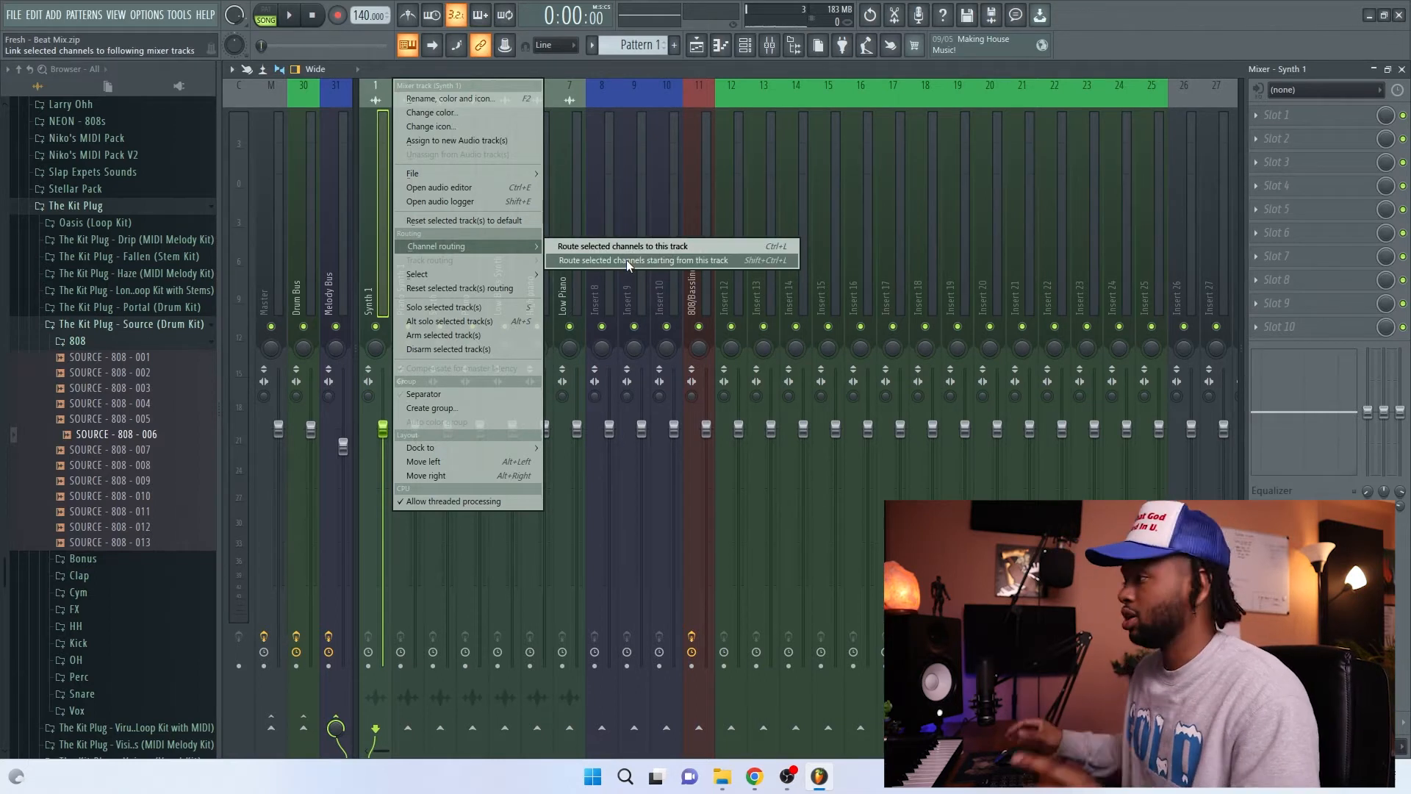
left_click(455, 115)
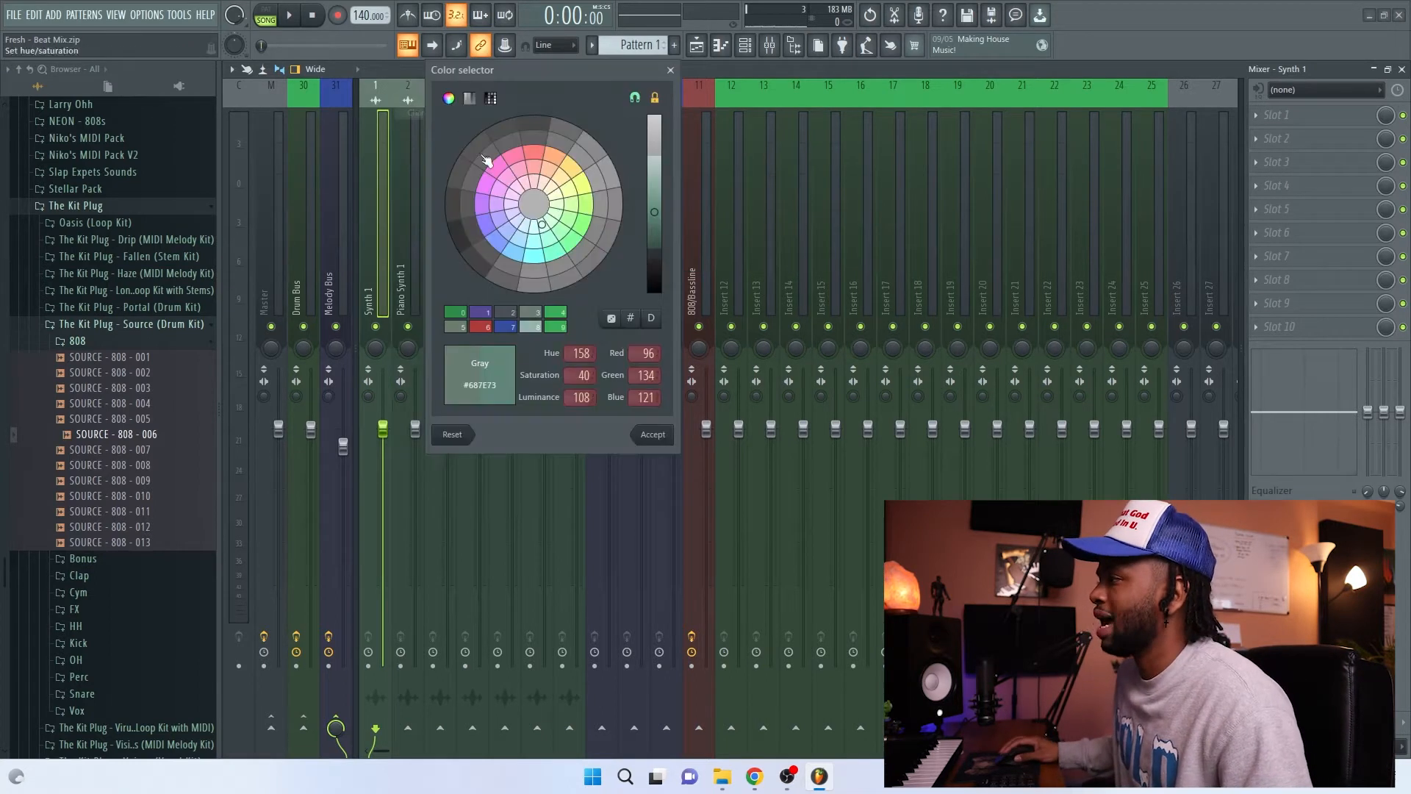
left_click(481, 311)
left_click(653, 435)
left_click_drag(390, 296, 570, 250)
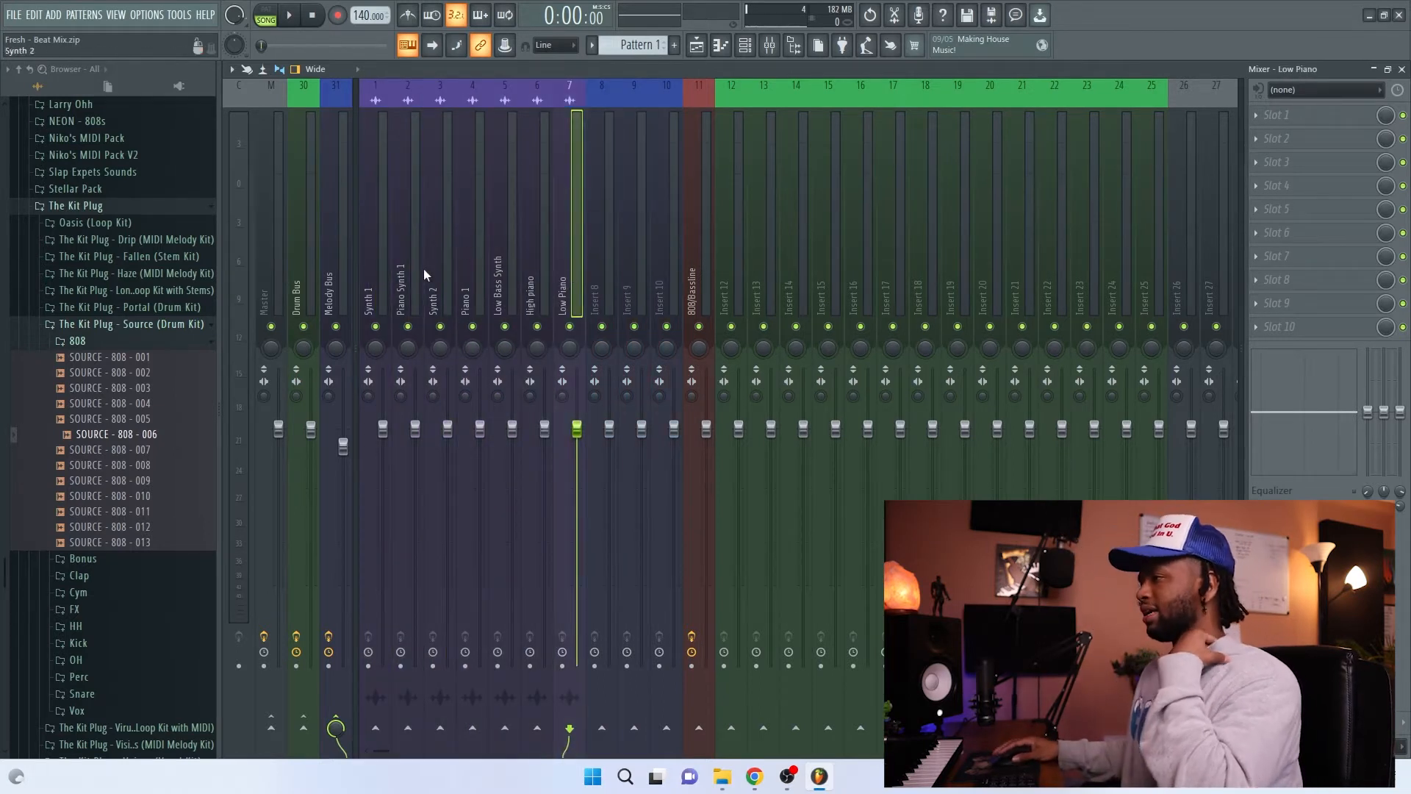
Step: Reorder the melody mixer tracks so Low Bass Synth sits on track 3, between Piano Synth 1 and Synth 2
left_click(539, 97)
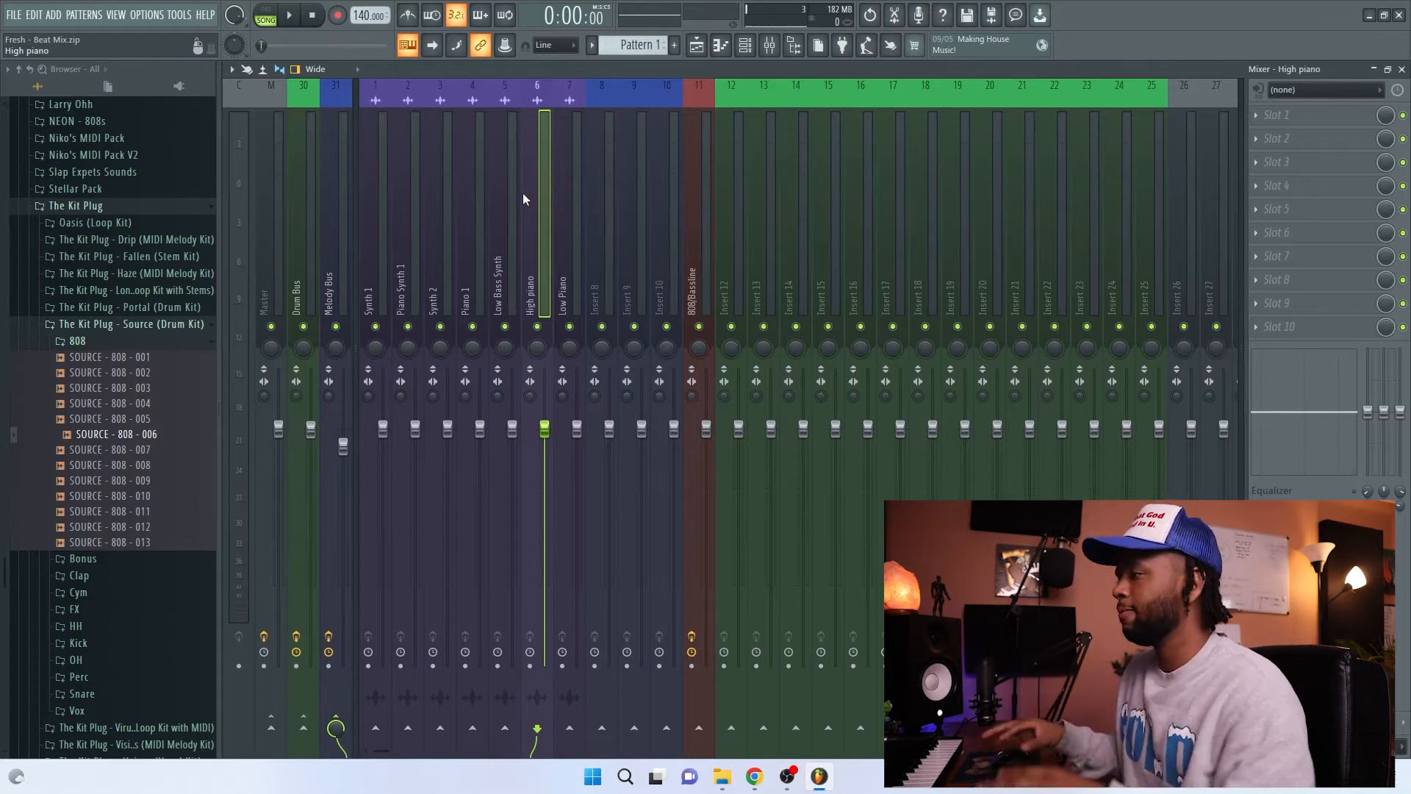
left_click(380, 240)
left_click(404, 253)
left_click(479, 235)
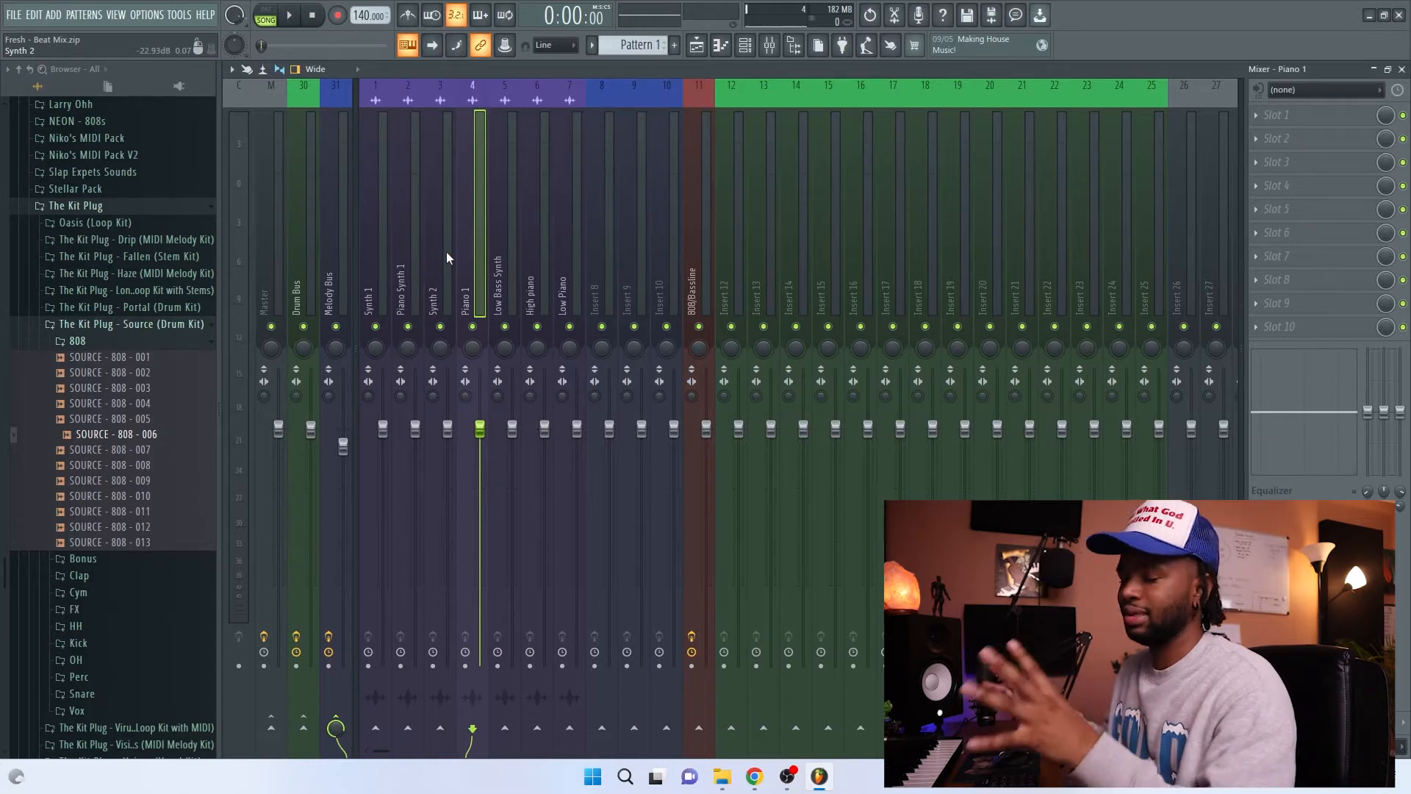
Step: Route the 808 channel to mixer track 11 and the channels from Perc Snare through Kick to consecutive tracks starting at Insert 12
left_click(735, 46)
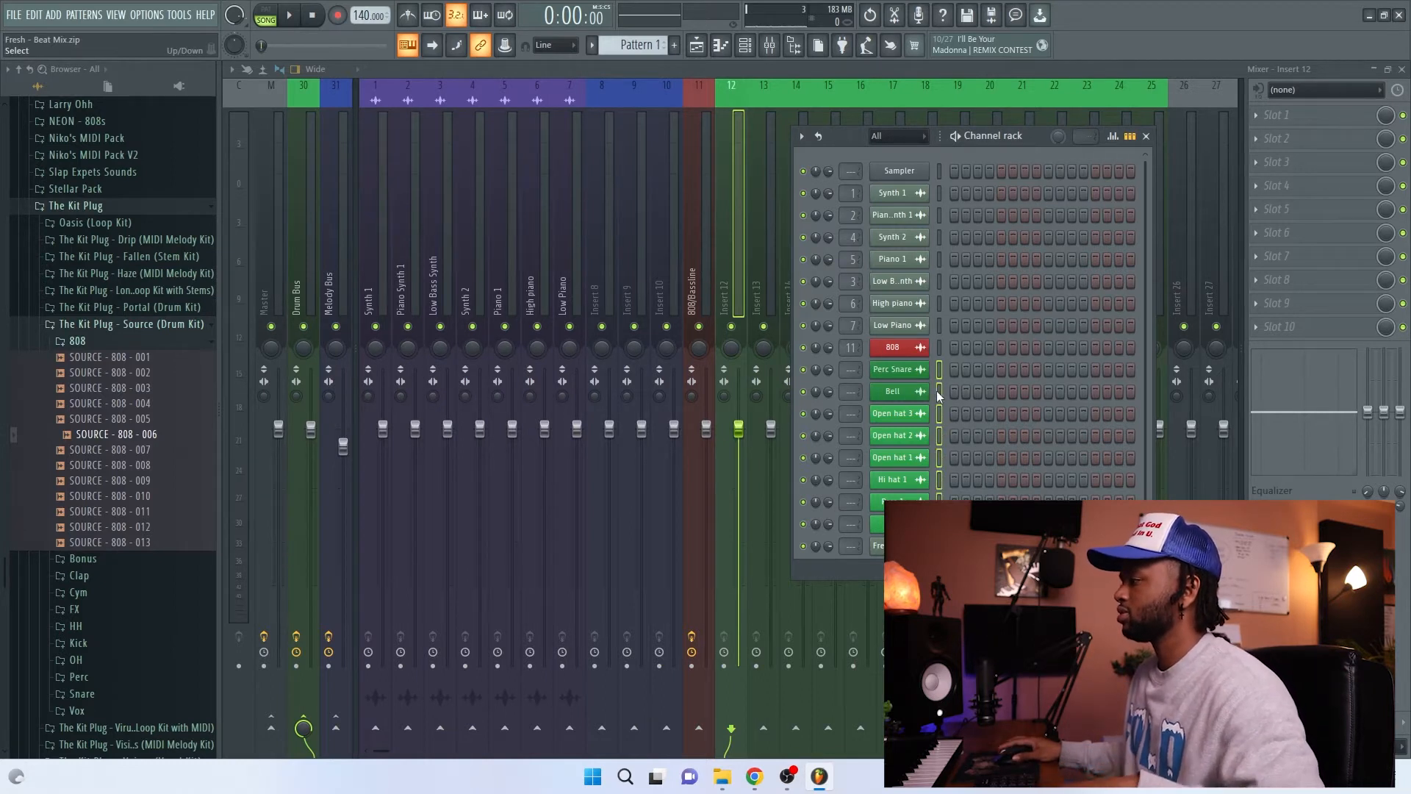
scroll(937, 390, "down", 1)
right_click(722, 240)
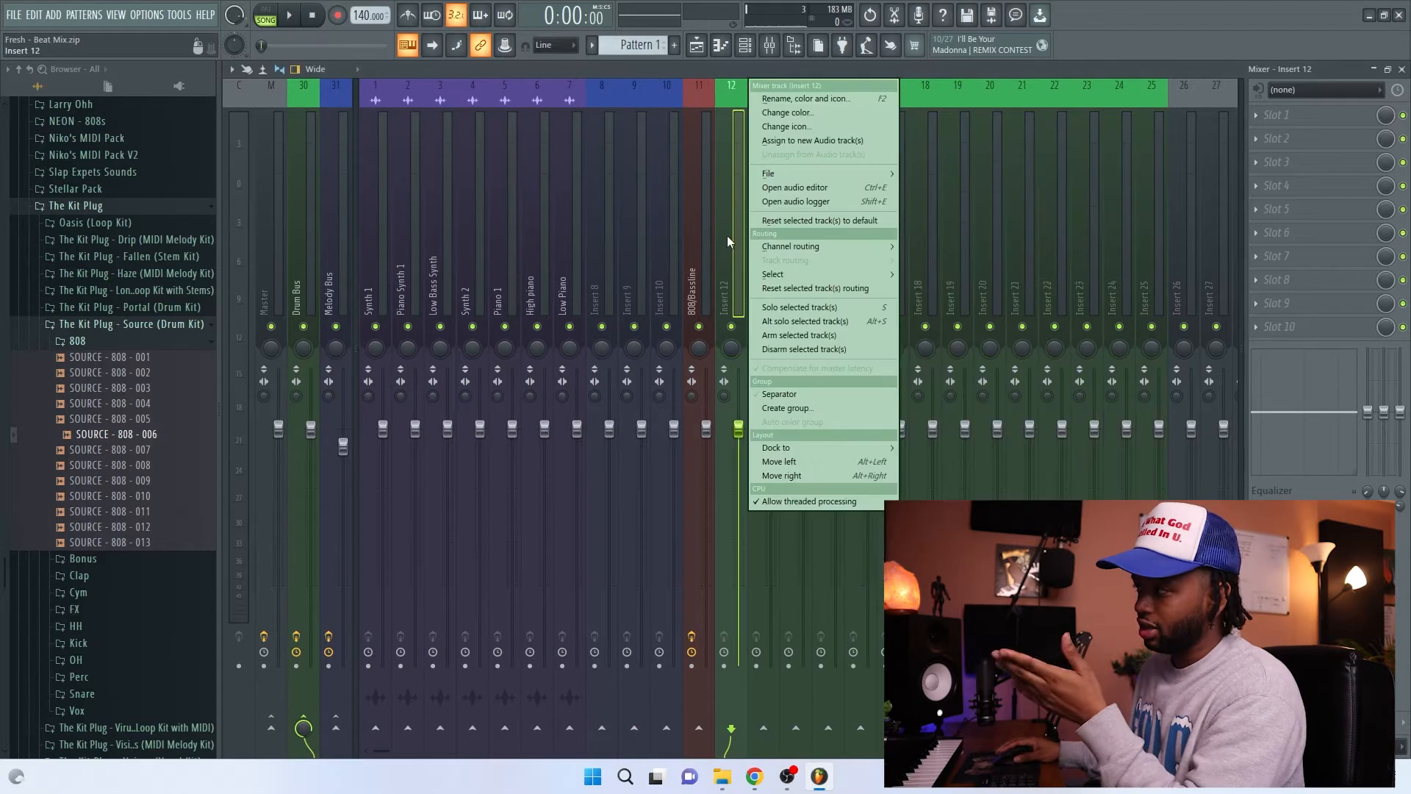
mouse_move(797, 246)
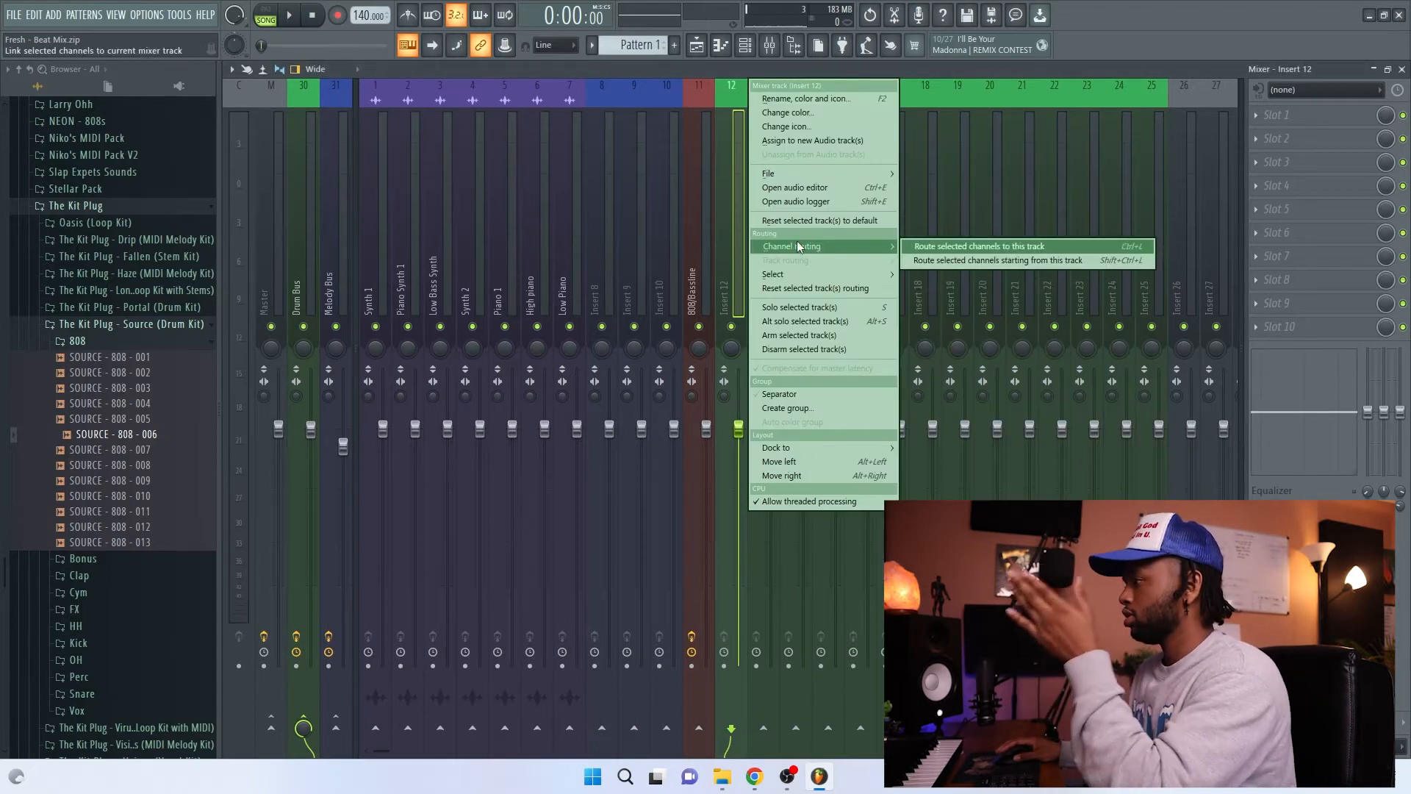
left_click(937, 262)
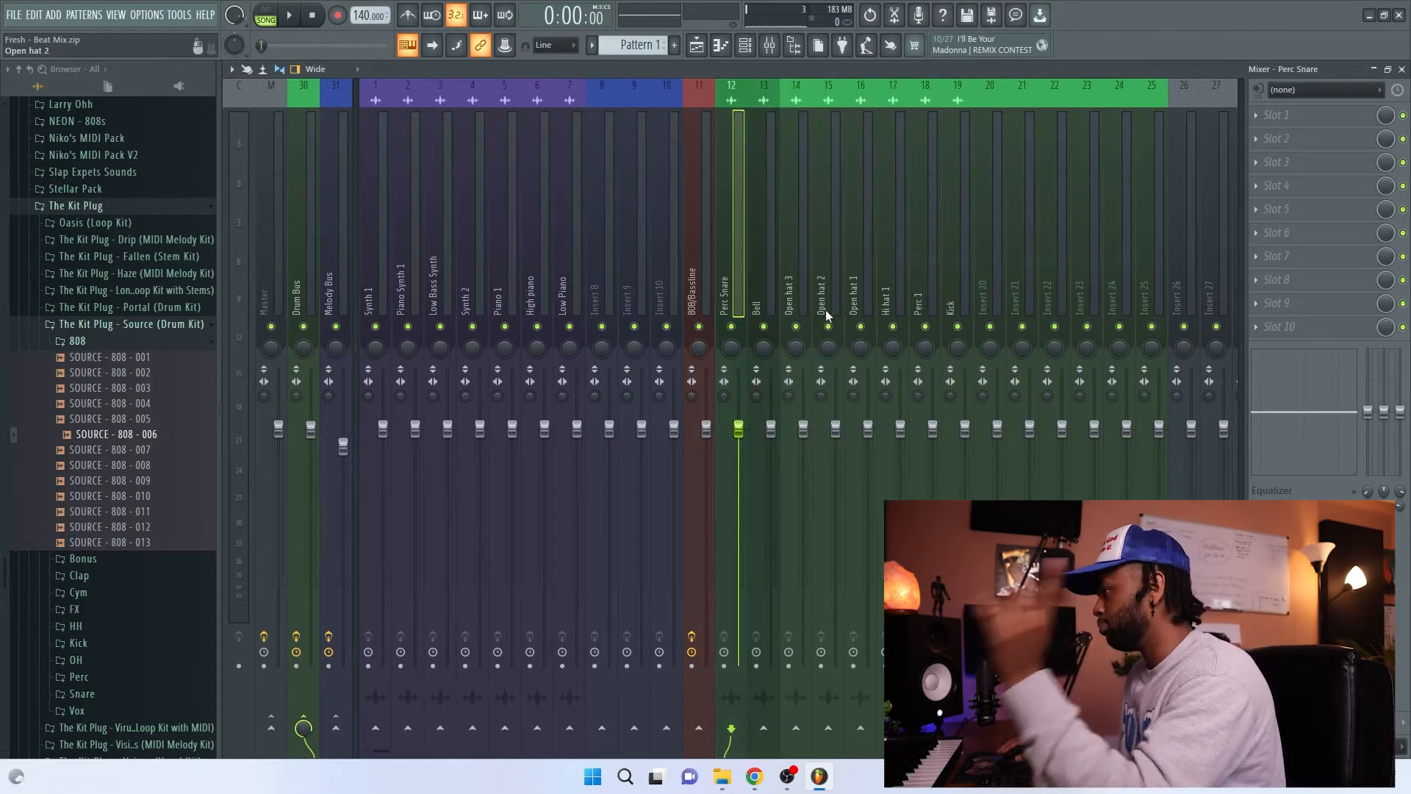
Step: Check the routed drum mixer tracks one by one from Bell to Perc 1
left_click(753, 263)
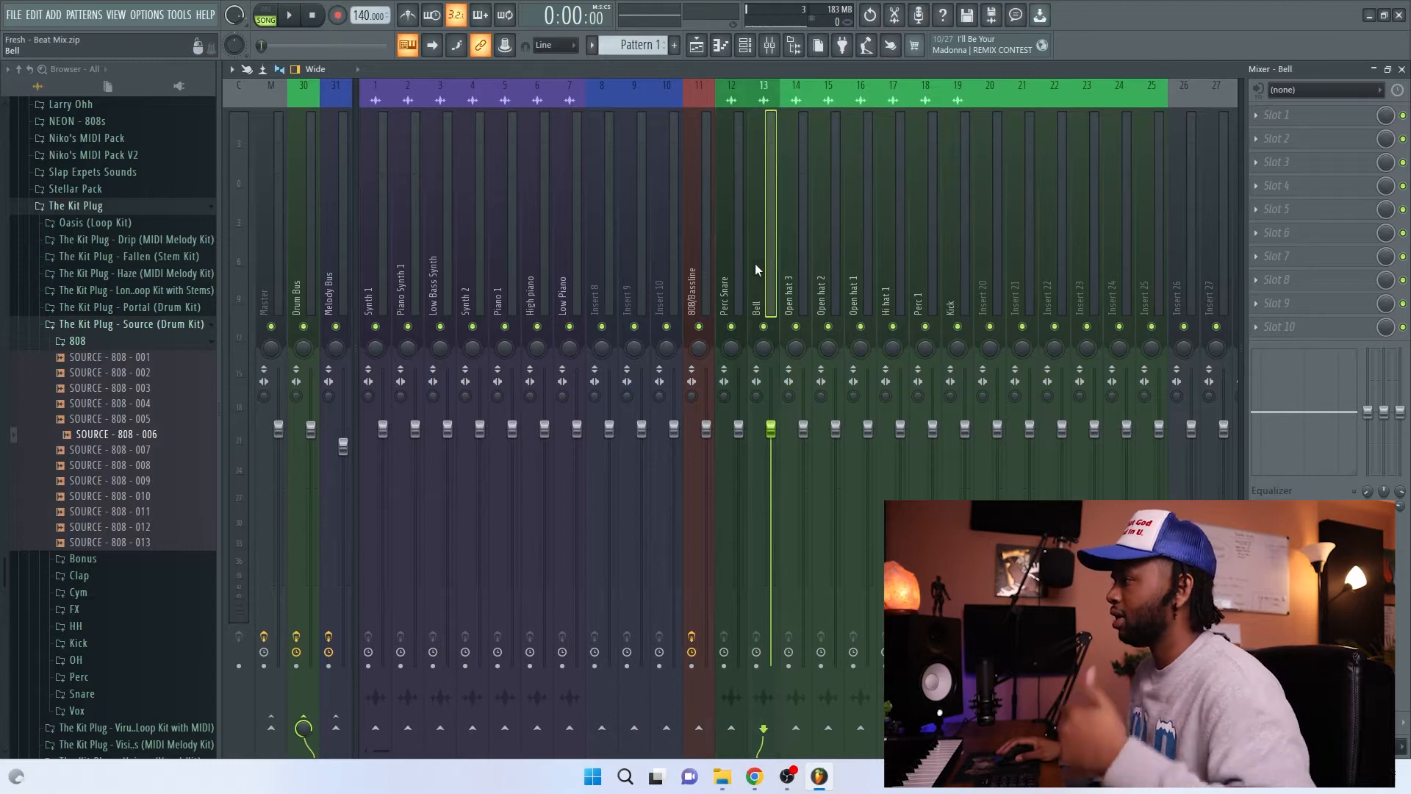
left_click(794, 268)
left_click(827, 262)
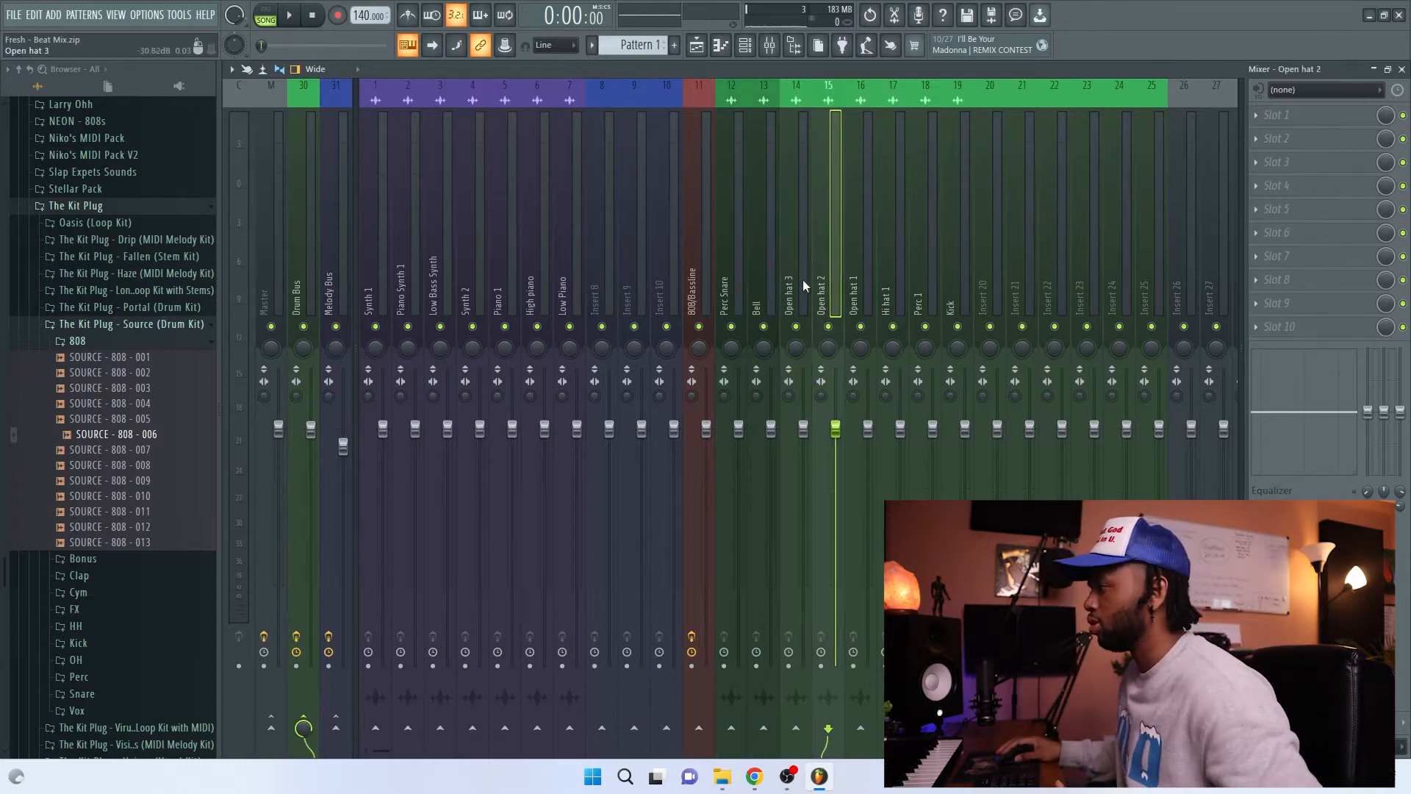
left_click(862, 272)
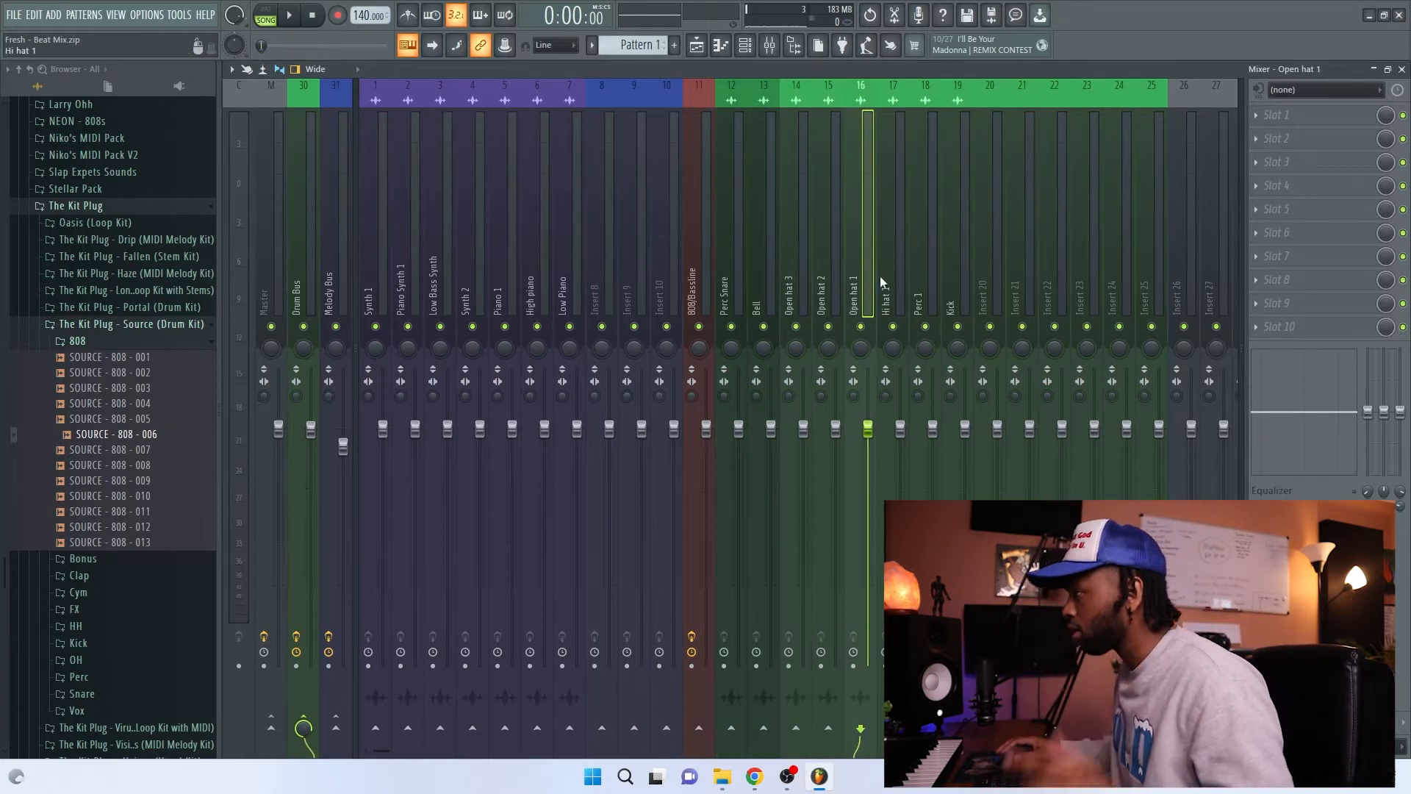
left_click(885, 279)
left_click(922, 281)
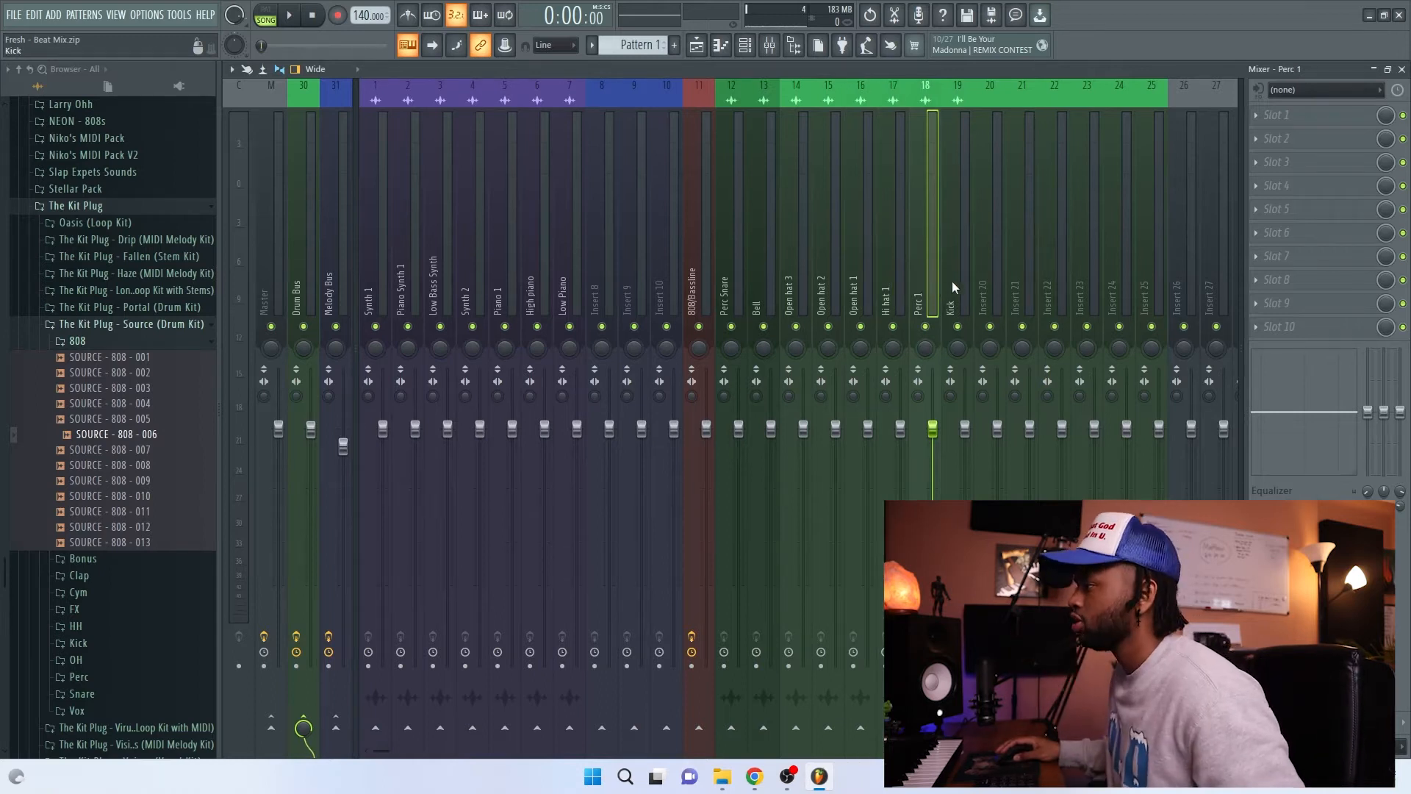
Step: Move the Kick mixer track to track 12, ahead of Perc Snare and Bell
left_click(956, 291)
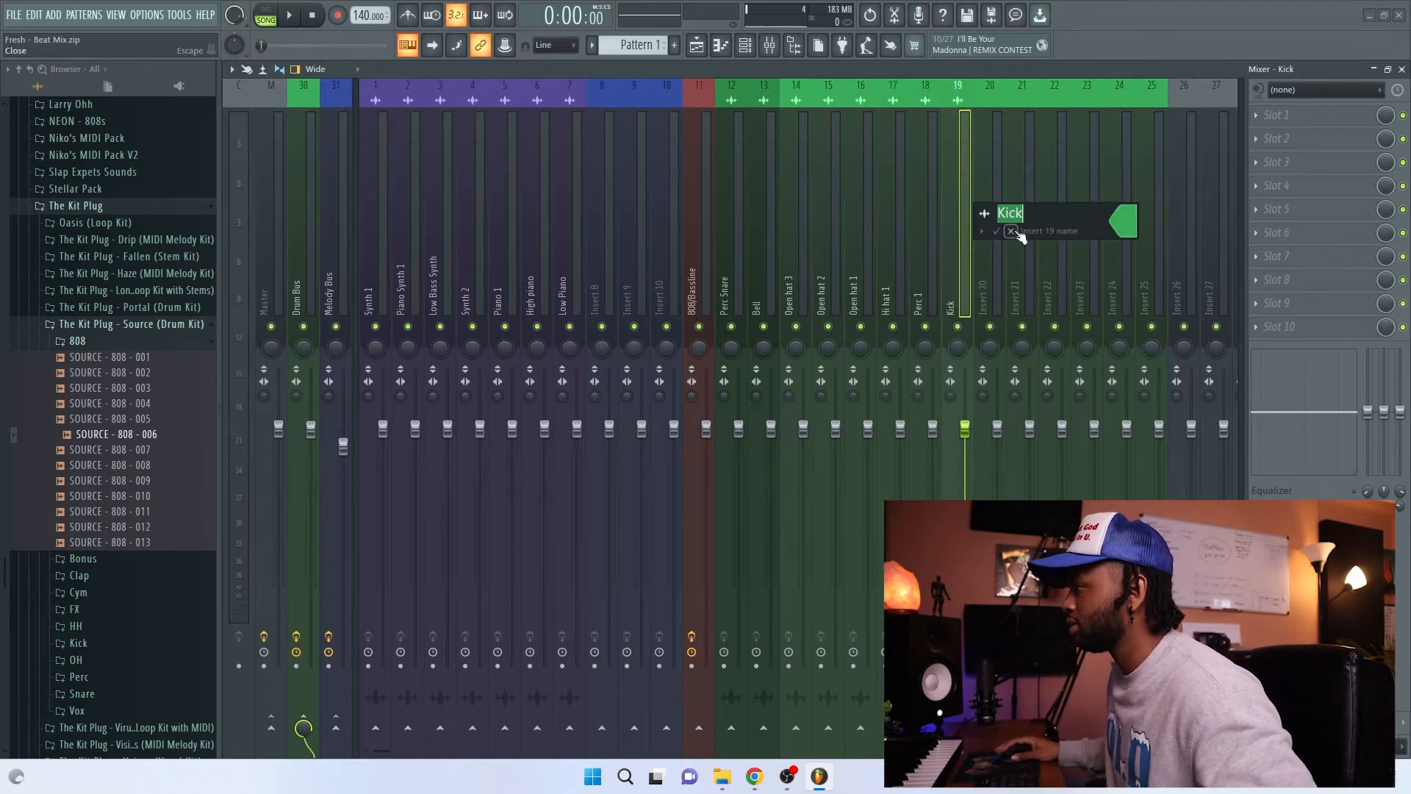
left_click_drag(956, 253, 731, 257)
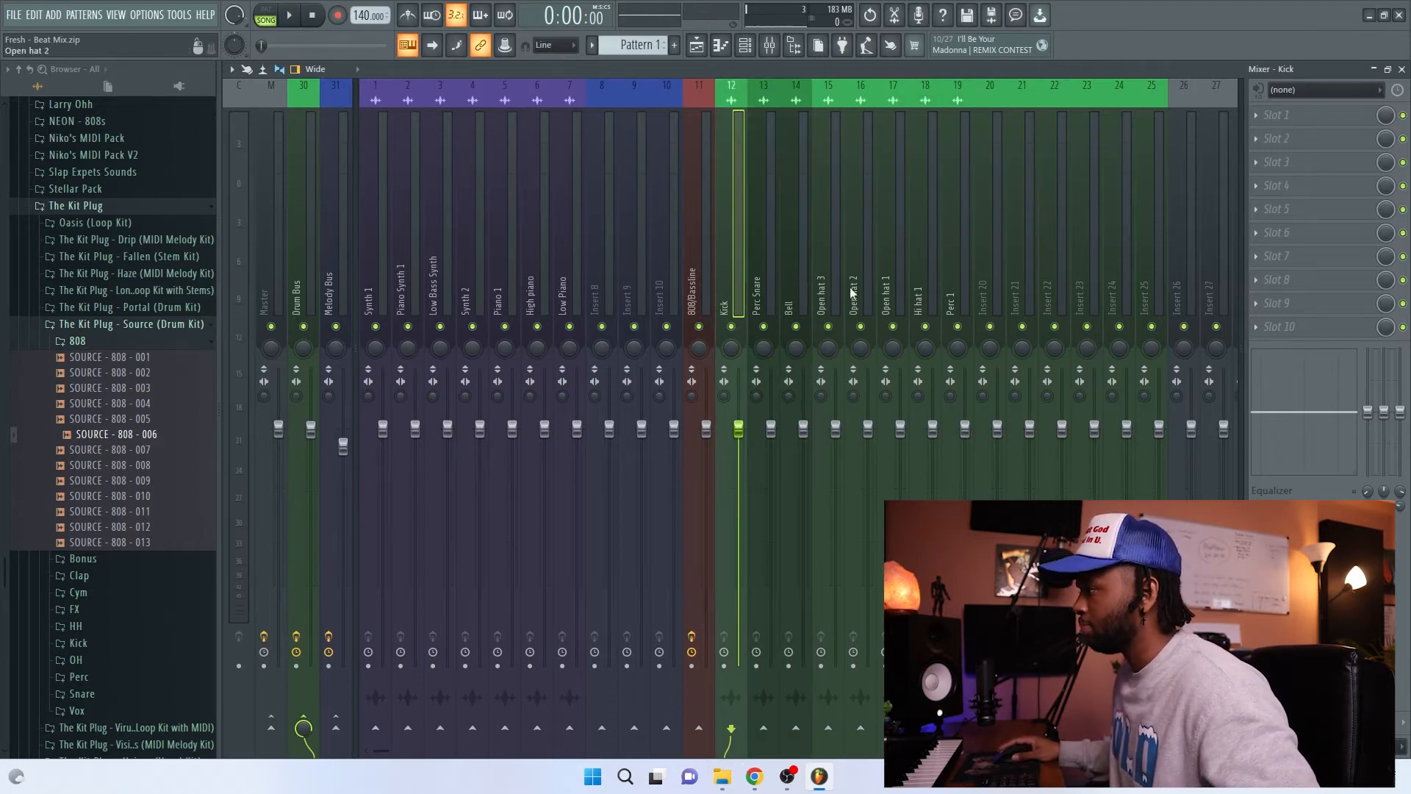
left_click(790, 277)
left_click(765, 281)
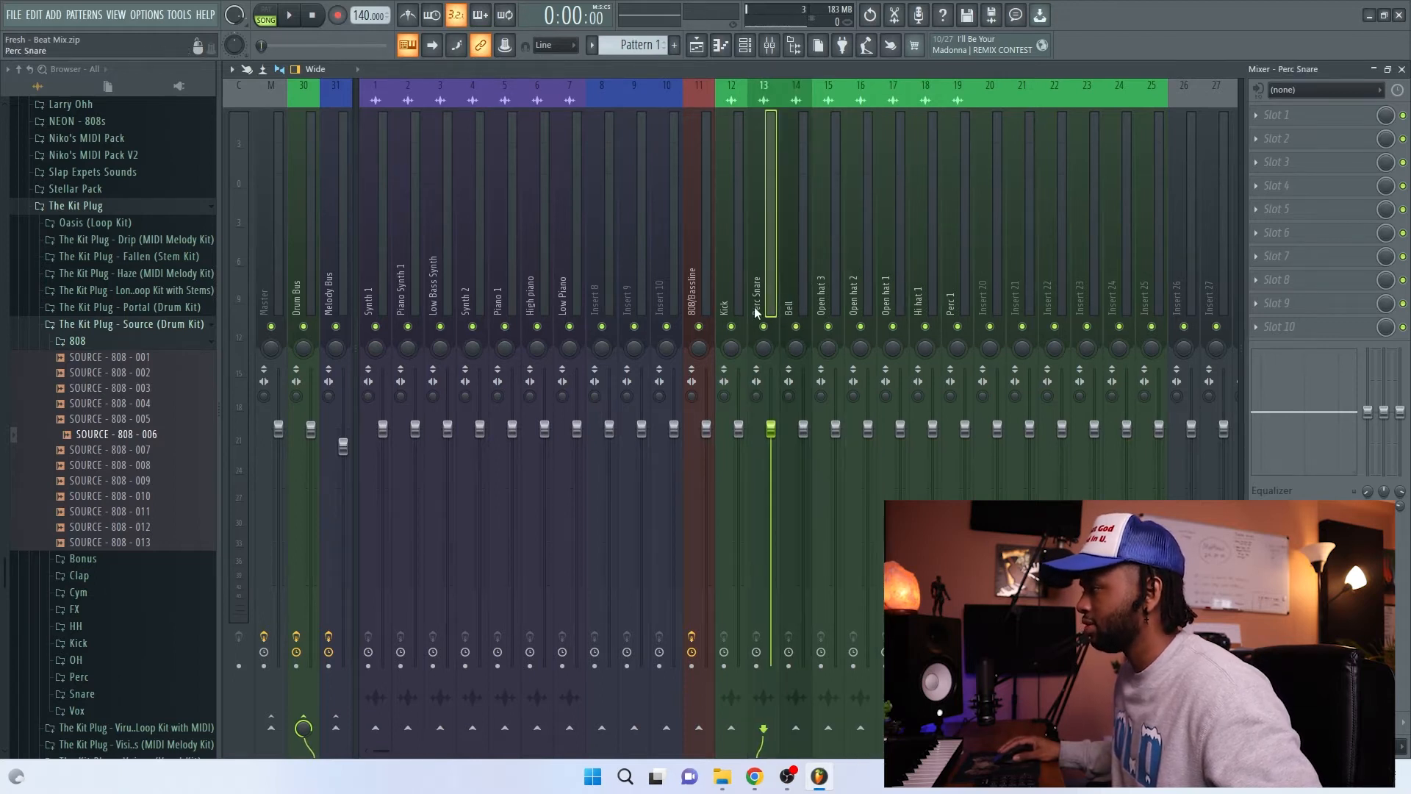
left_click(792, 288)
Step: Rearrange the open hat mixer tracks in the order Open hat 1, Open hat 2, Open hat 3 on tracks 15 to 17
left_click_drag(882, 285, 841, 284)
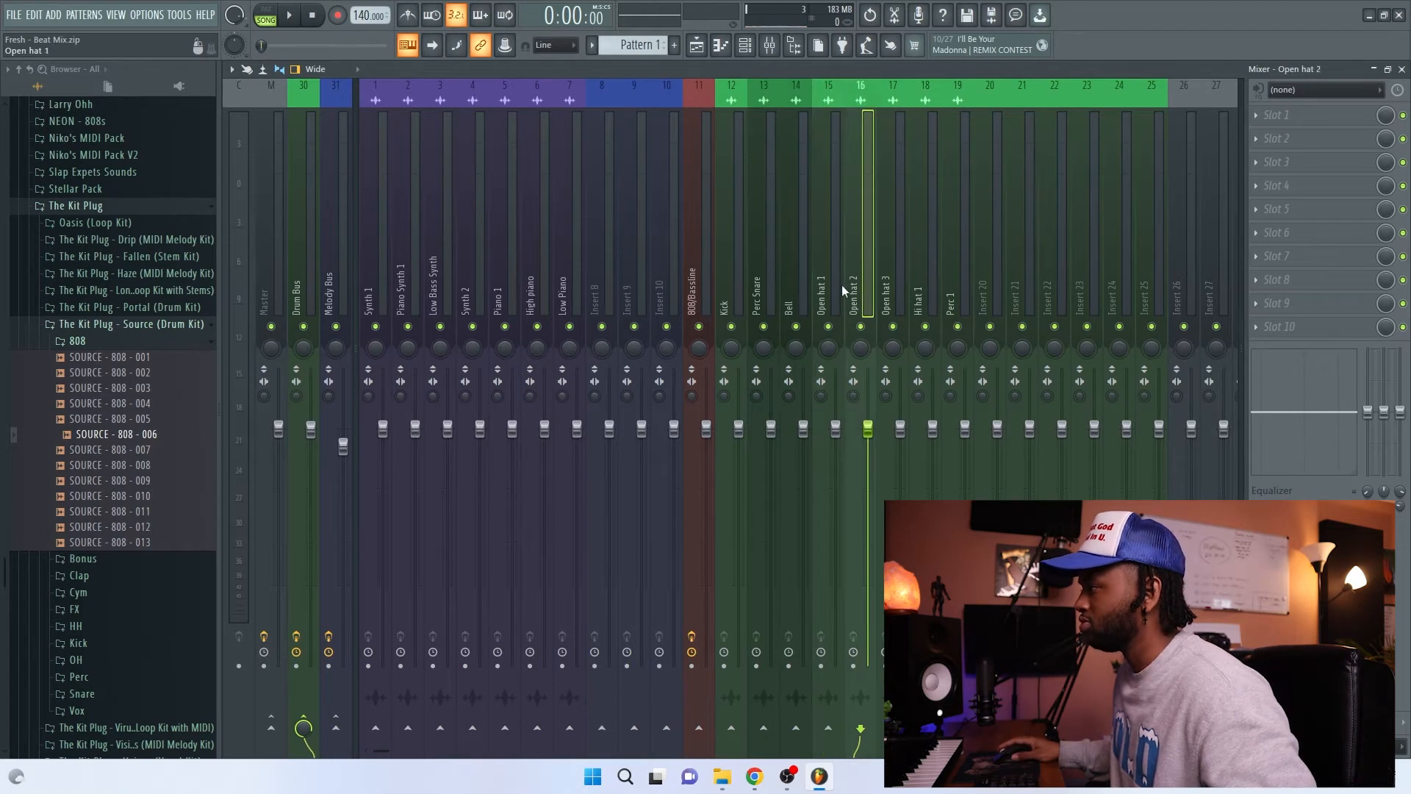
left_click(917, 290)
left_click(960, 284)
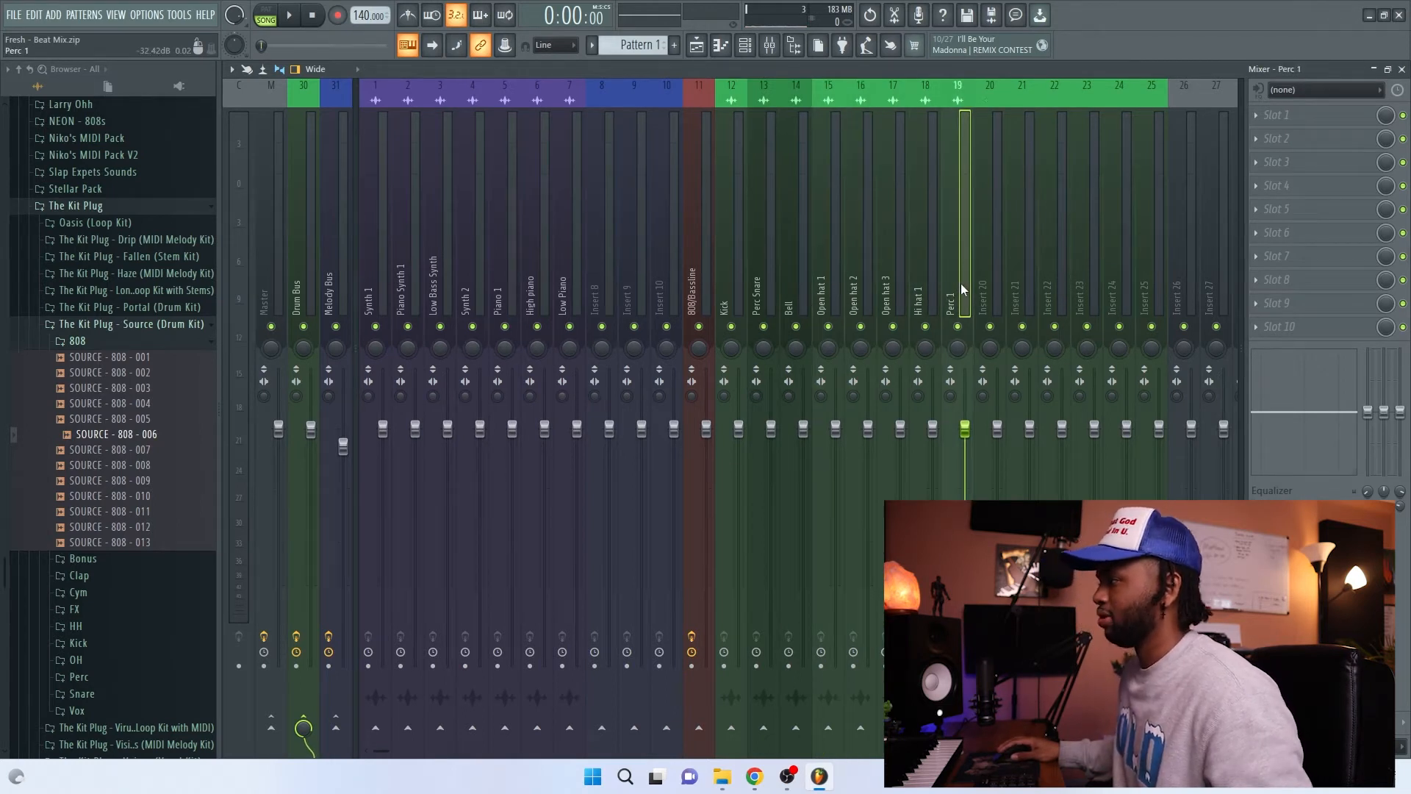
Step: Move the Bell mixer track to track 19, after Perc 1
left_click_drag(794, 294, 958, 289)
double_click(1018, 254)
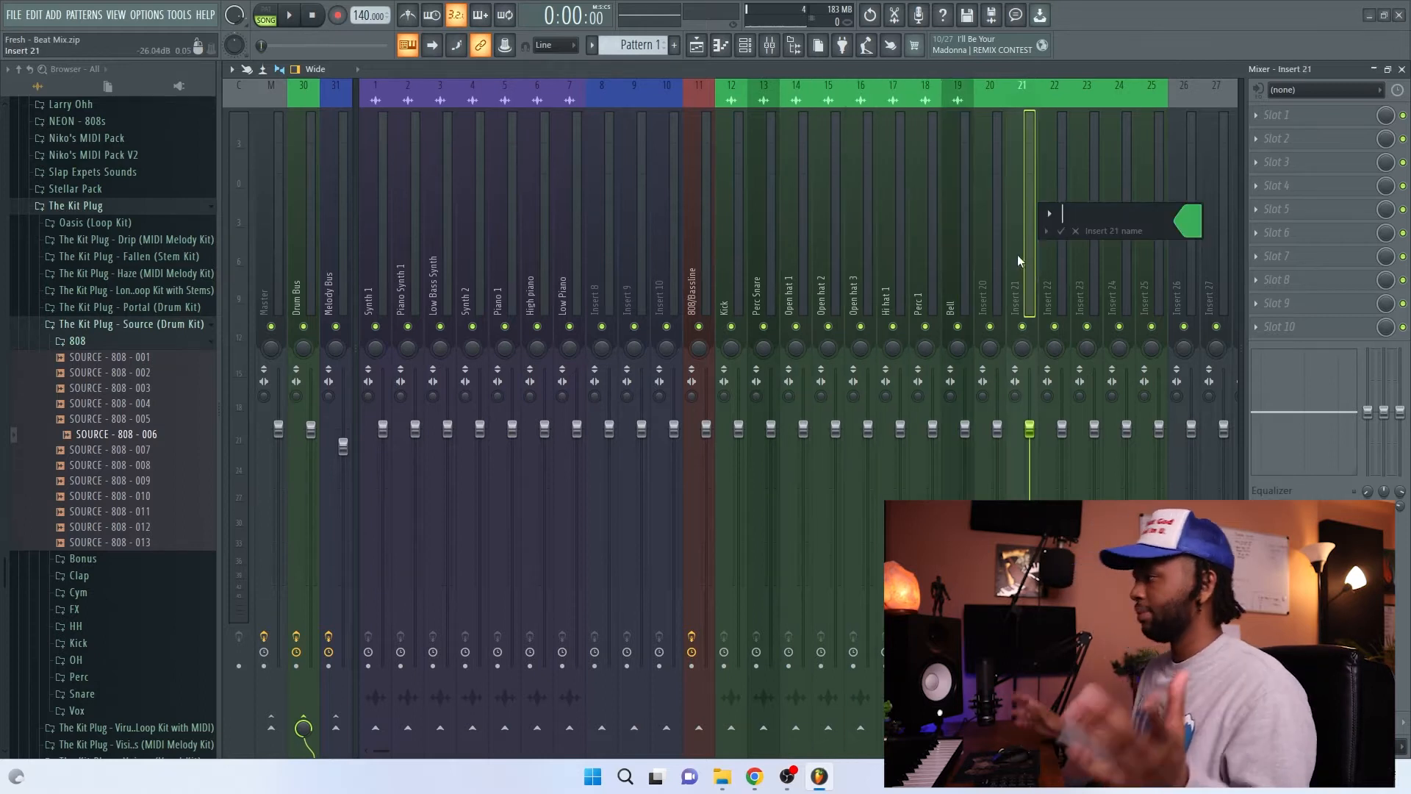
left_click(1077, 232)
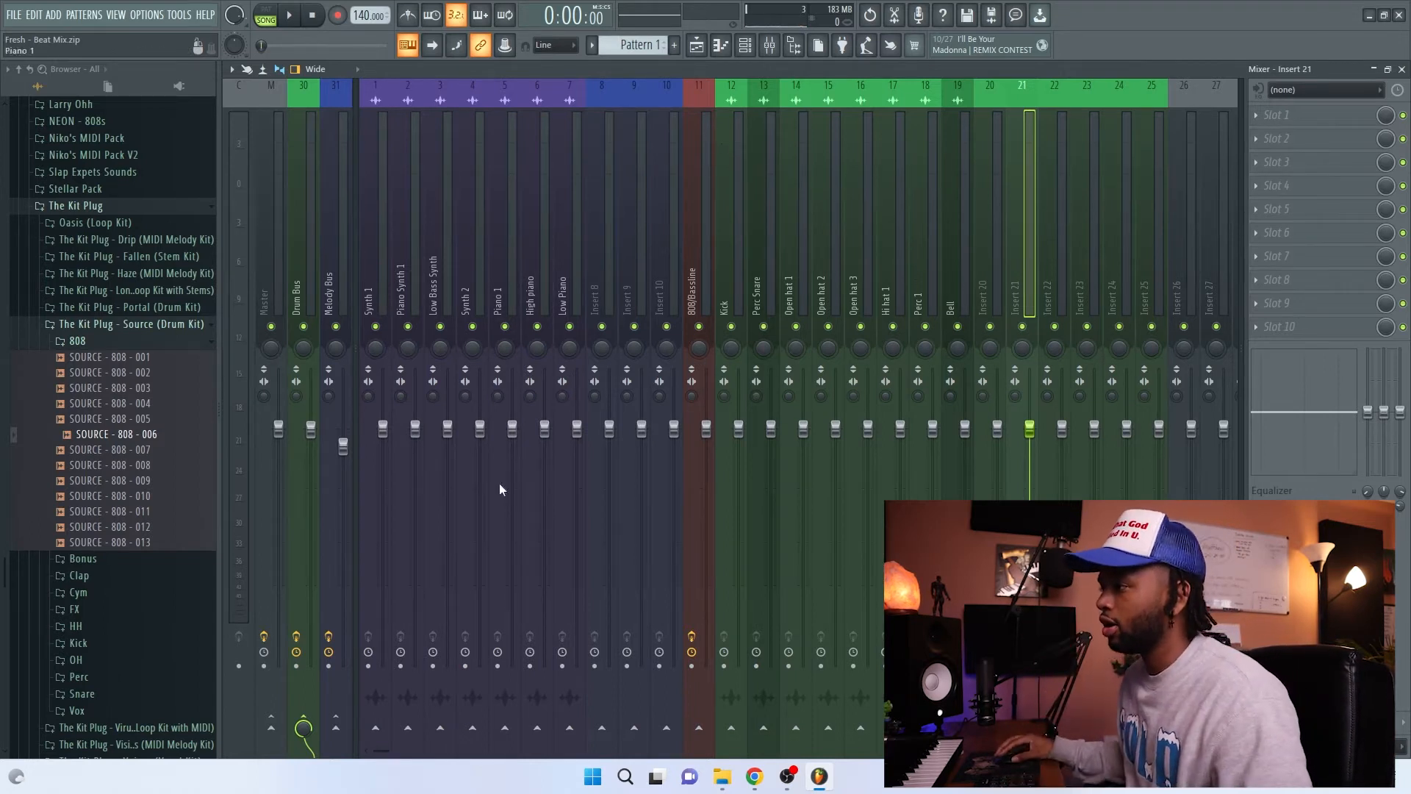
Step: Reset the Melody Bus fader to its default level and play the song to check that every mixer track receives signal
right_click(343, 446)
left_click(356, 462)
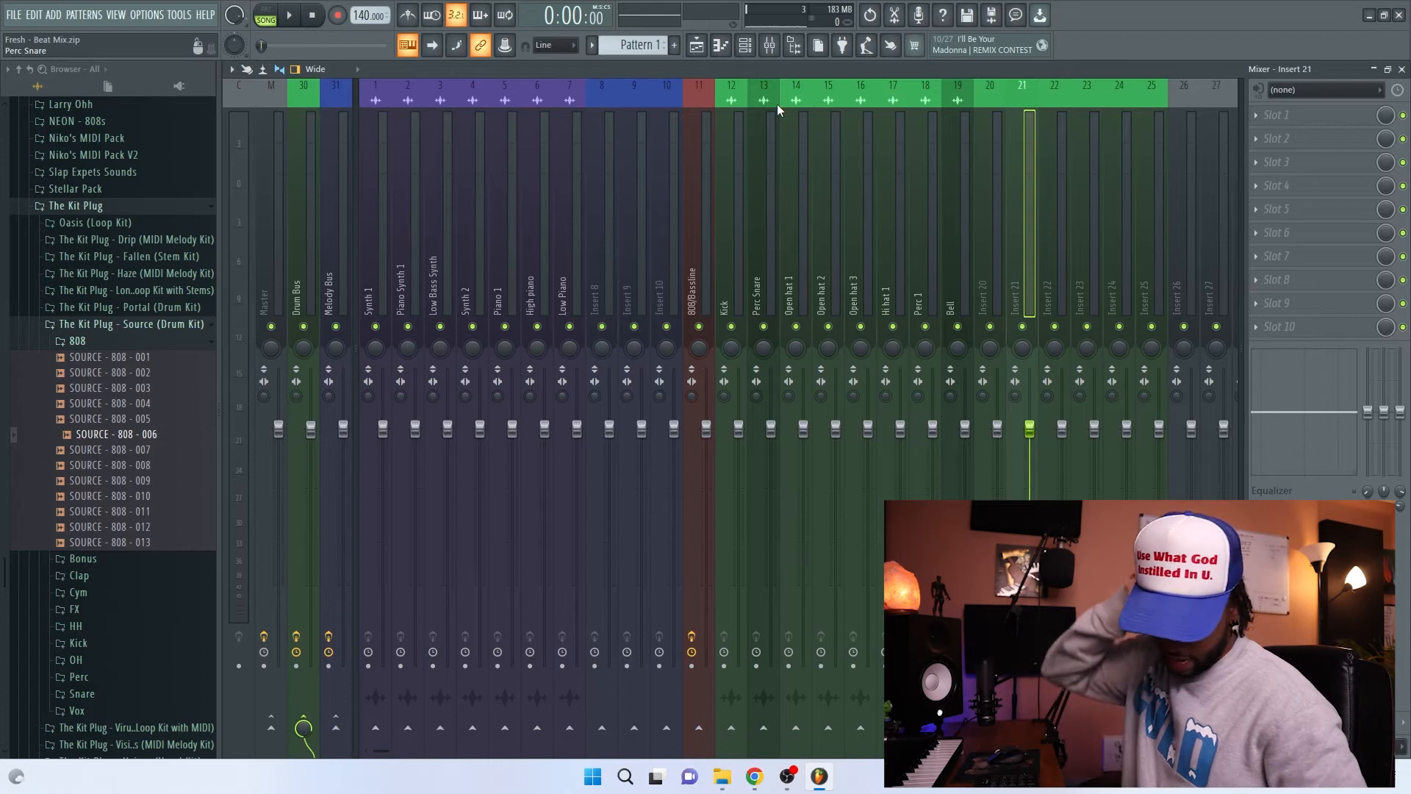
key("space")
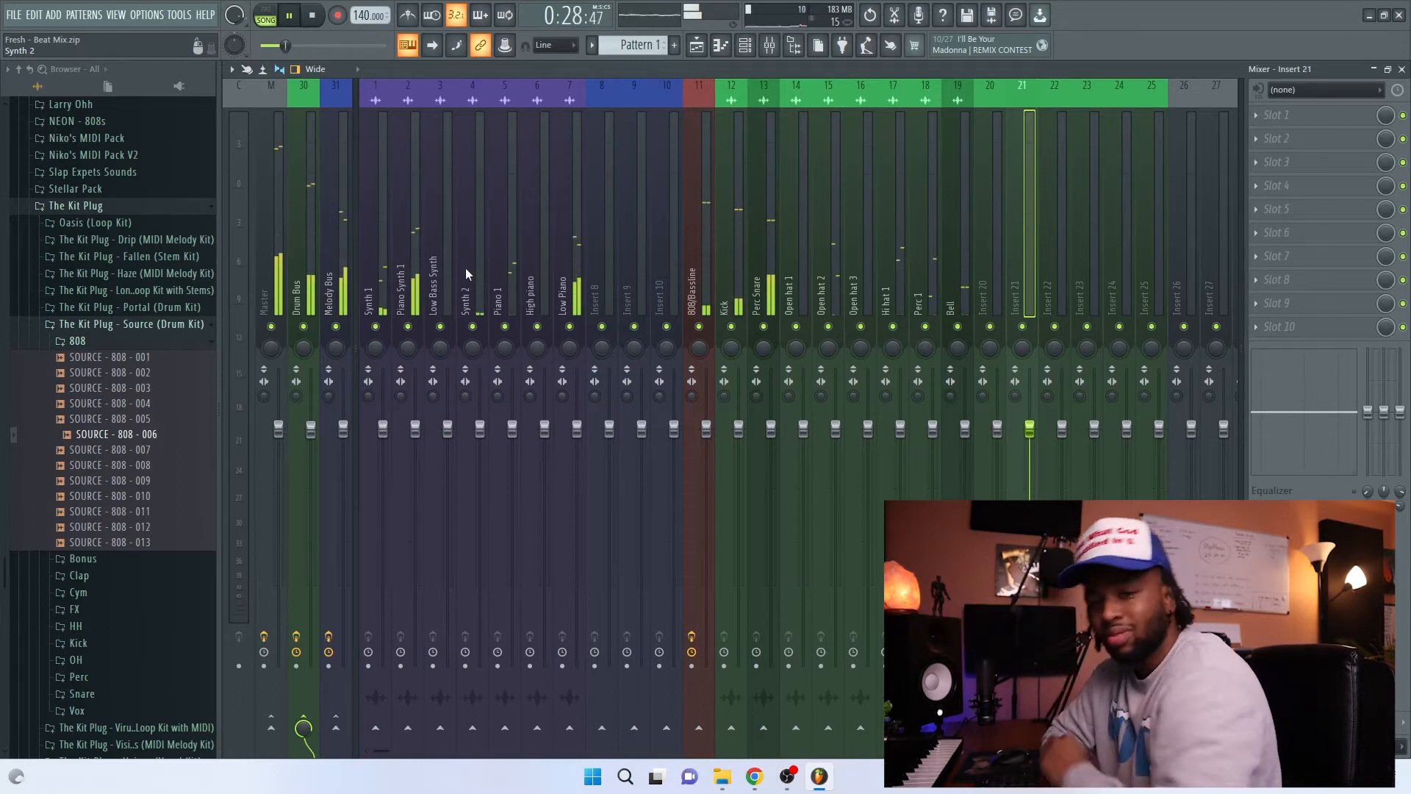
key("space")
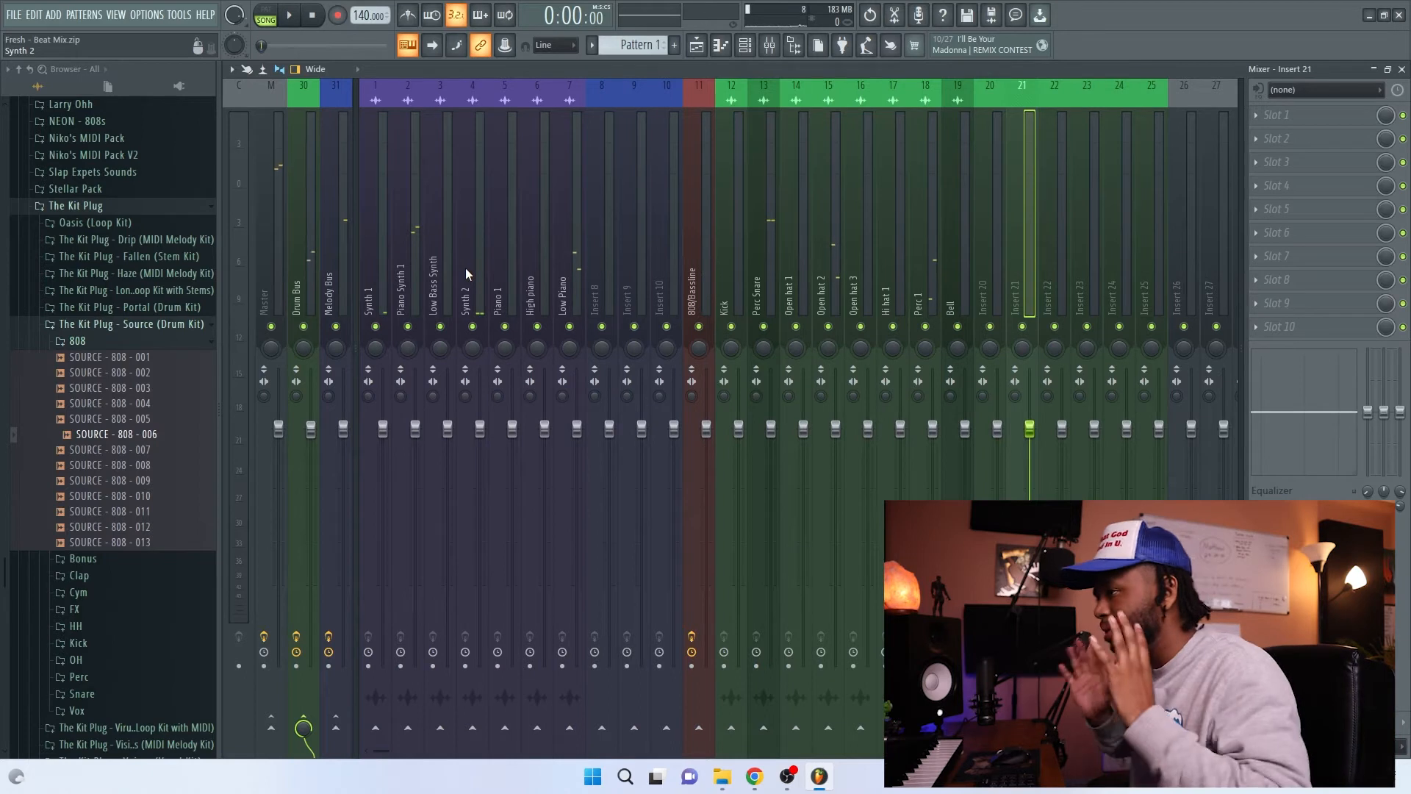
Step: Remove the Edison plugin from the first effect slot of the Master track
left_click(269, 286)
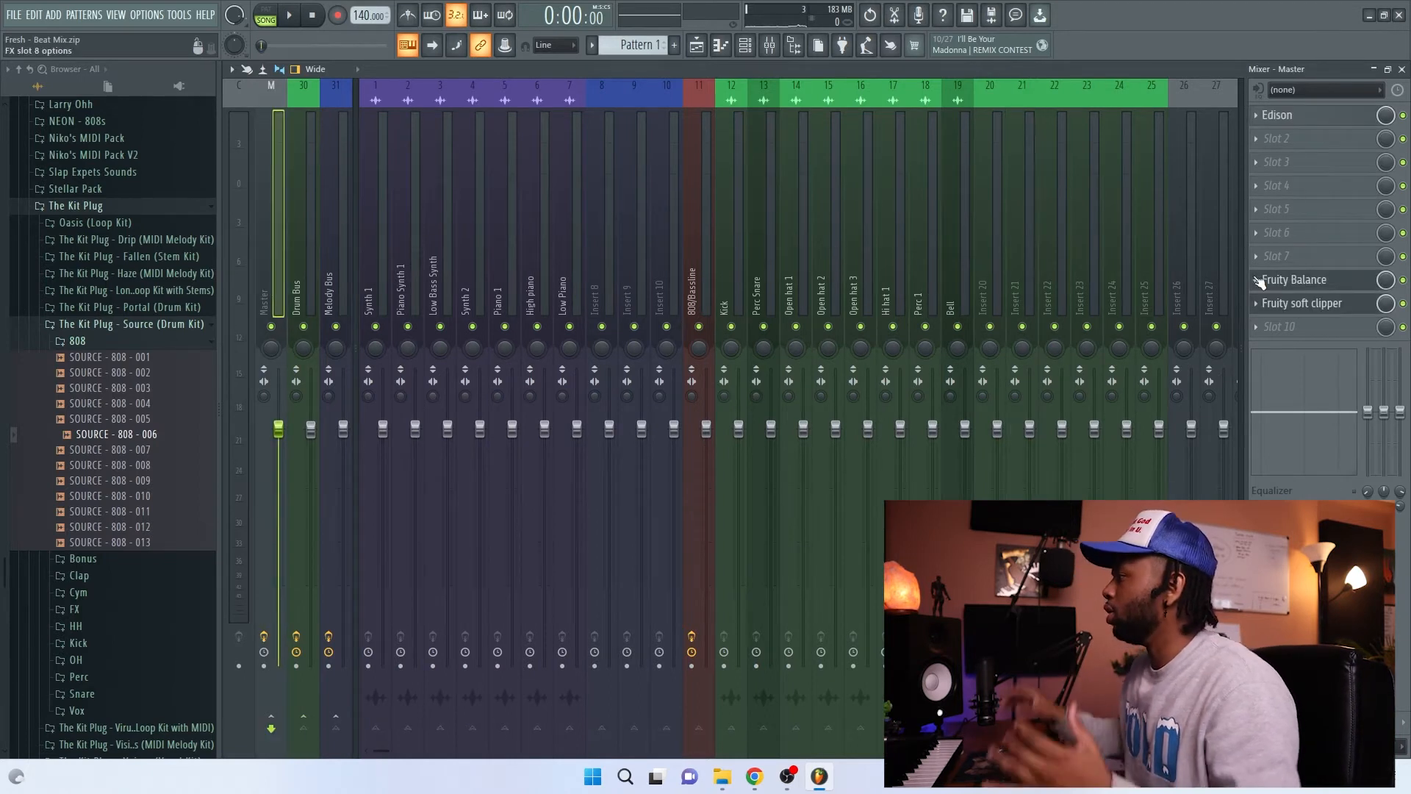
left_click(1256, 116)
left_click(1271, 148)
key("Return")
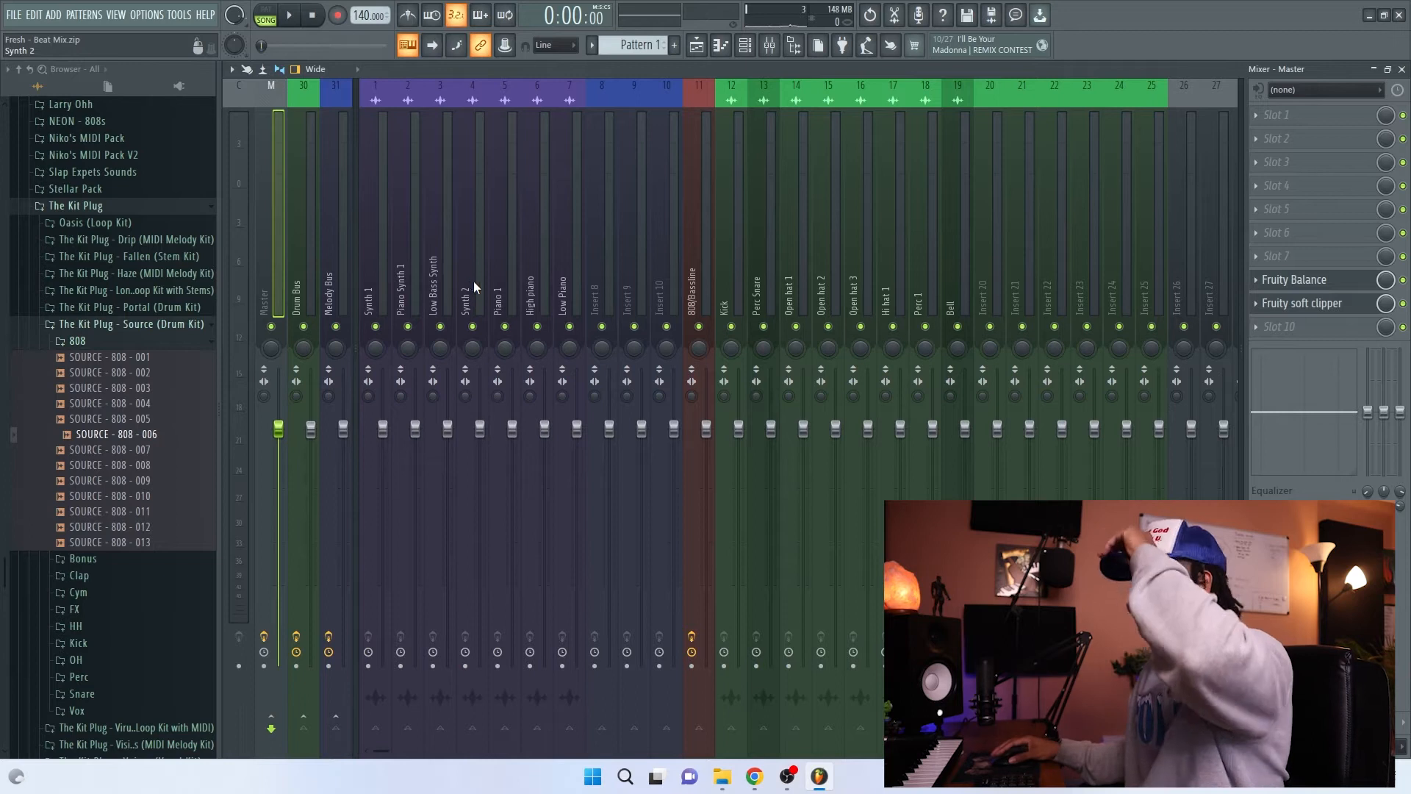
Step: Open the playlist and show the arrangement from its first bar
left_click(696, 45)
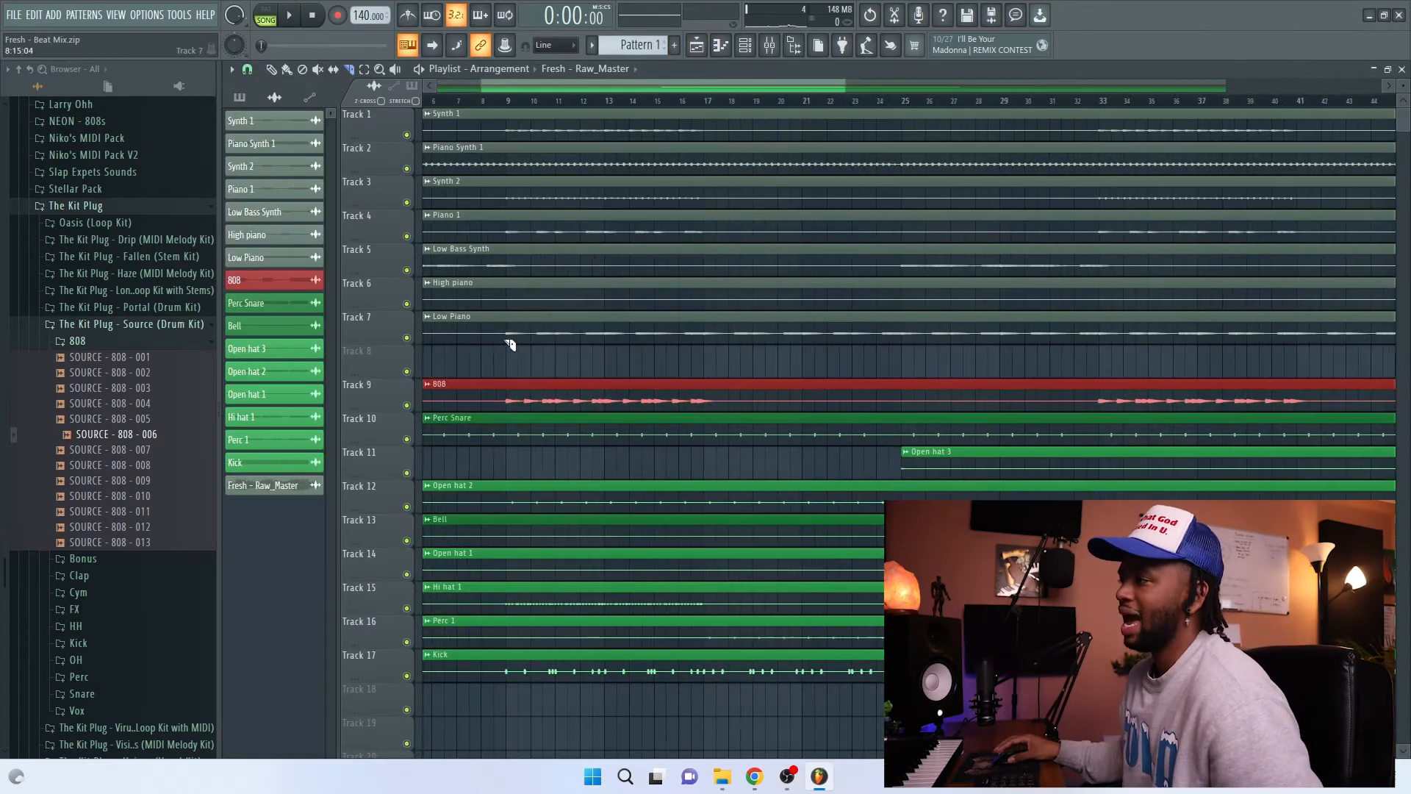
scroll(511, 345, "left", 3)
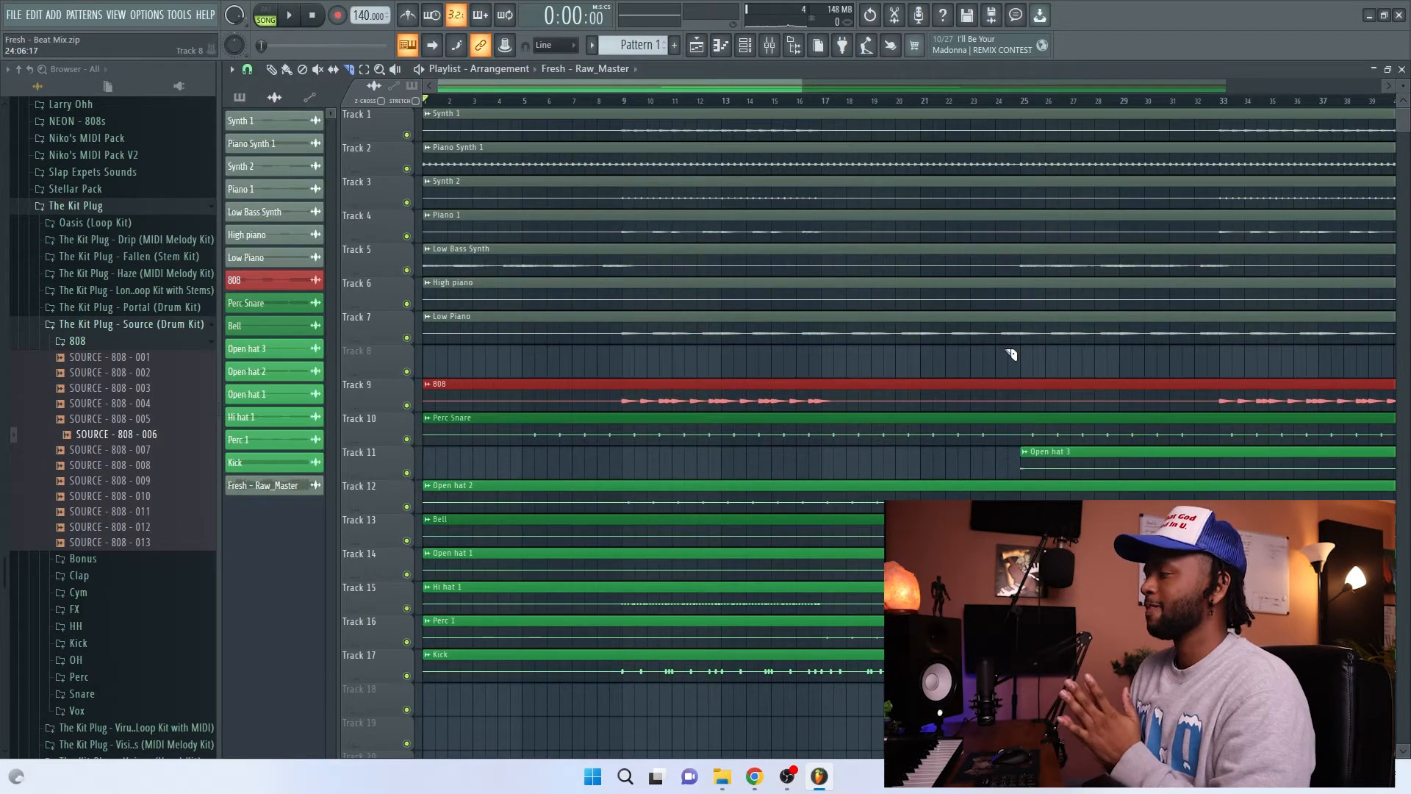
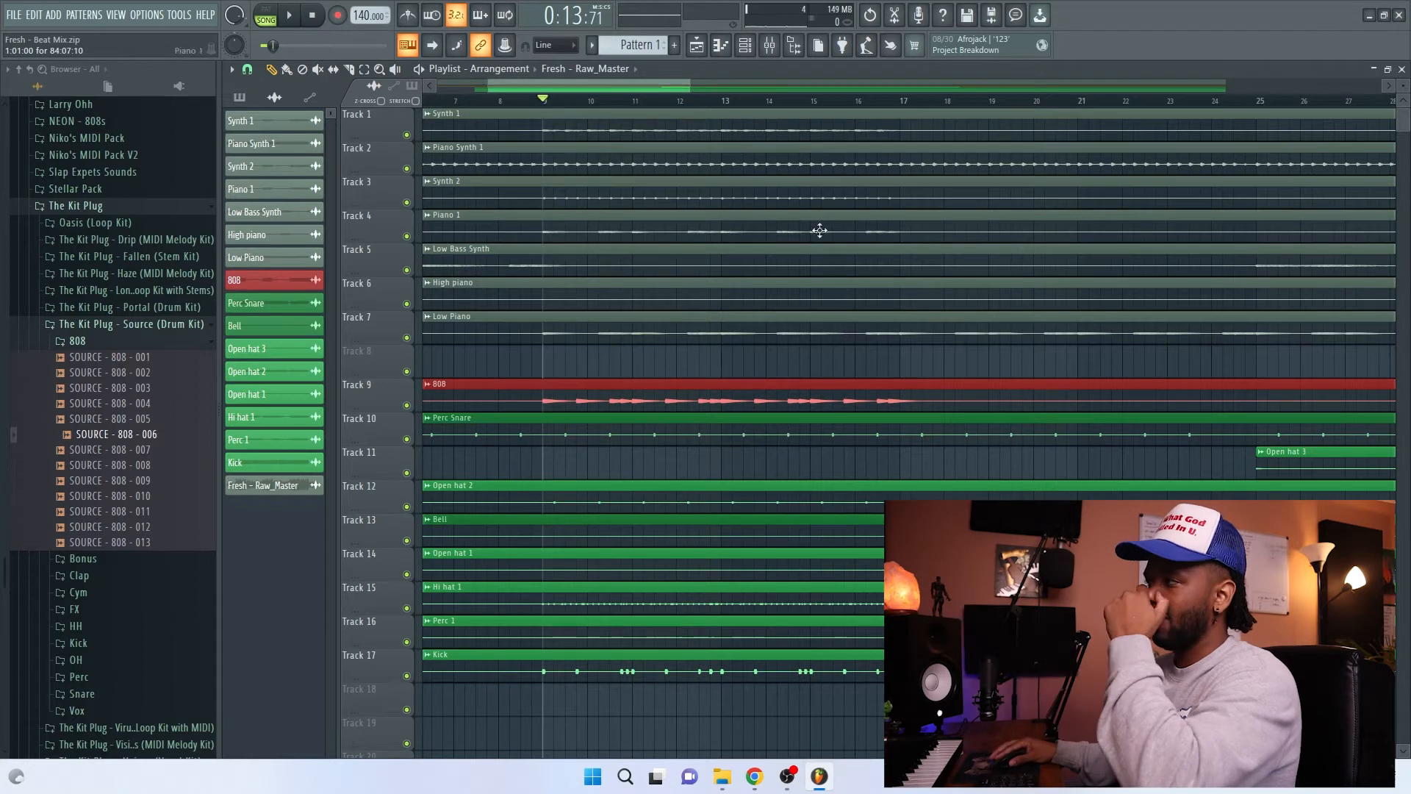
Step: Play the song from the mixer and lower the 808/Bassline and Kick faders to about -2.9 dB
left_click(769, 45)
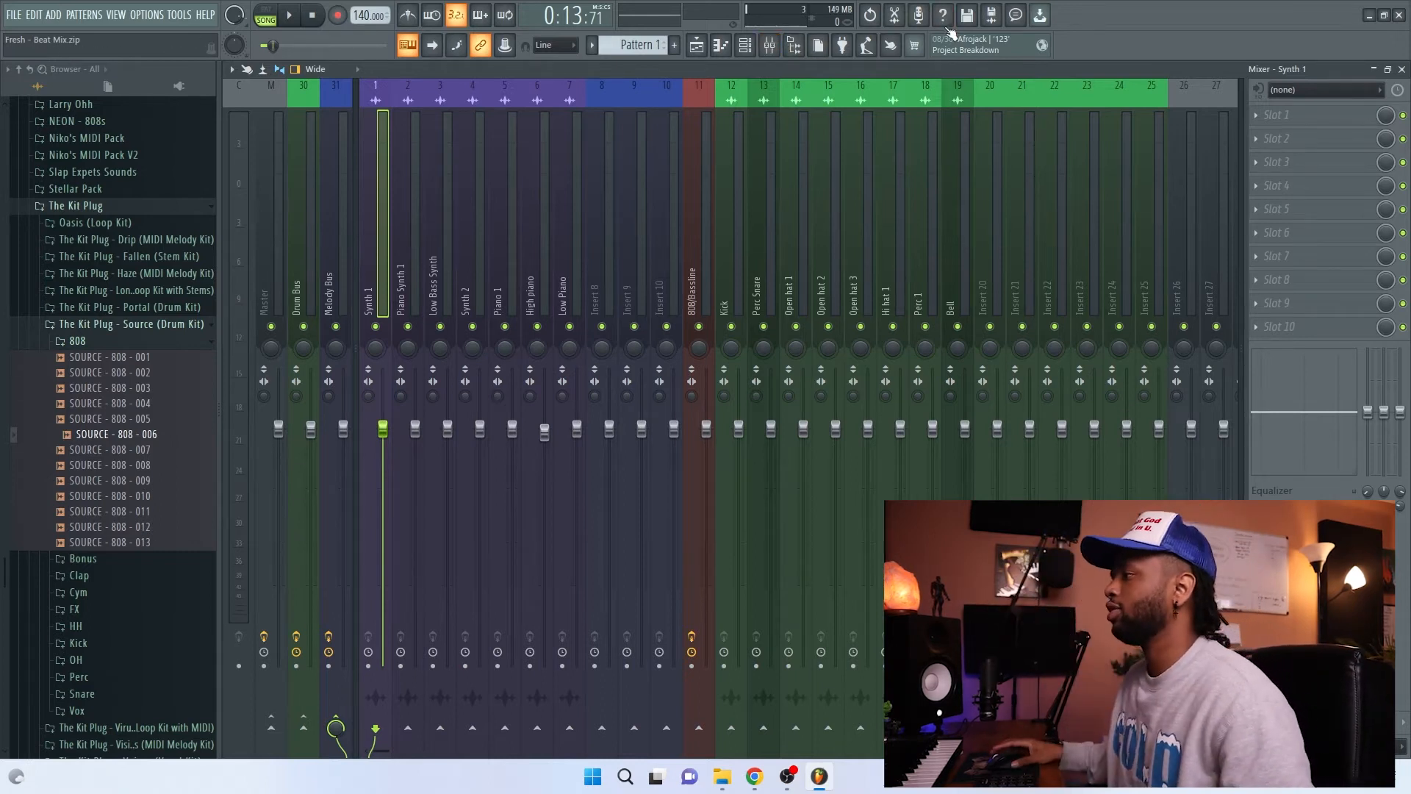
key("space")
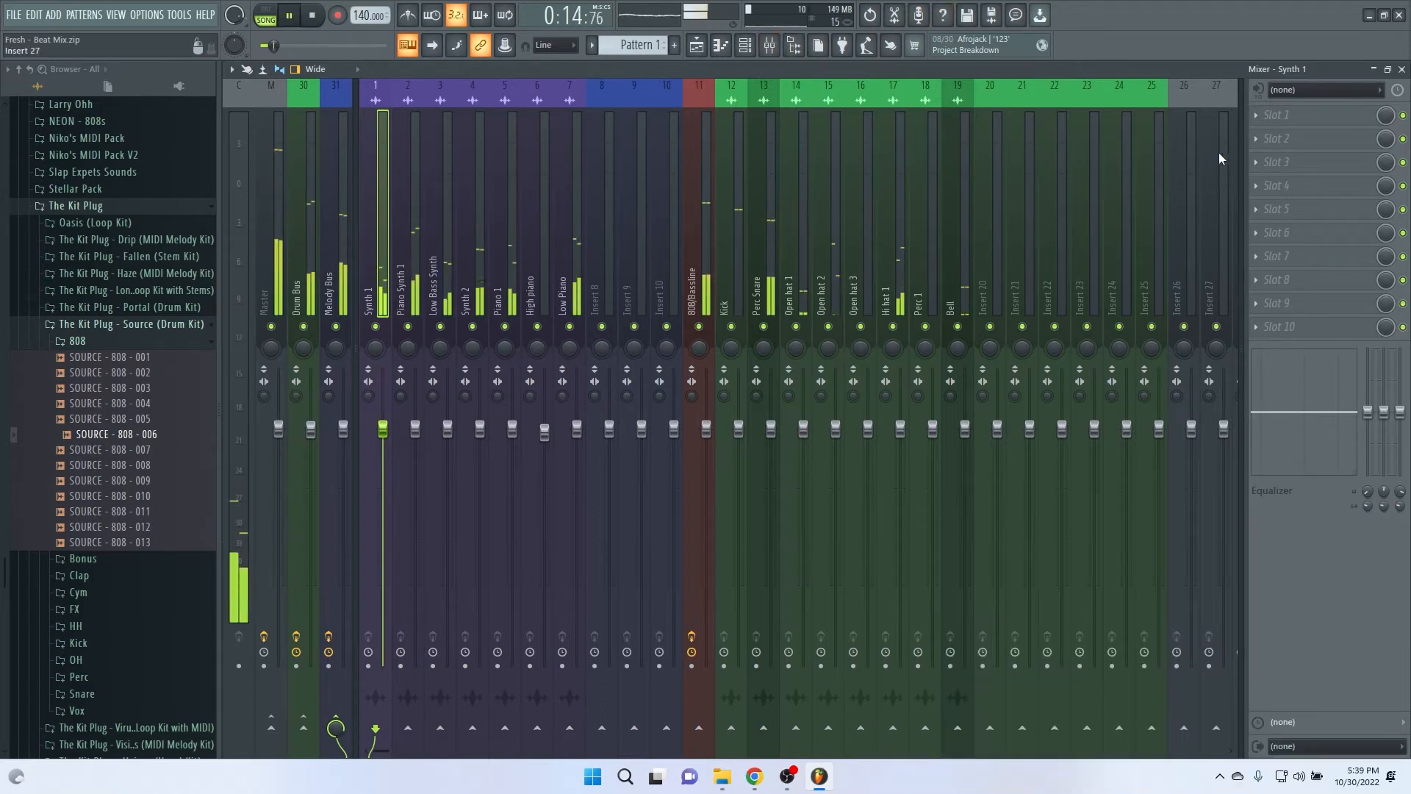
mouse_move(706, 431)
left_mouse_down()
mouse_move(706, 448)
mouse_move(739, 432)
mouse_move(741, 459)
mouse_move(707, 459)
left_mouse_up()
left_click(707, 445)
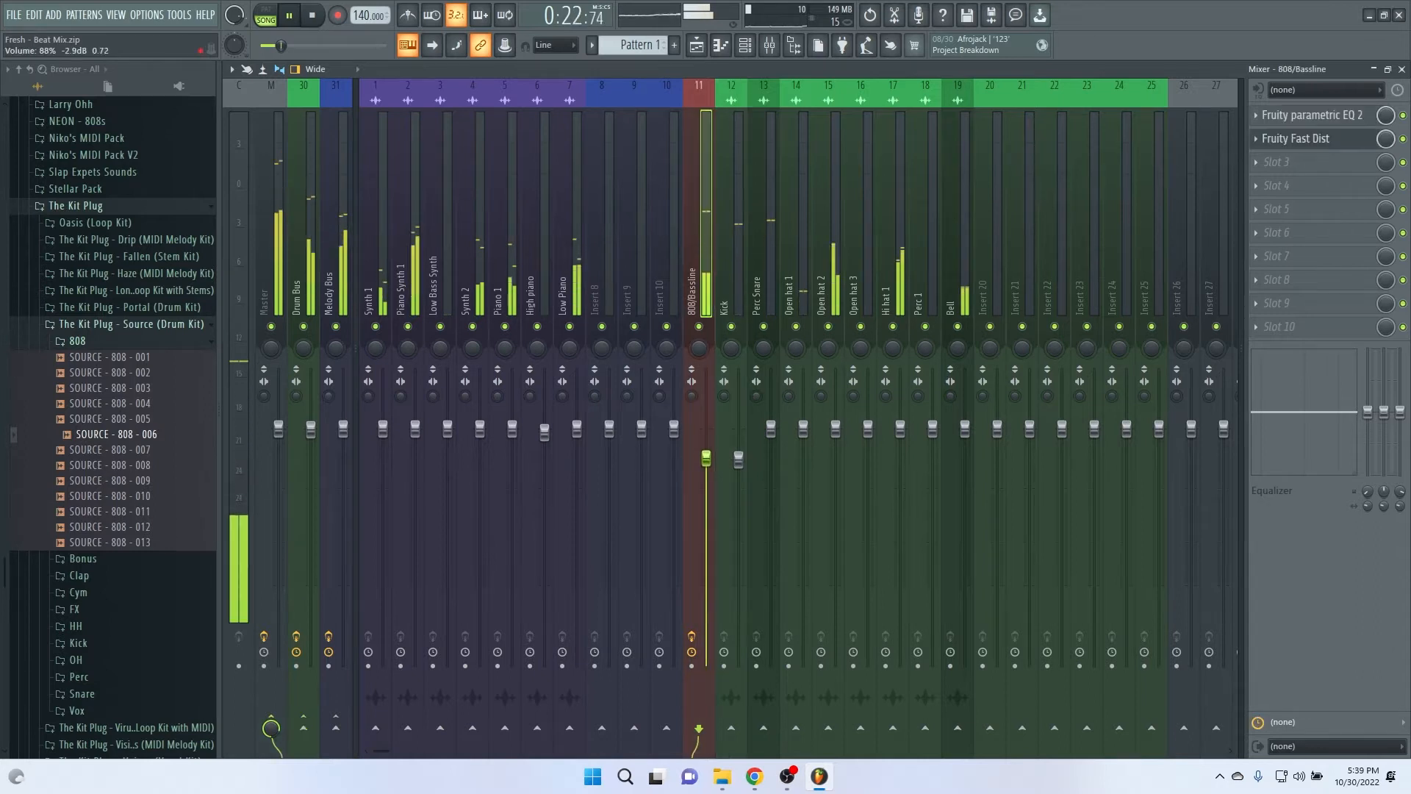
left_click(739, 459)
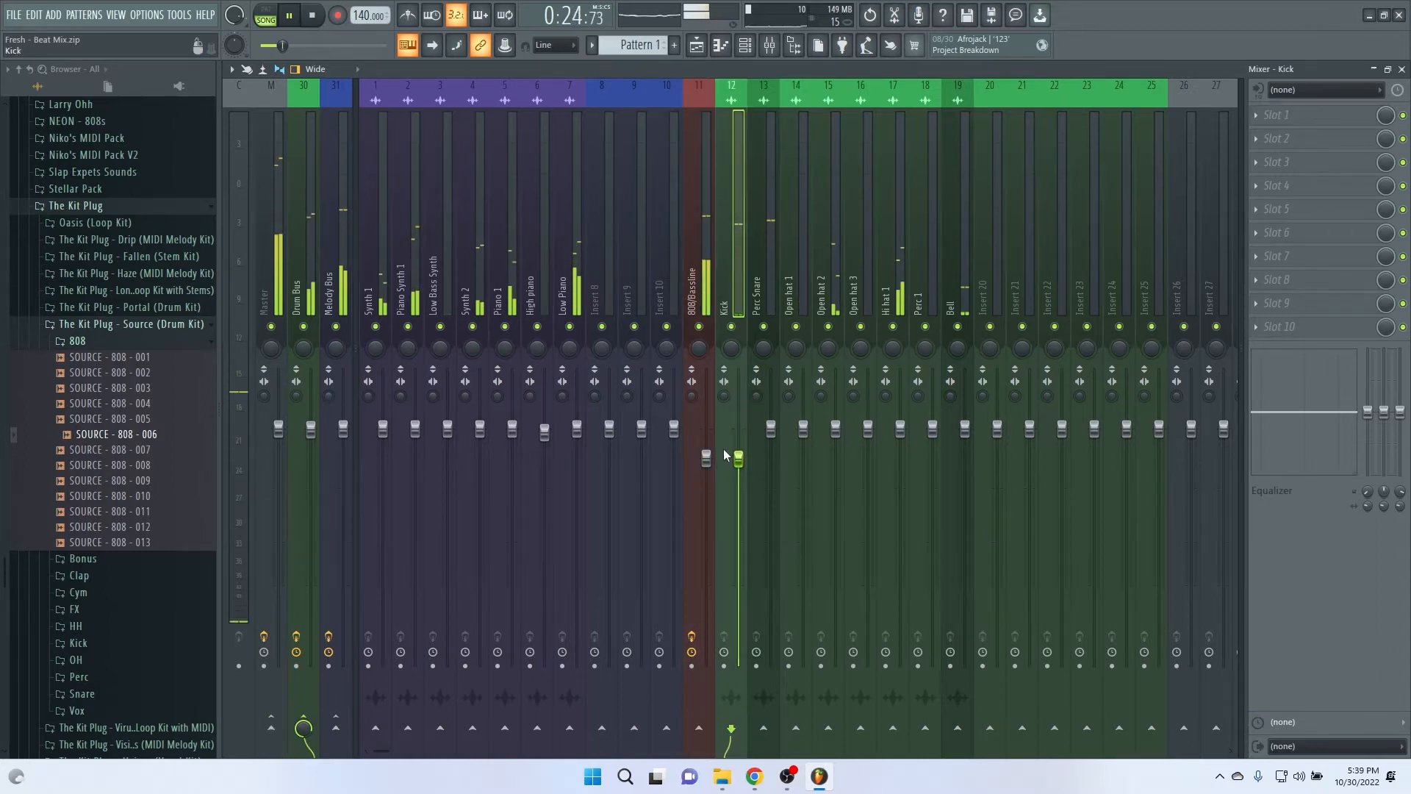
Step: Lower the Synth 1 mixer fader to about -4.2 dB and turn its channel volume down to 55%
left_click_drag(383, 429, 383, 468)
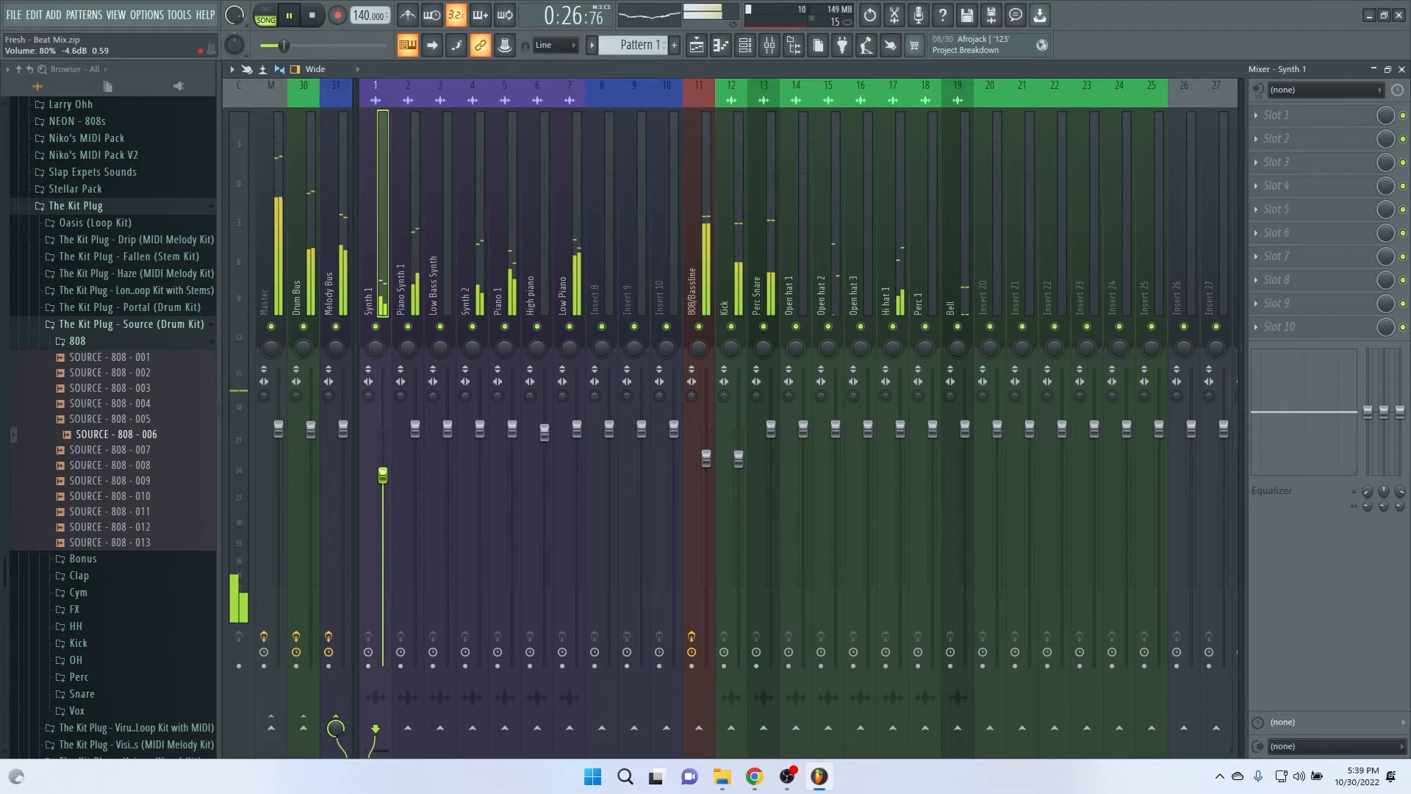
left_click(744, 45)
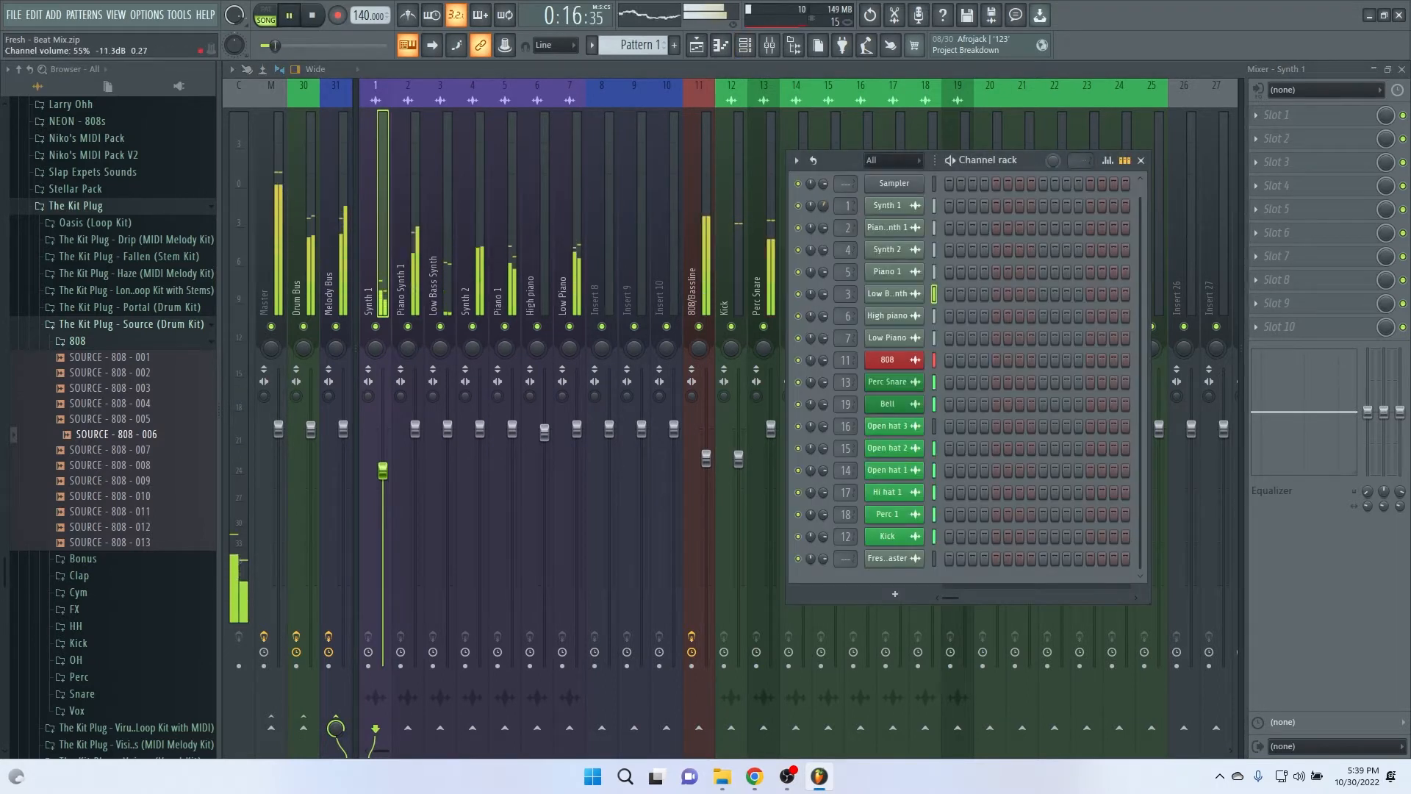
Step: Lower the Piano Synth 1, Synth 2, Piano 1 and Low Piano faders to balance the melody tracks
left_click_drag(416, 428, 482, 459)
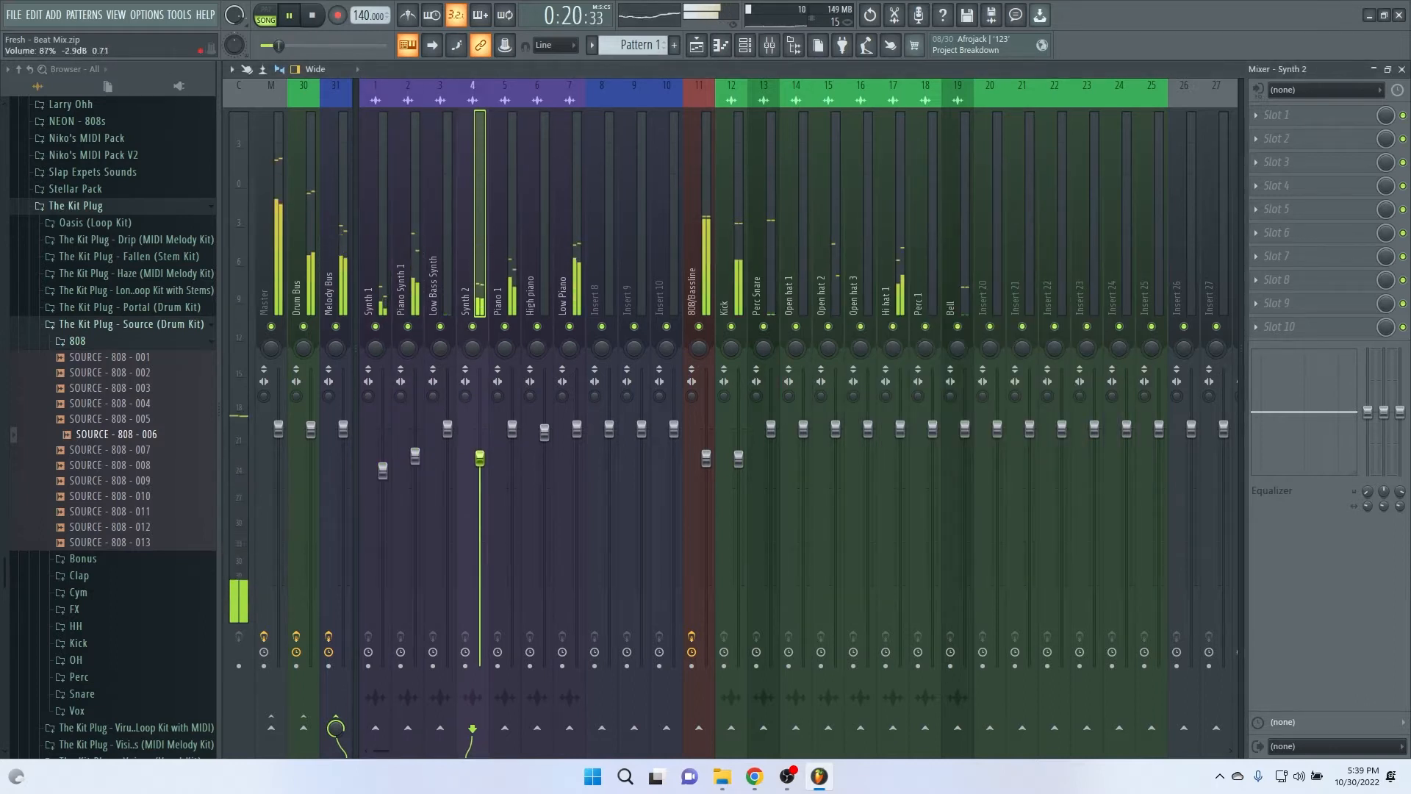
left_click_drag(480, 510, 480, 498)
left_click_drag(577, 429, 512, 445)
Step: Lower the faders of Perc Snare, Hi hat 1, the three open hats and Bell, with Bell at about -4.0 dB
left_click_drag(900, 428, 835, 477)
left_click_drag(804, 428, 803, 461)
left_click(868, 431)
left_click_drag(869, 493, 869, 485)
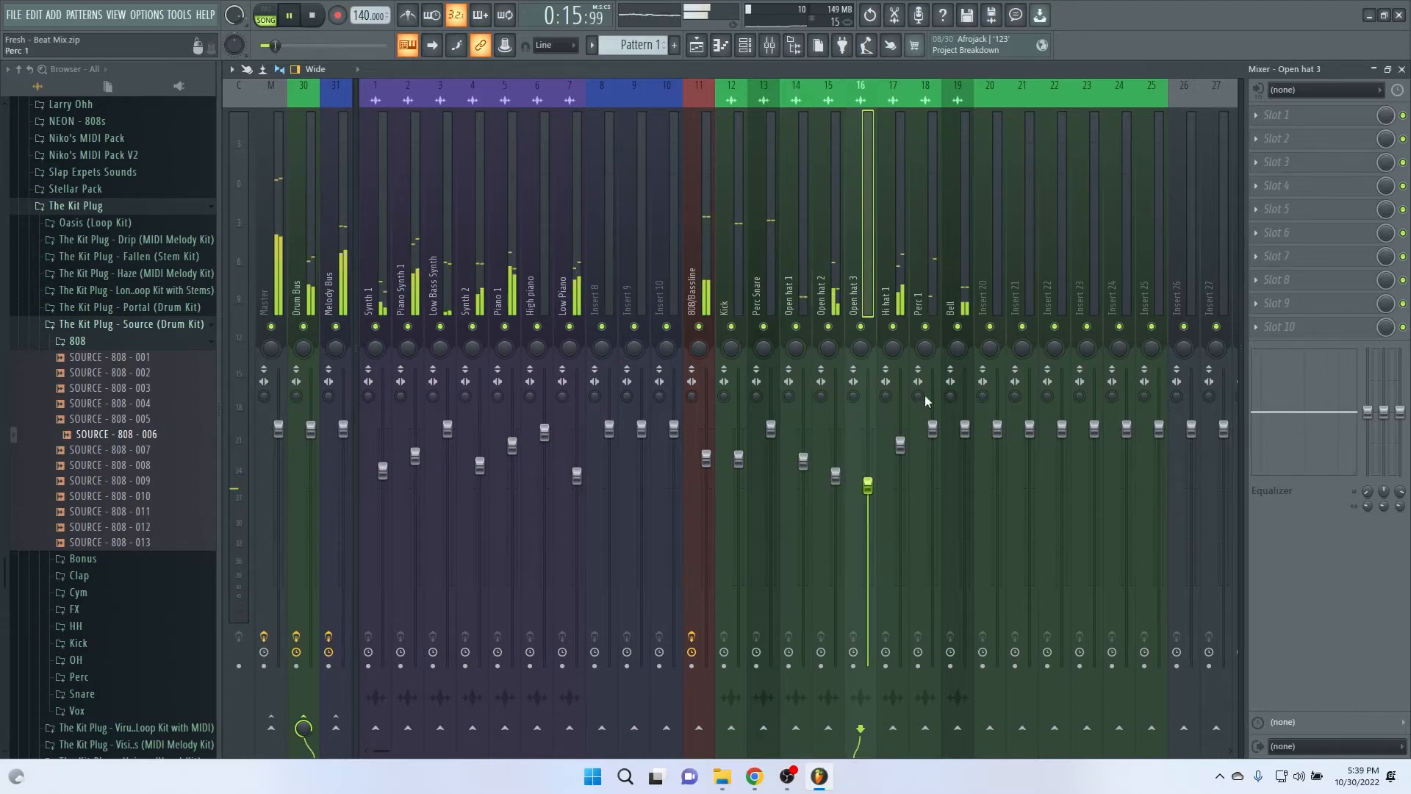
left_click_drag(965, 428, 965, 468)
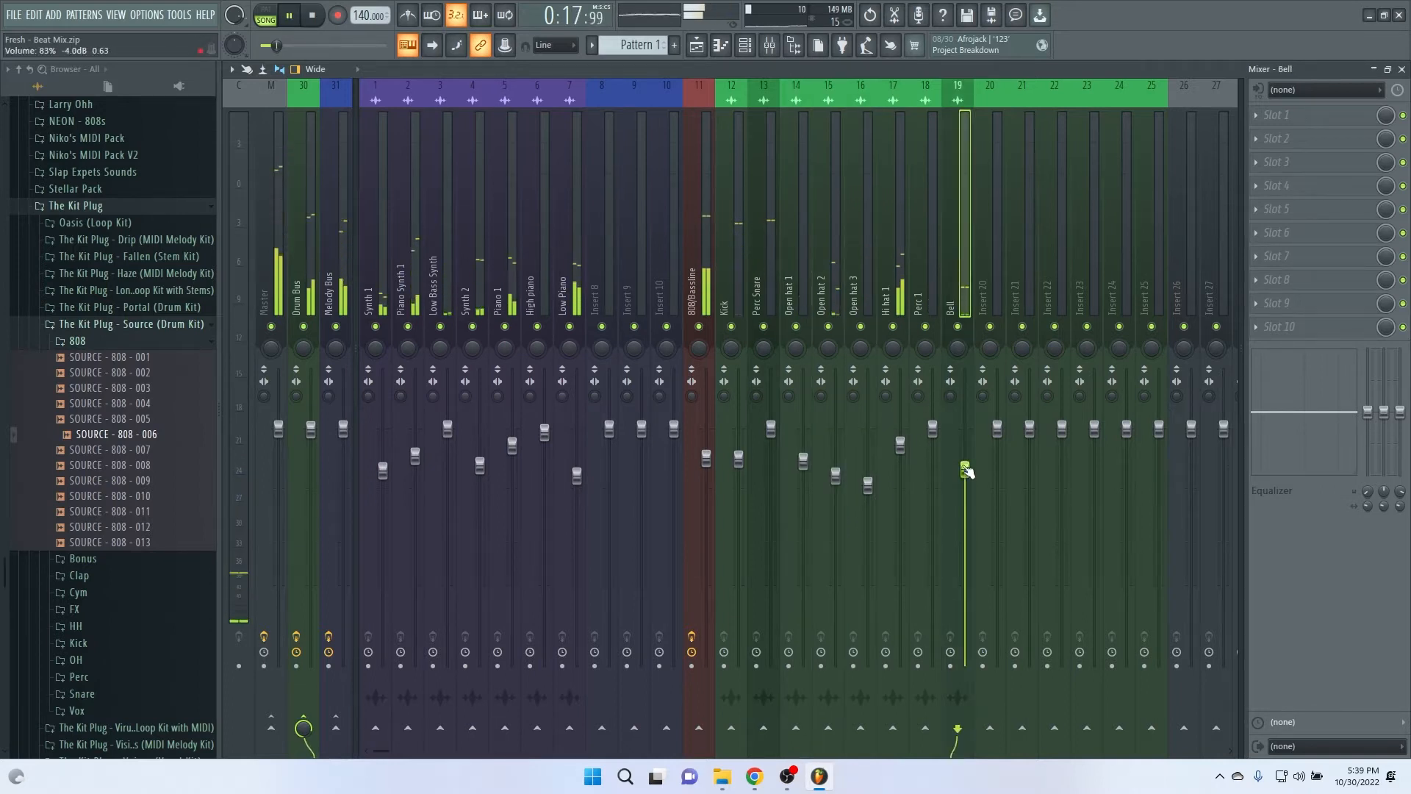
left_click_drag(772, 433, 868, 482)
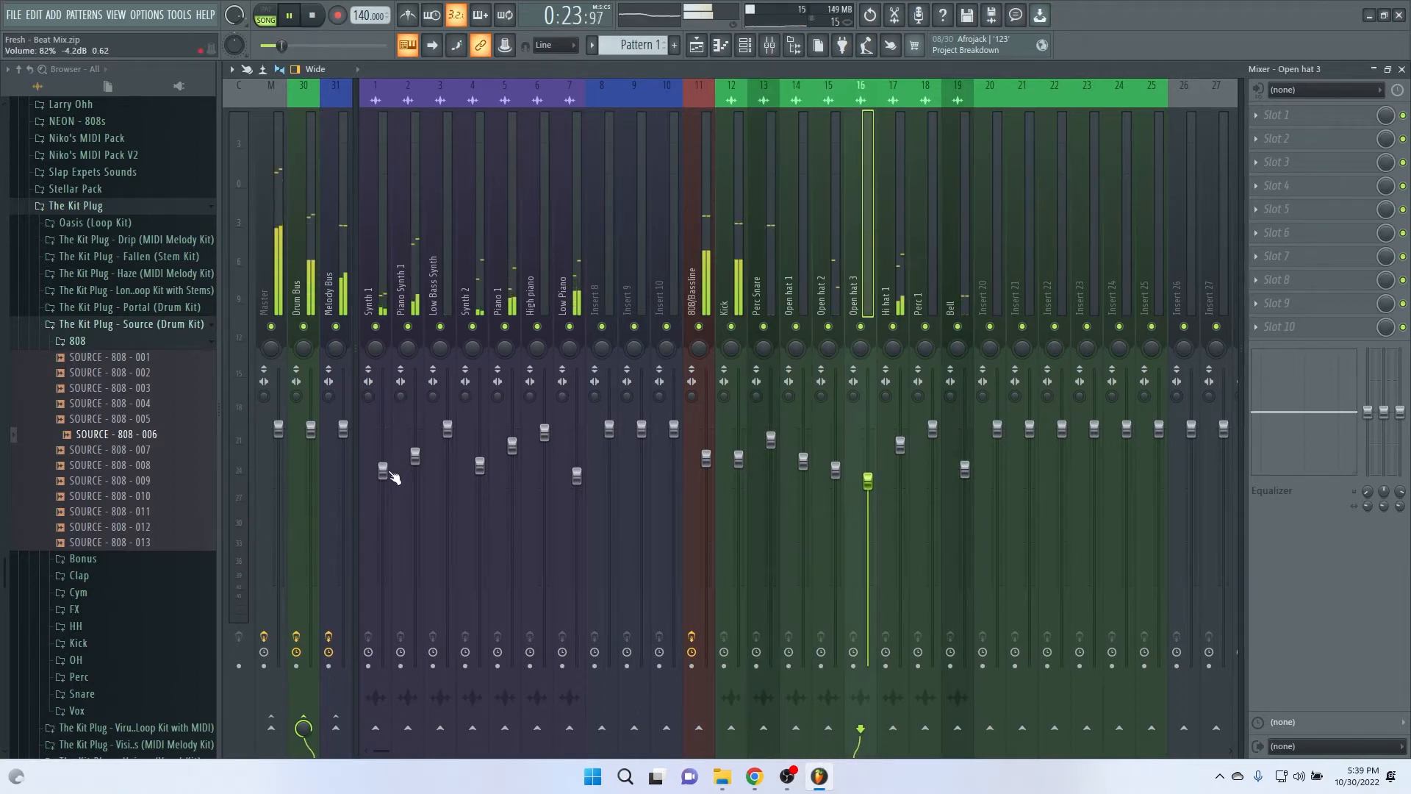
Step: Pull the Synth 1 mixer fader down further while replaying the song and checking its volume in the channel rack
left_click_drag(390, 473, 390, 488)
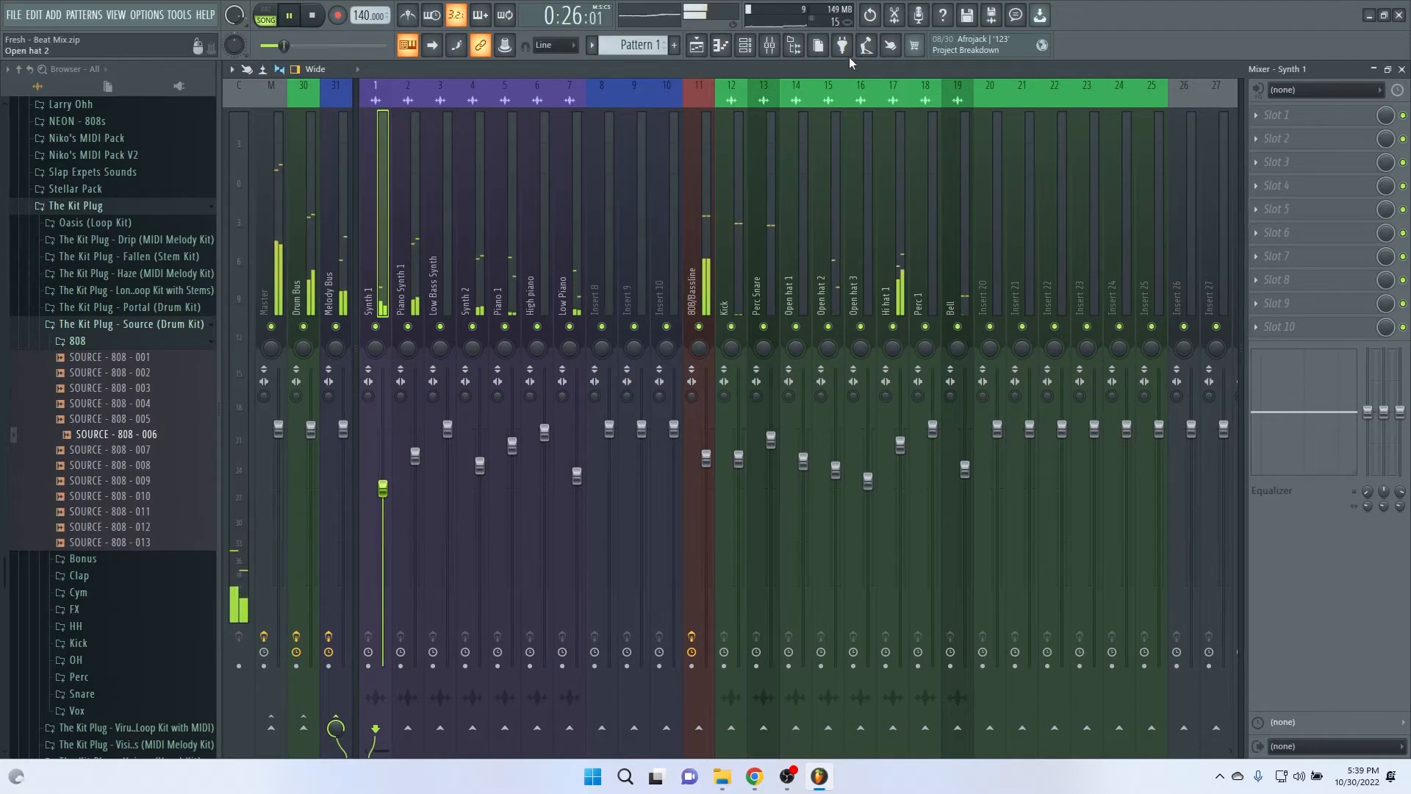
left_click(771, 50)
key("space")
key("space")
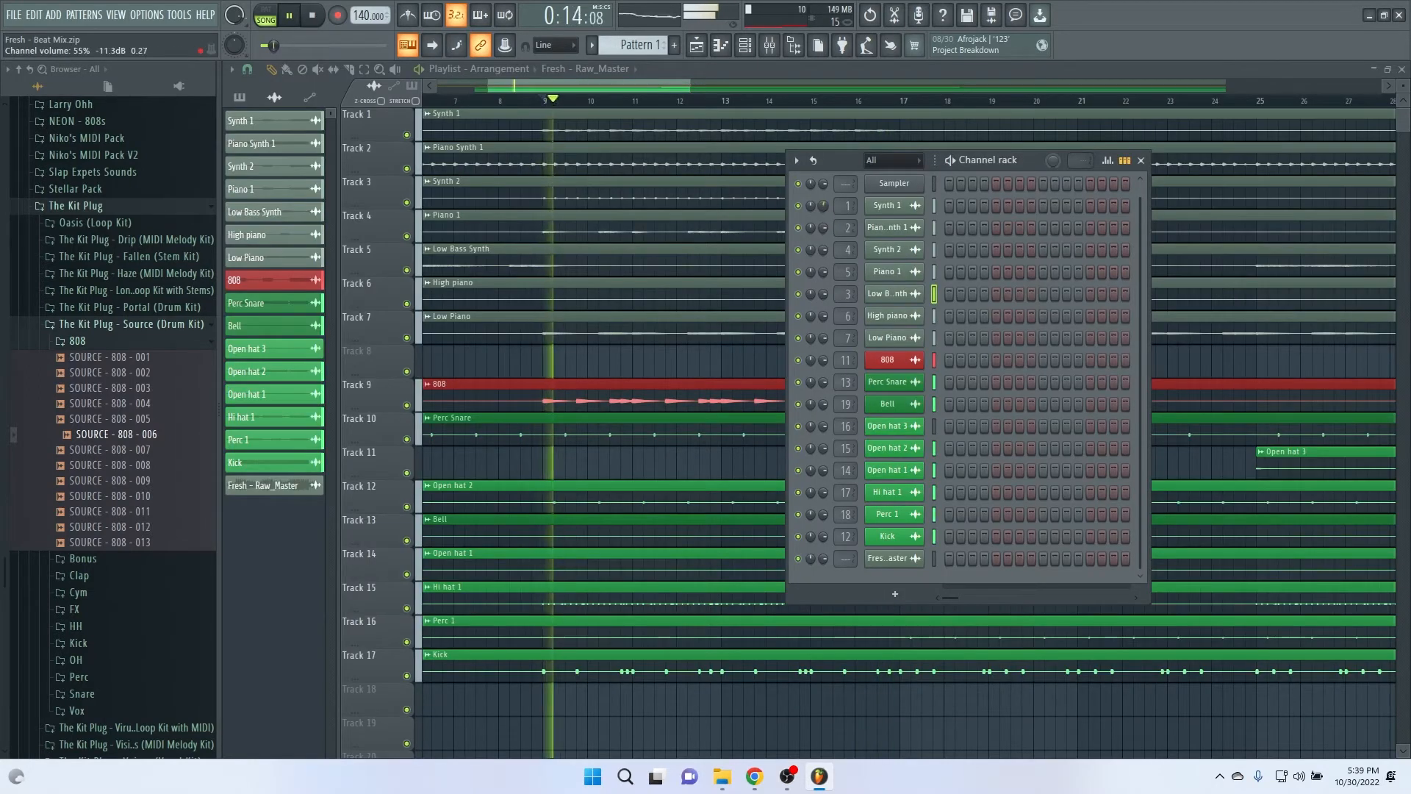
left_click(769, 45)
left_click_drag(383, 497, 383, 505)
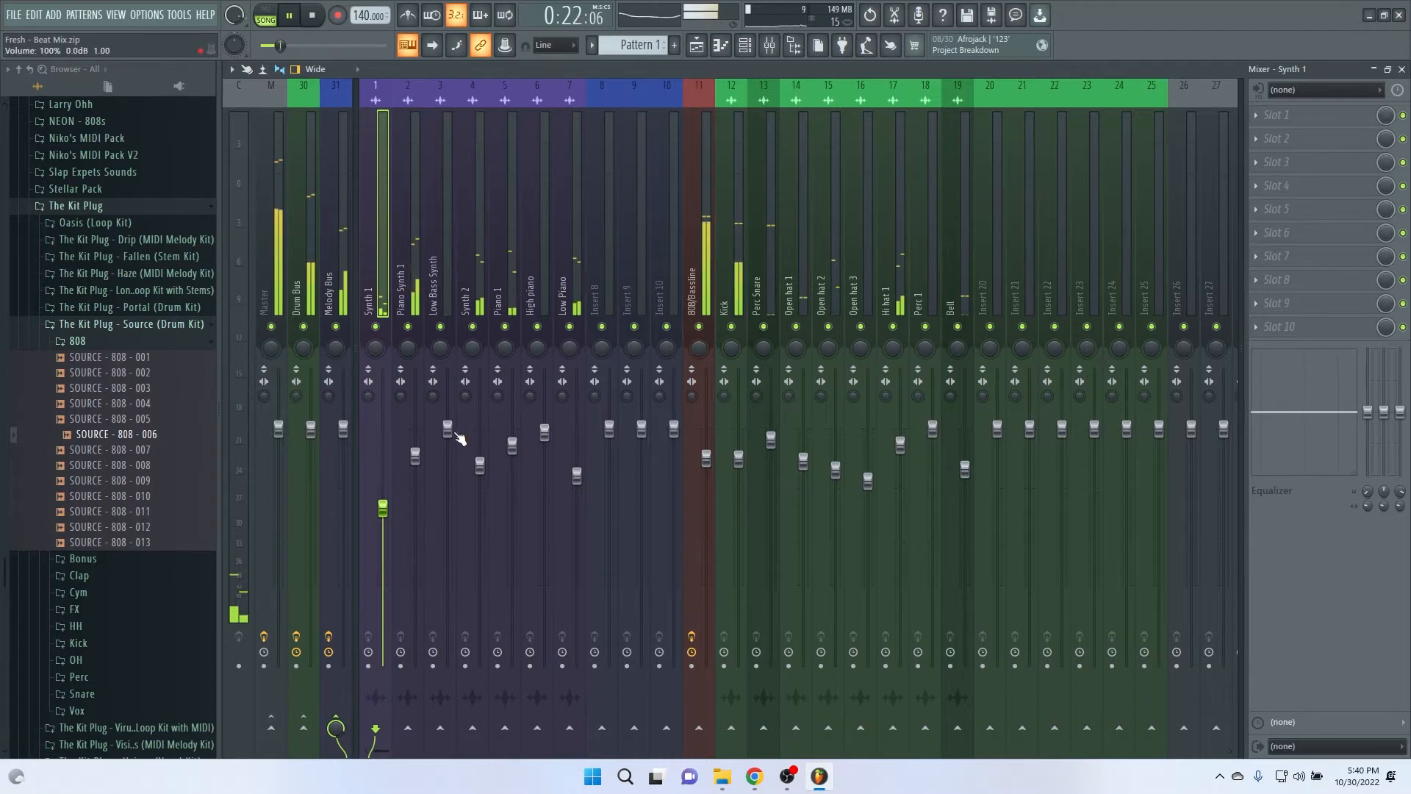
Step: Trim the Piano Synth 1, Synth 2, Piano 1 and Low Piano faders slightly and lower the High piano fader
left_click(416, 456)
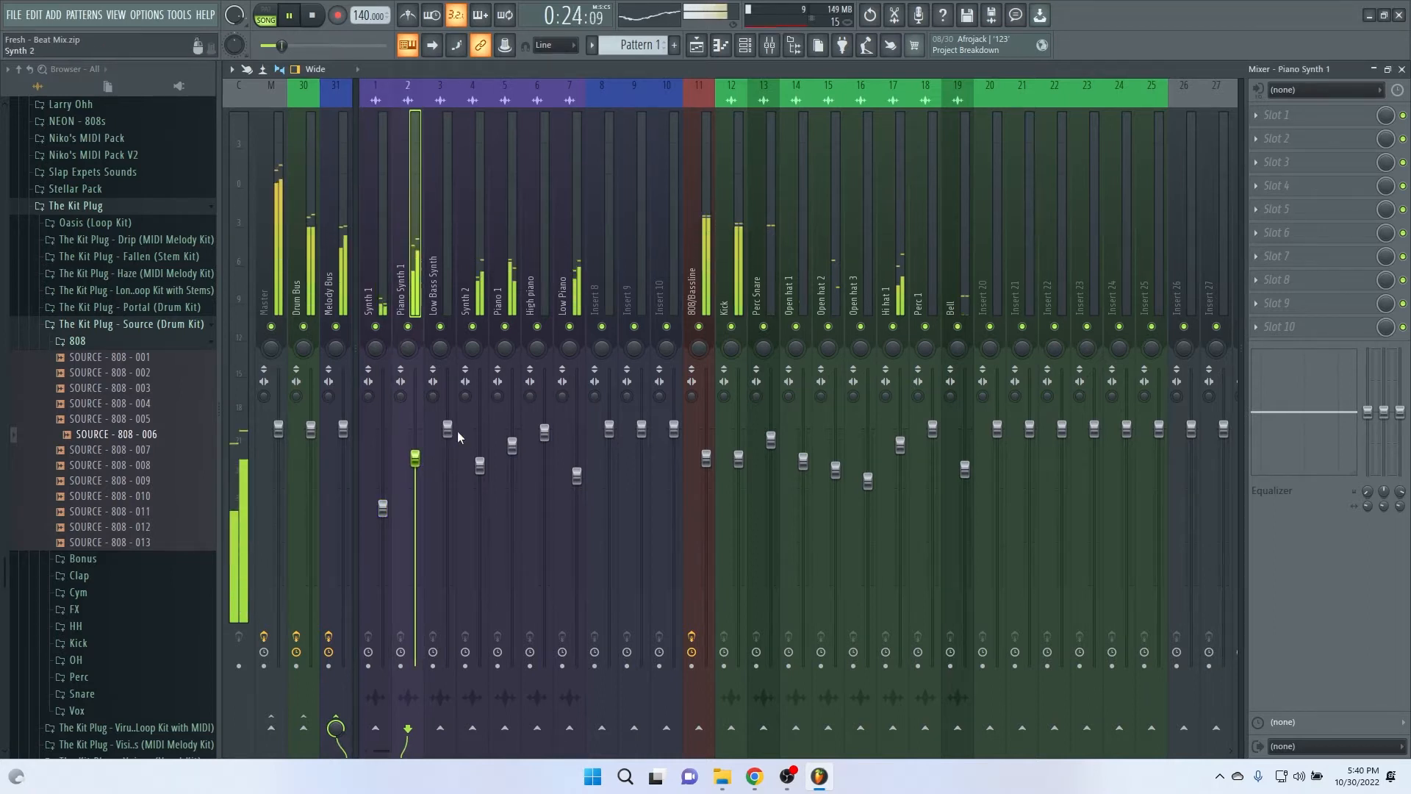
left_click_drag(480, 467, 577, 483)
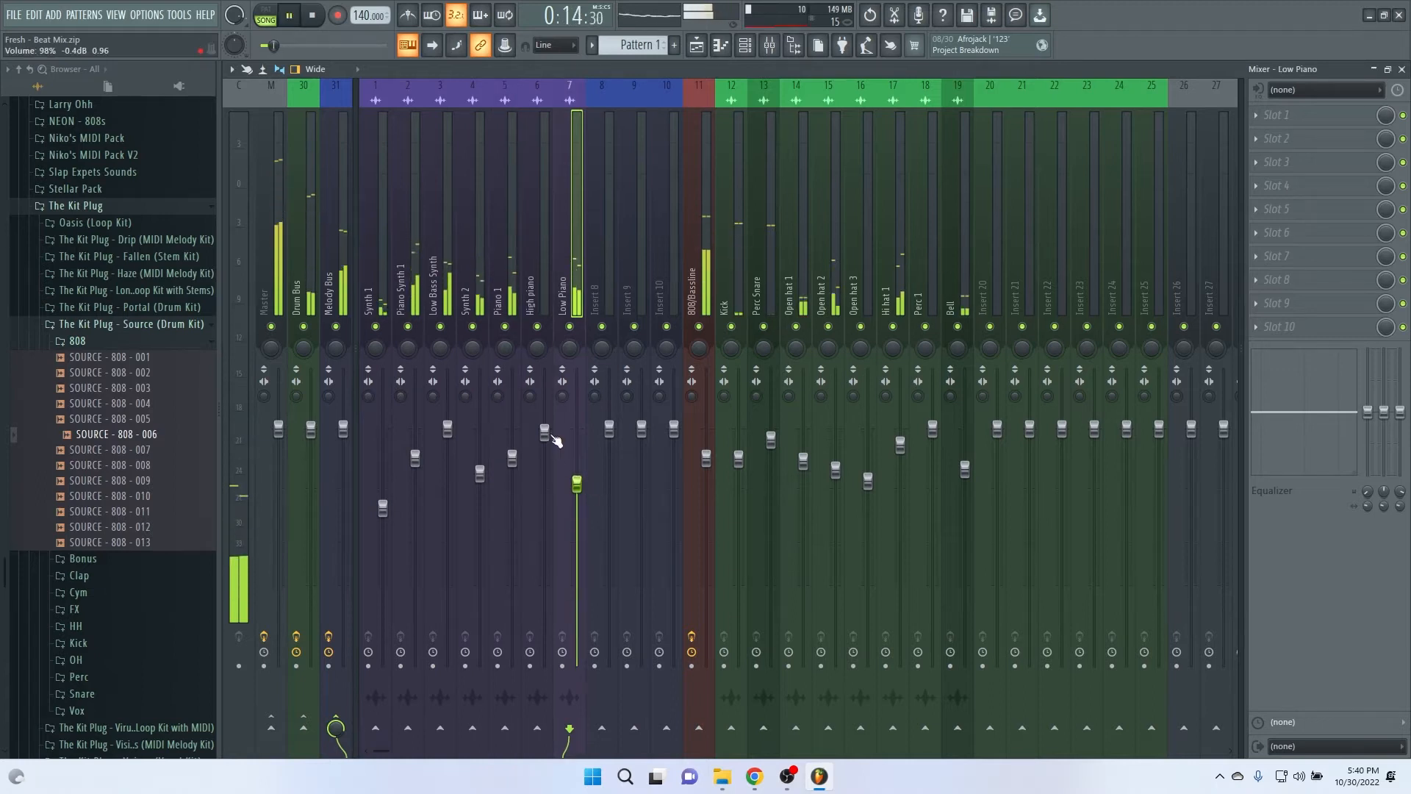
left_click_drag(546, 433, 546, 464)
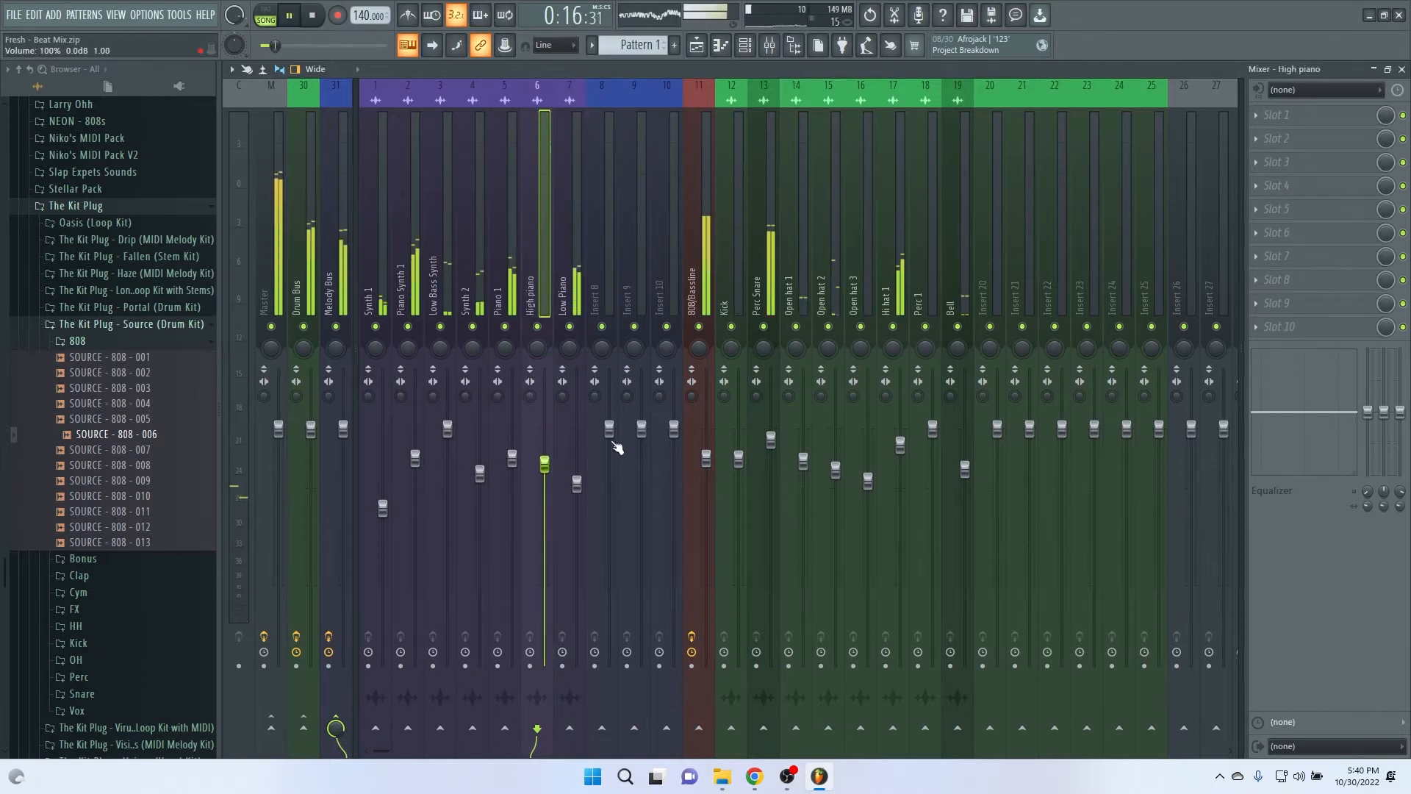
left_click_drag(739, 460, 739, 467)
left_click(744, 45)
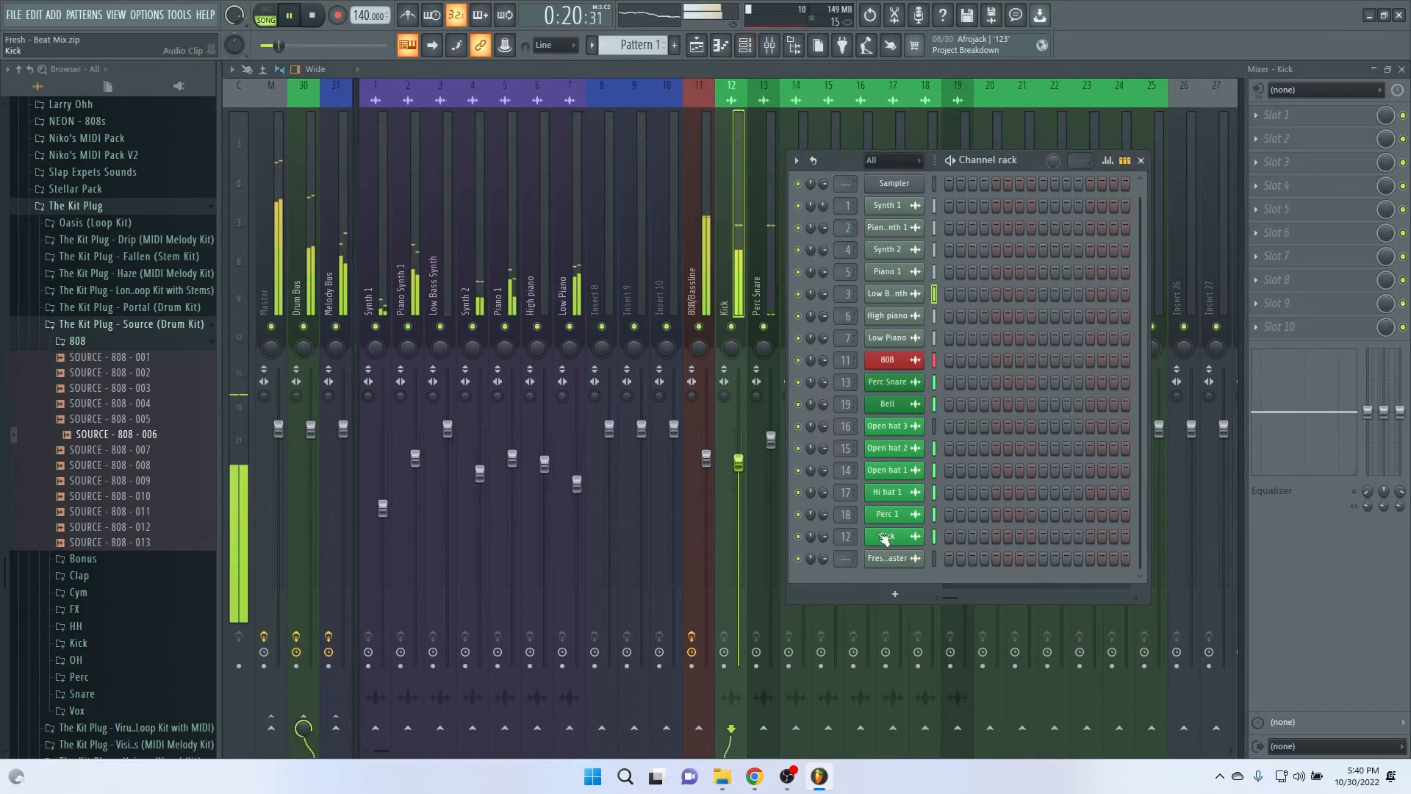
left_click_drag(824, 538, 824, 541)
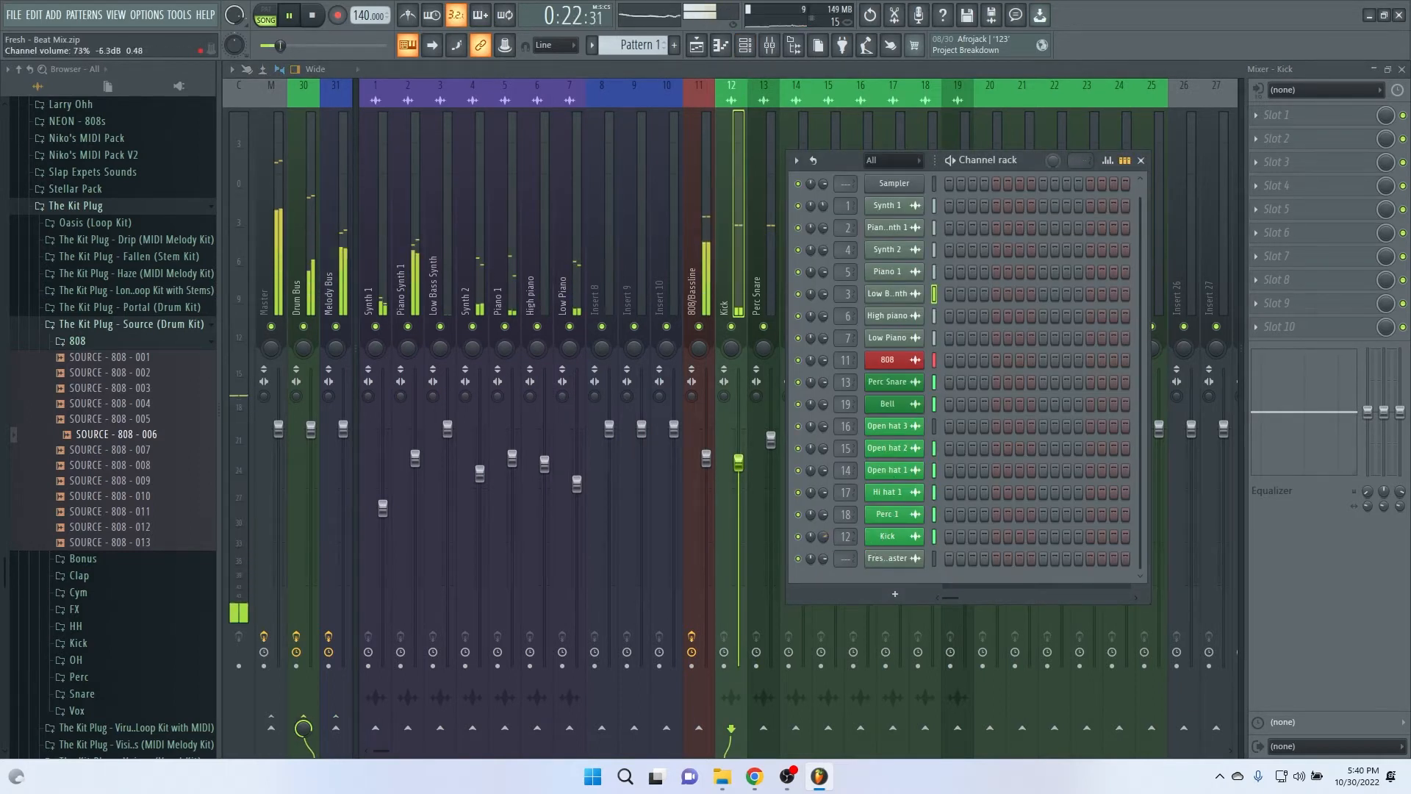
key("F6")
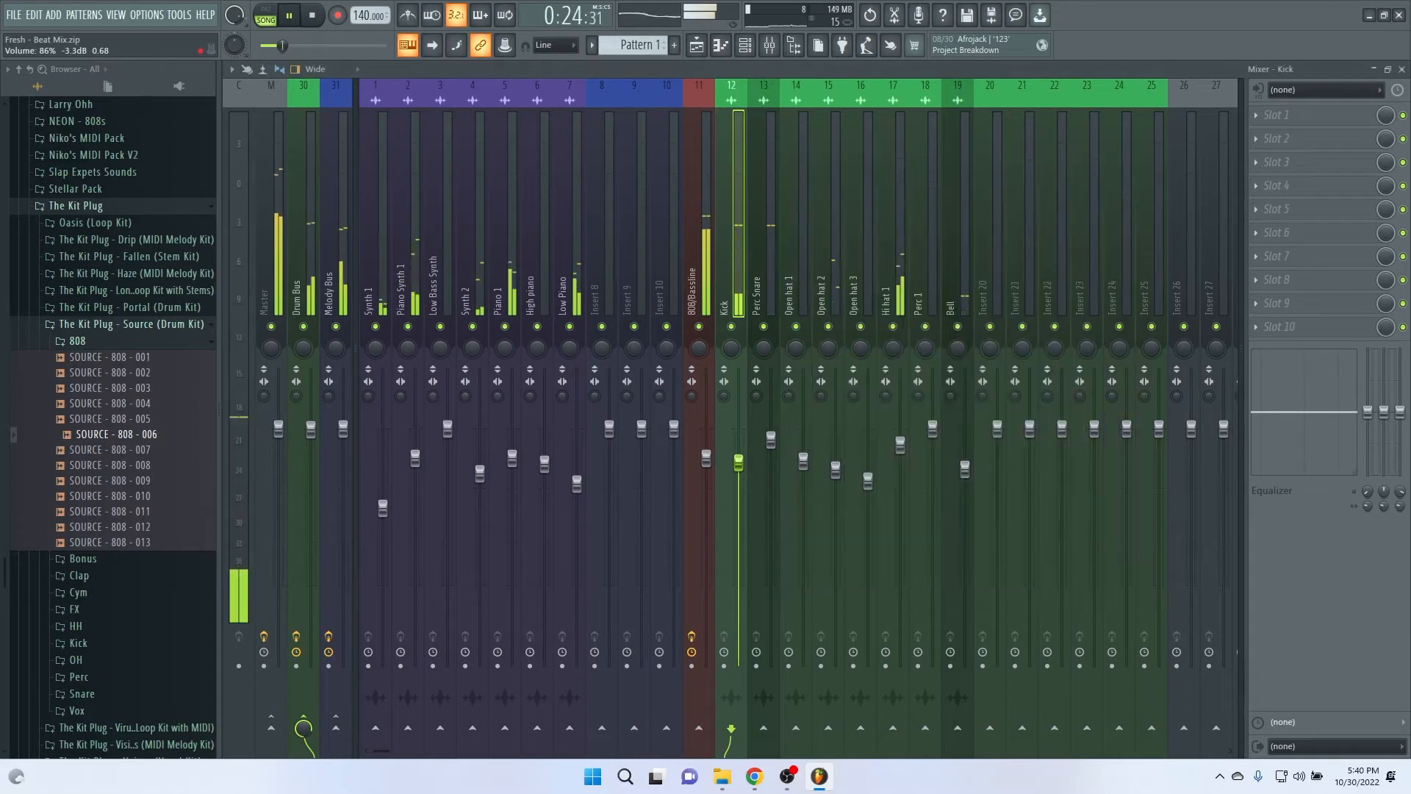
left_click(745, 45)
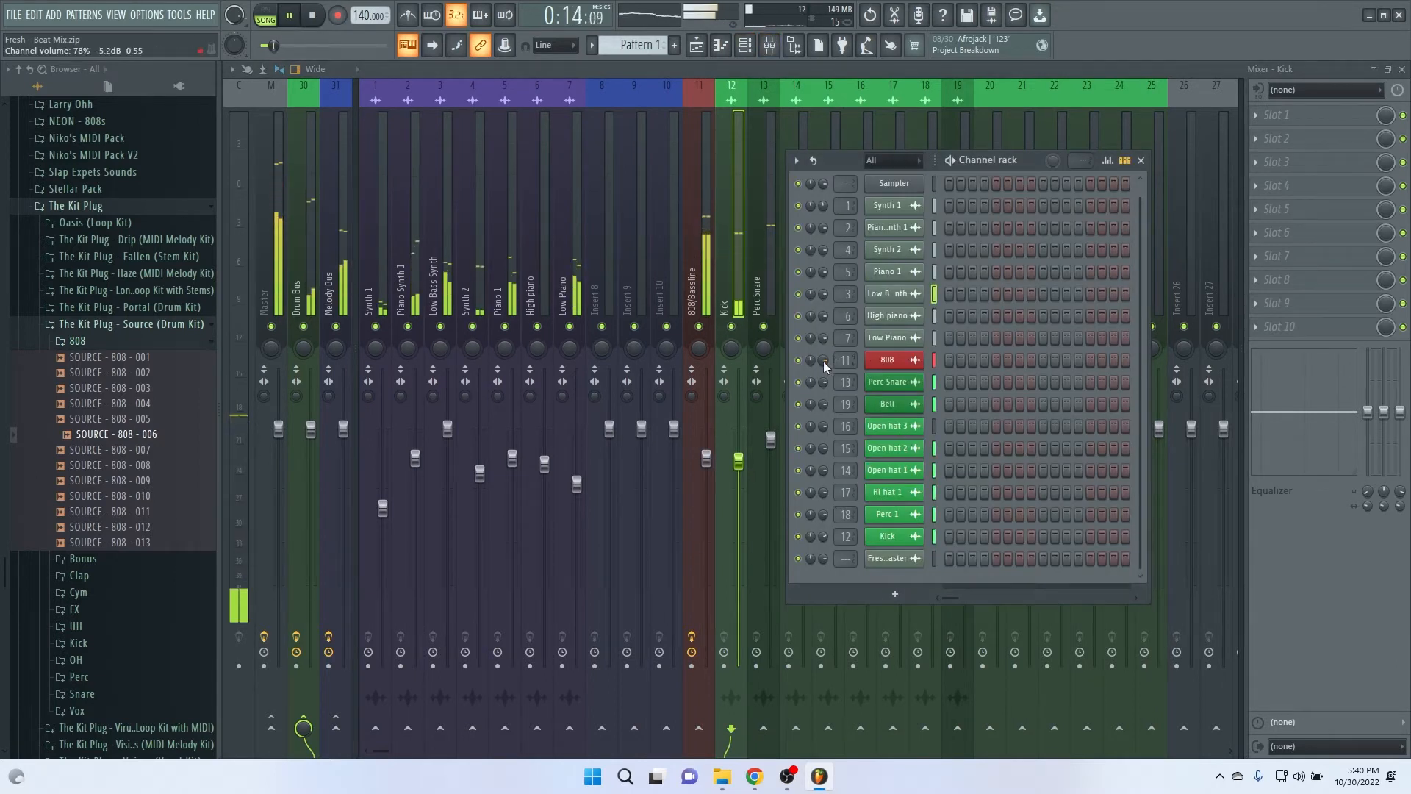
left_click(687, 237)
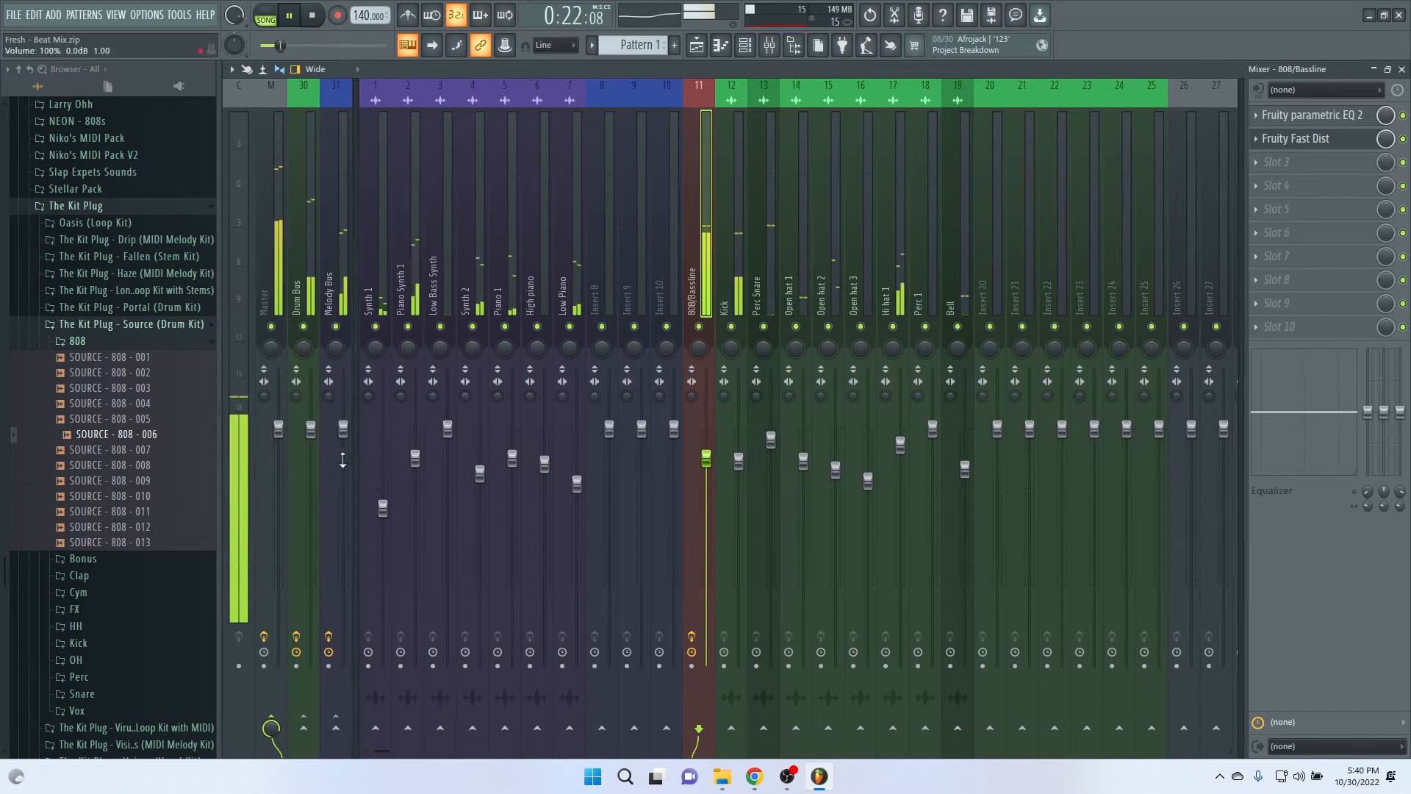
Step: Reduce the Synth 1 and Low Piano faders slightly, and set Piano 1 to about -3.2 dB and Hi hat 1 to about -3.0 dB
left_click_drag(372, 495, 373, 506)
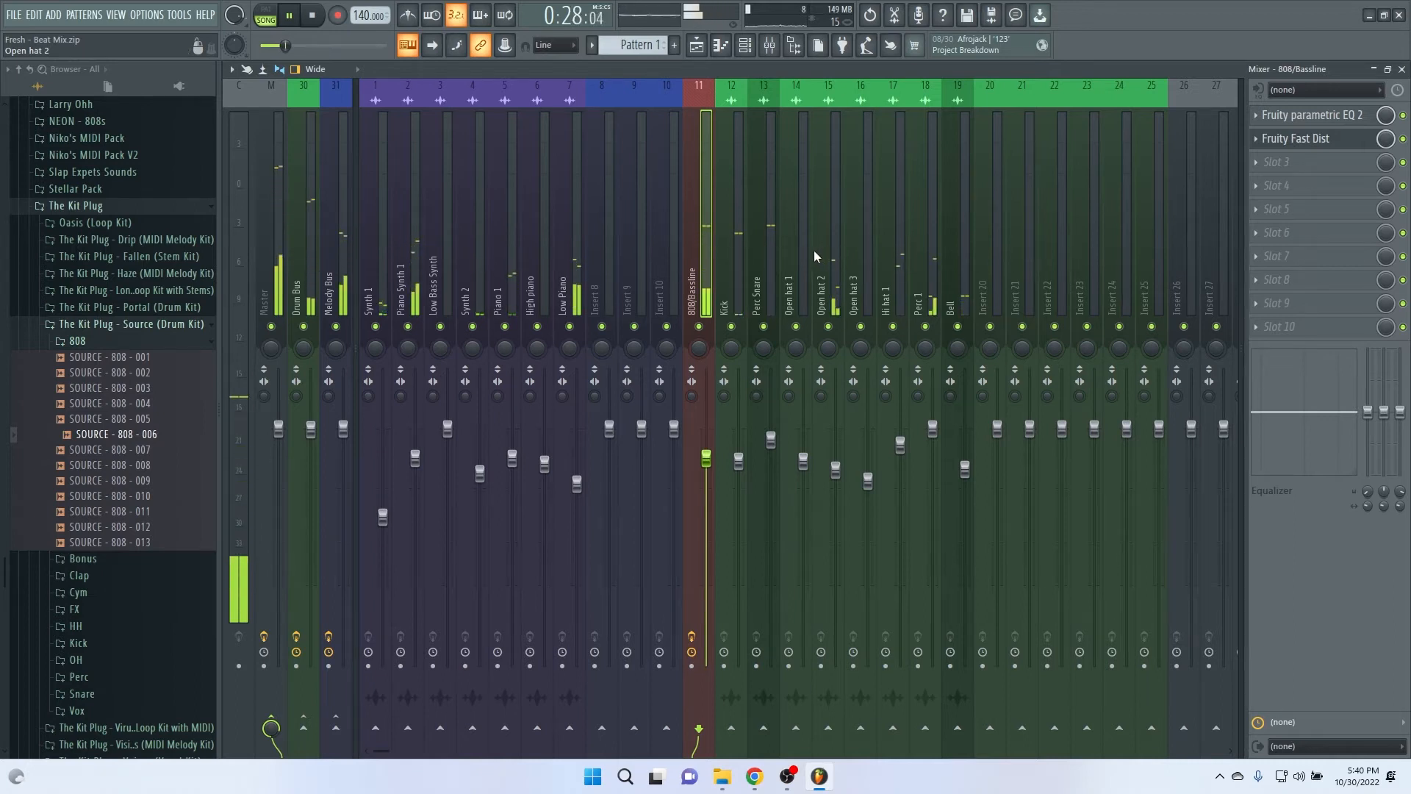
key("space")
key("space")
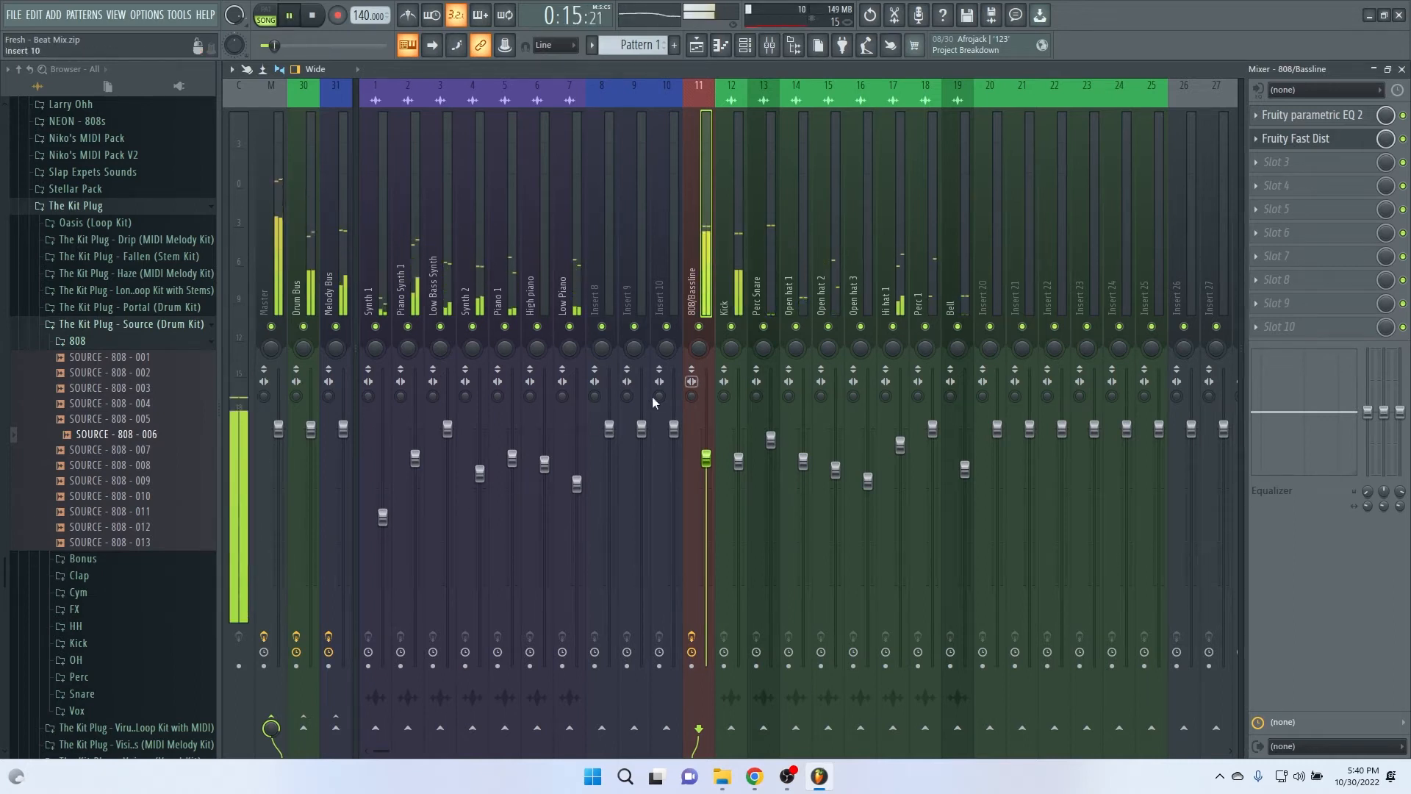
left_click(578, 485)
left_click(512, 461)
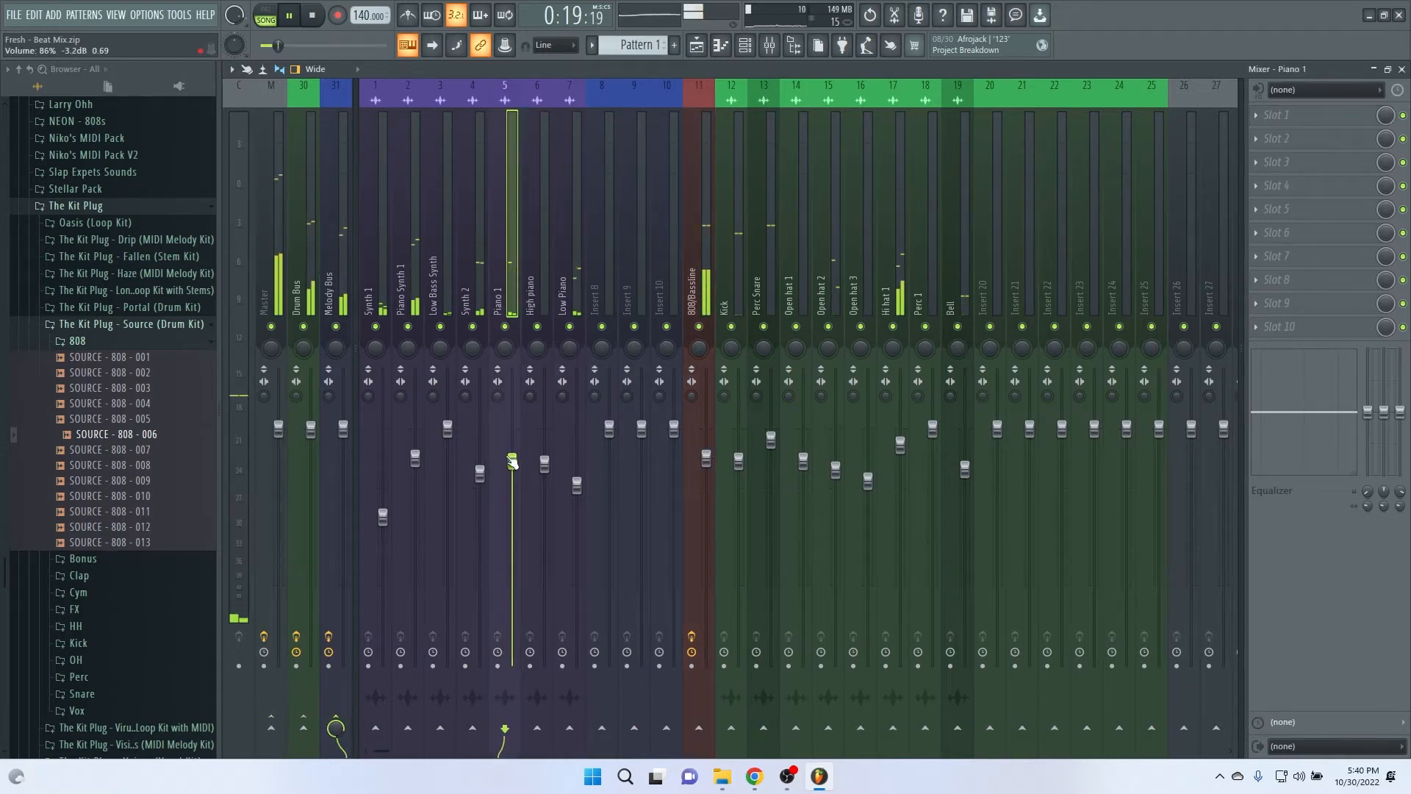
left_click_drag(900, 445, 900, 464)
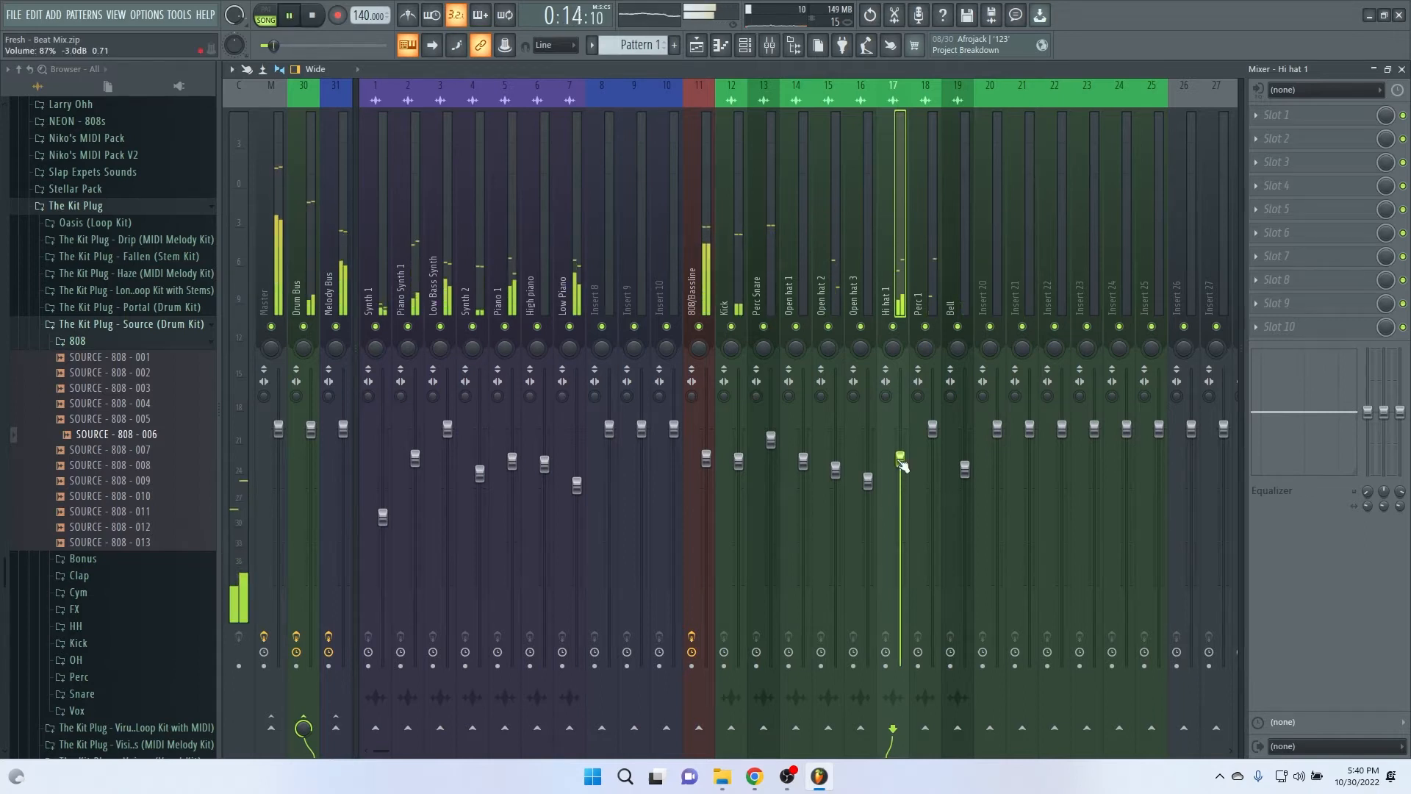
Step: Lower the Melody Bus fader to about -0.8 dB during playback
left_click(344, 429)
left_click_drag(343, 435, 343, 436)
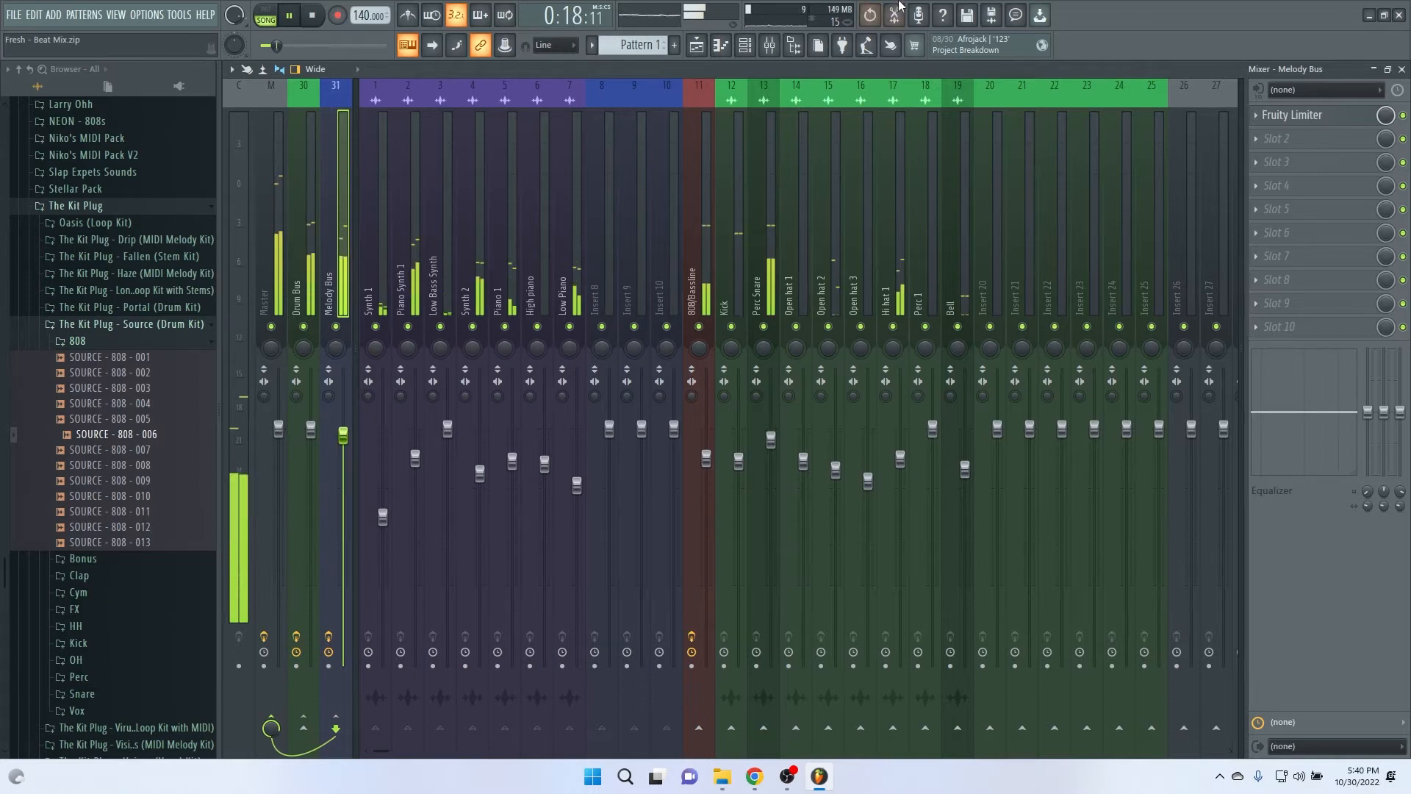
left_click_drag(343, 436, 344, 436)
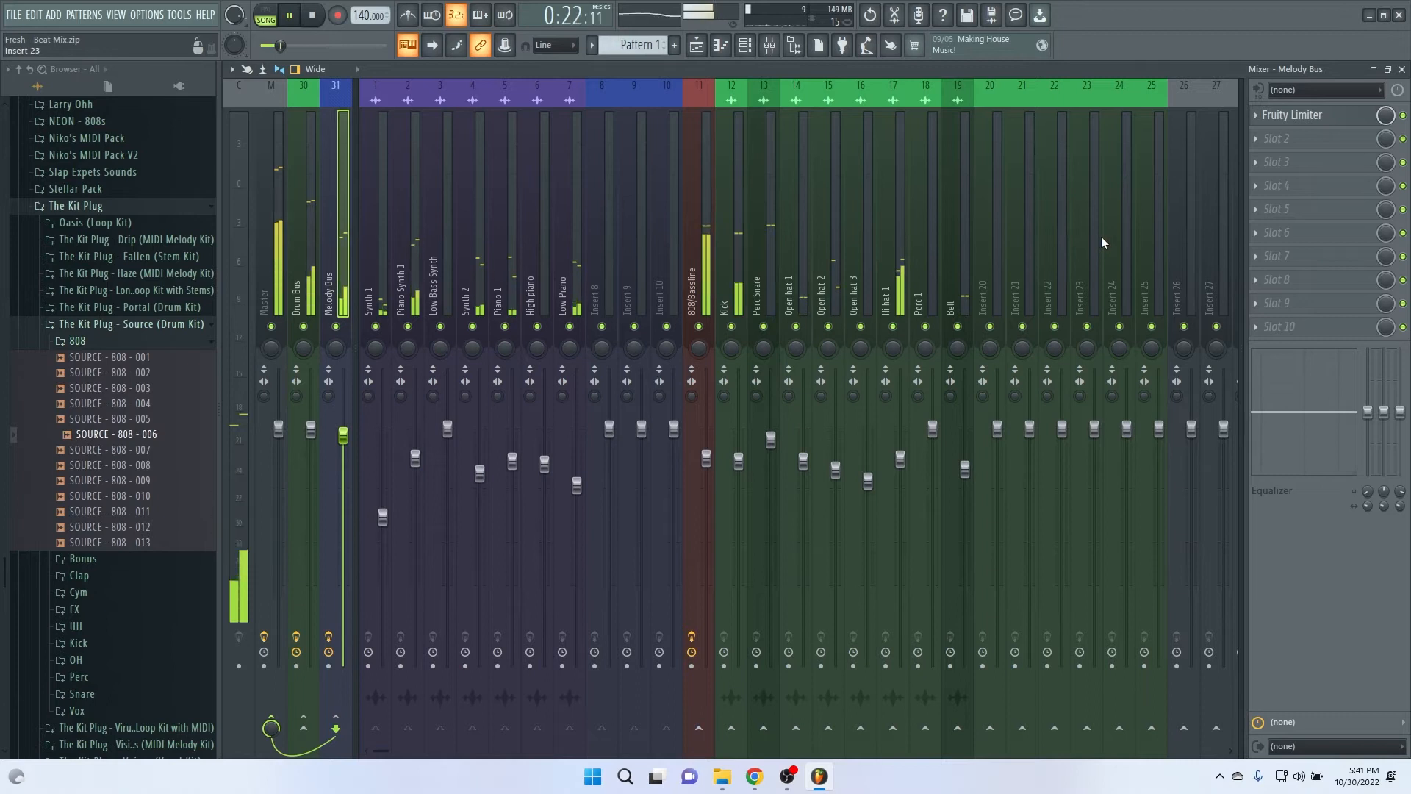
Step: Raise the 808/Bassline and Kick faders slightly and stop playback
left_click(707, 457)
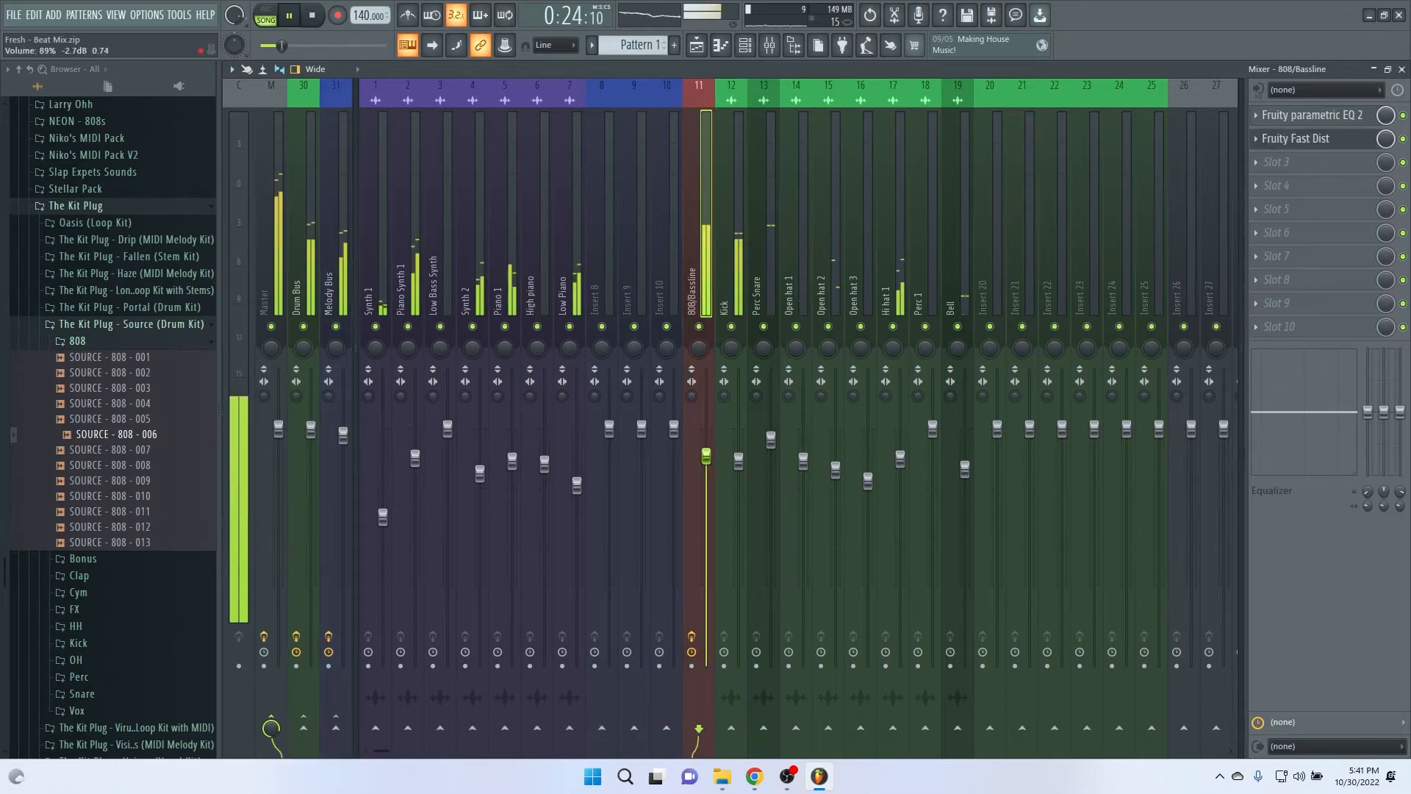
left_click(739, 457)
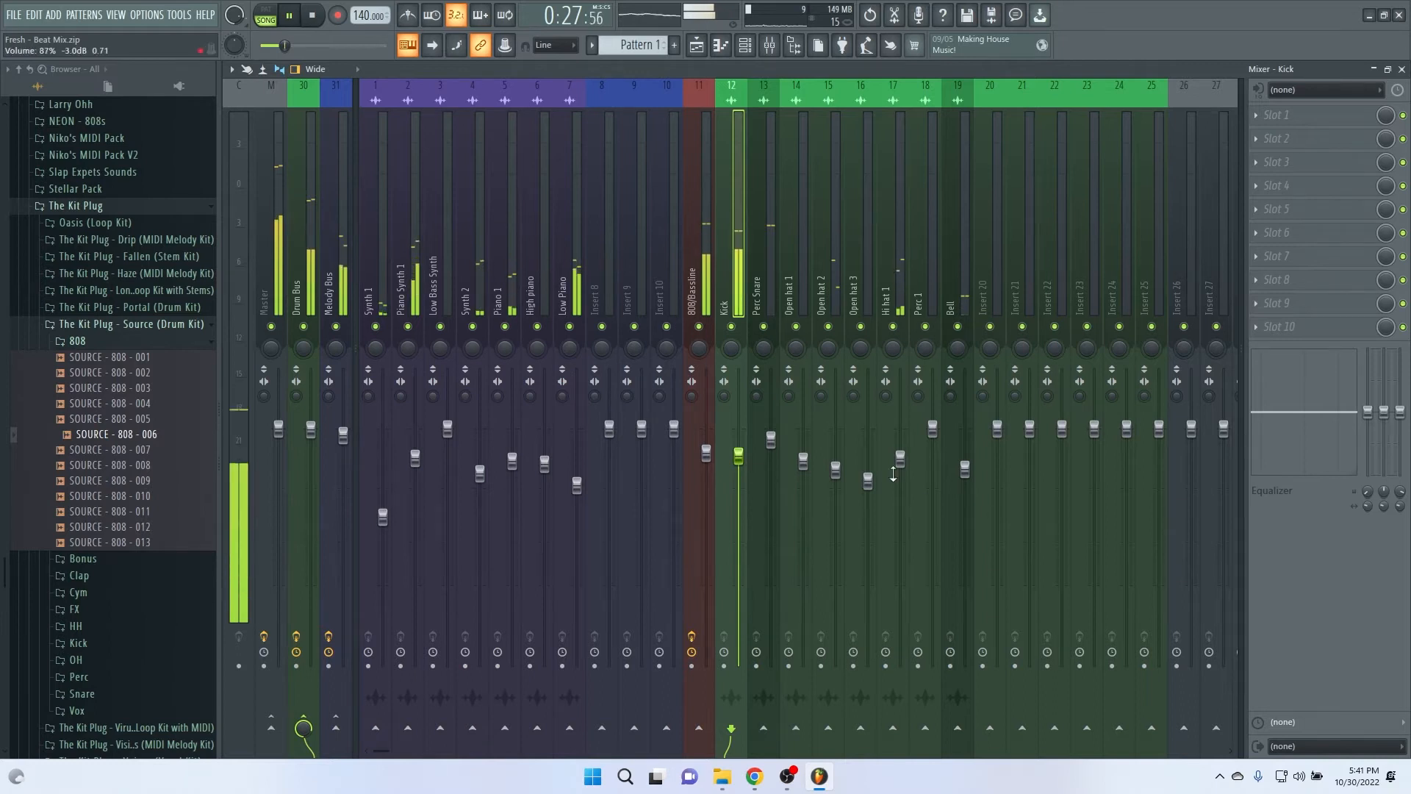
key("space")
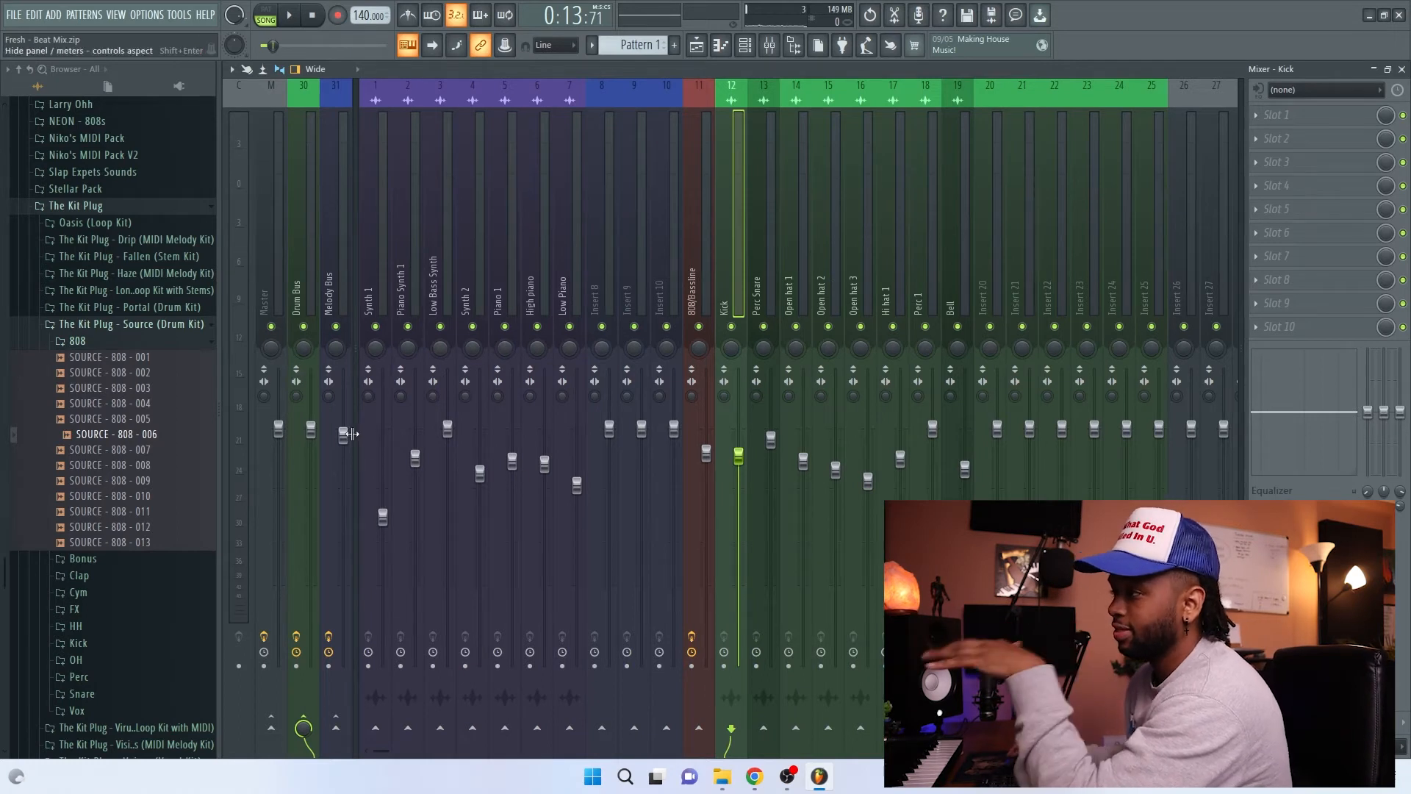
Step: Select the Melody Bus and lower its fader a touch more
left_click(343, 281)
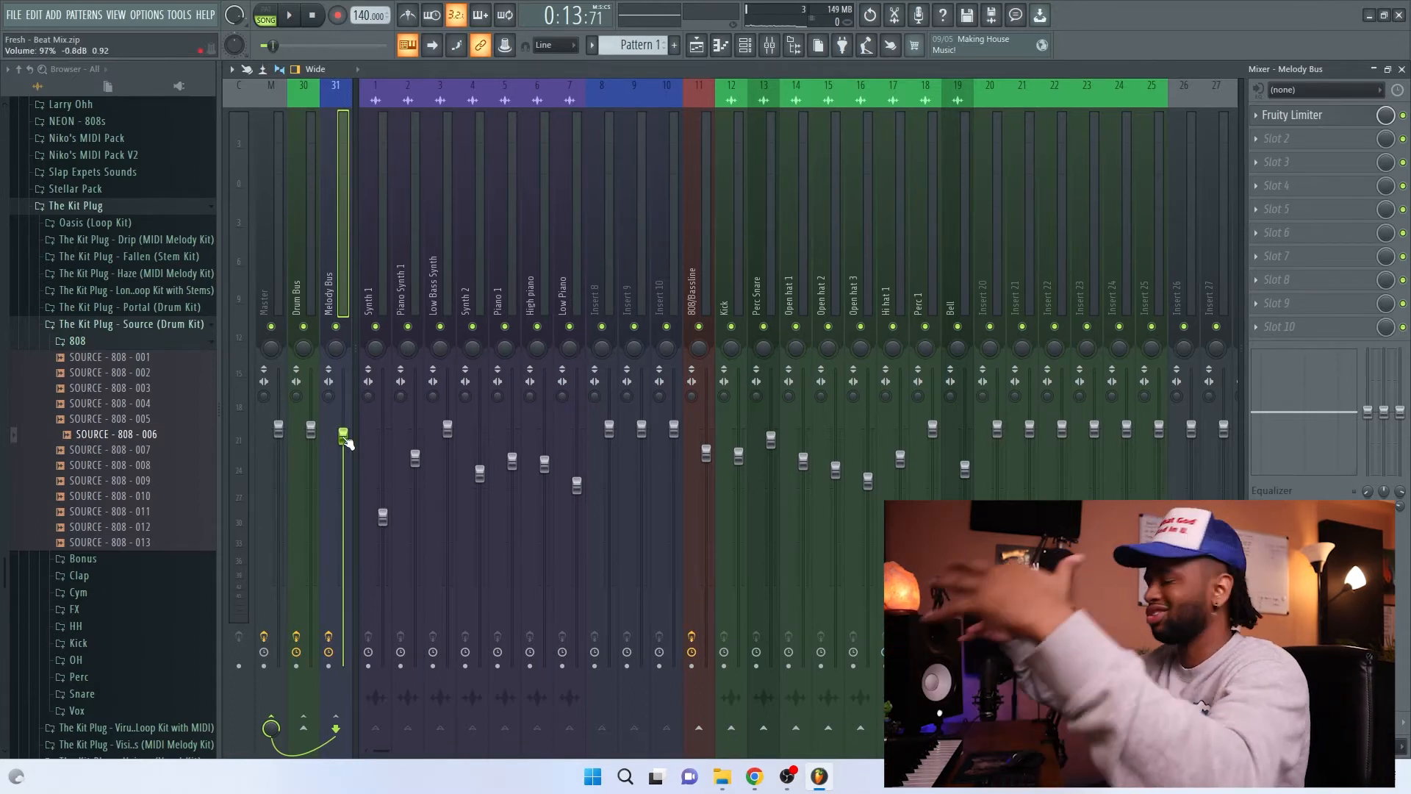
left_click_drag(346, 441, 345, 444)
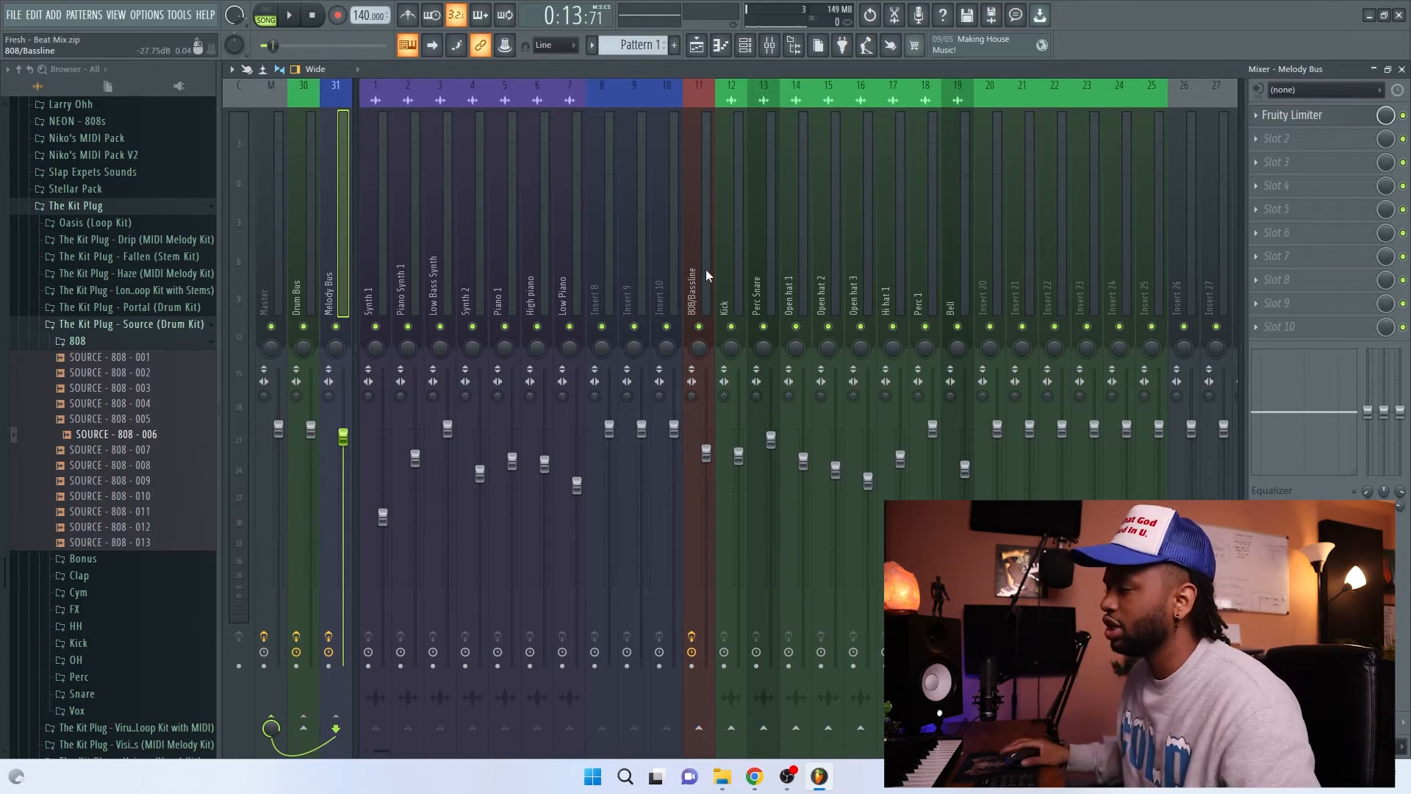
Step: Select and solo the Synth 1 track, and load Fruity parametric EQ 2 into its first effect slot
left_click(377, 291)
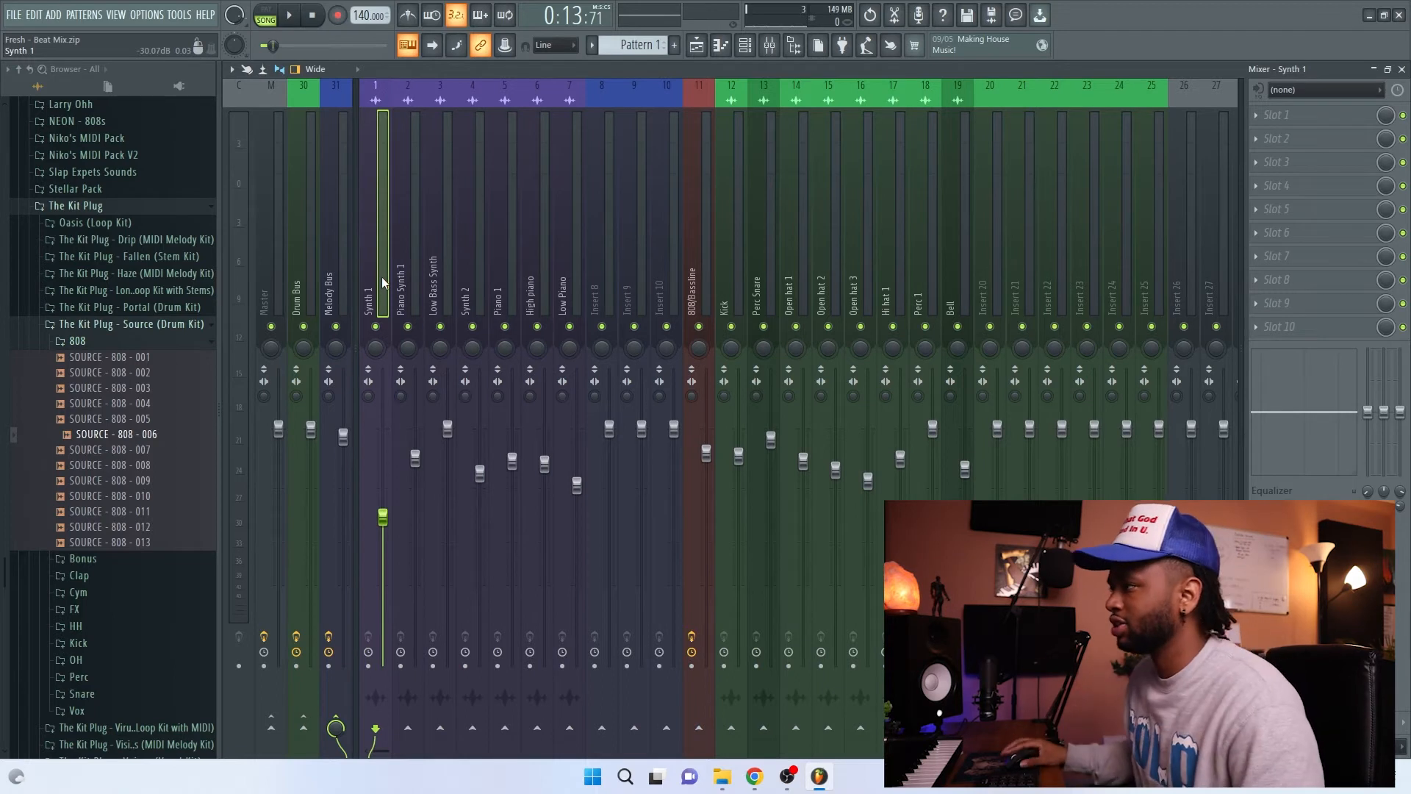
key("space")
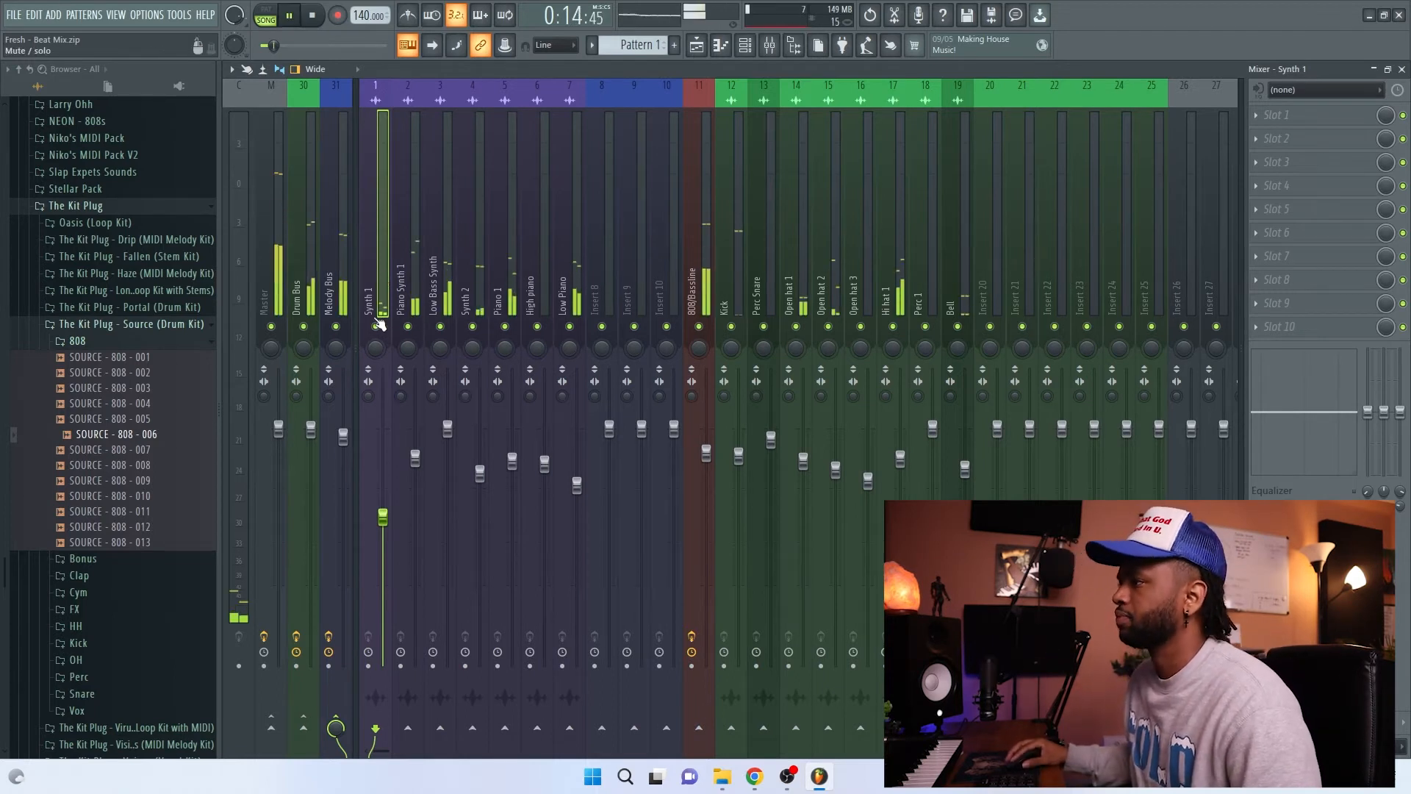
key("space")
left_click(1275, 115)
mouse_move(1282, 134)
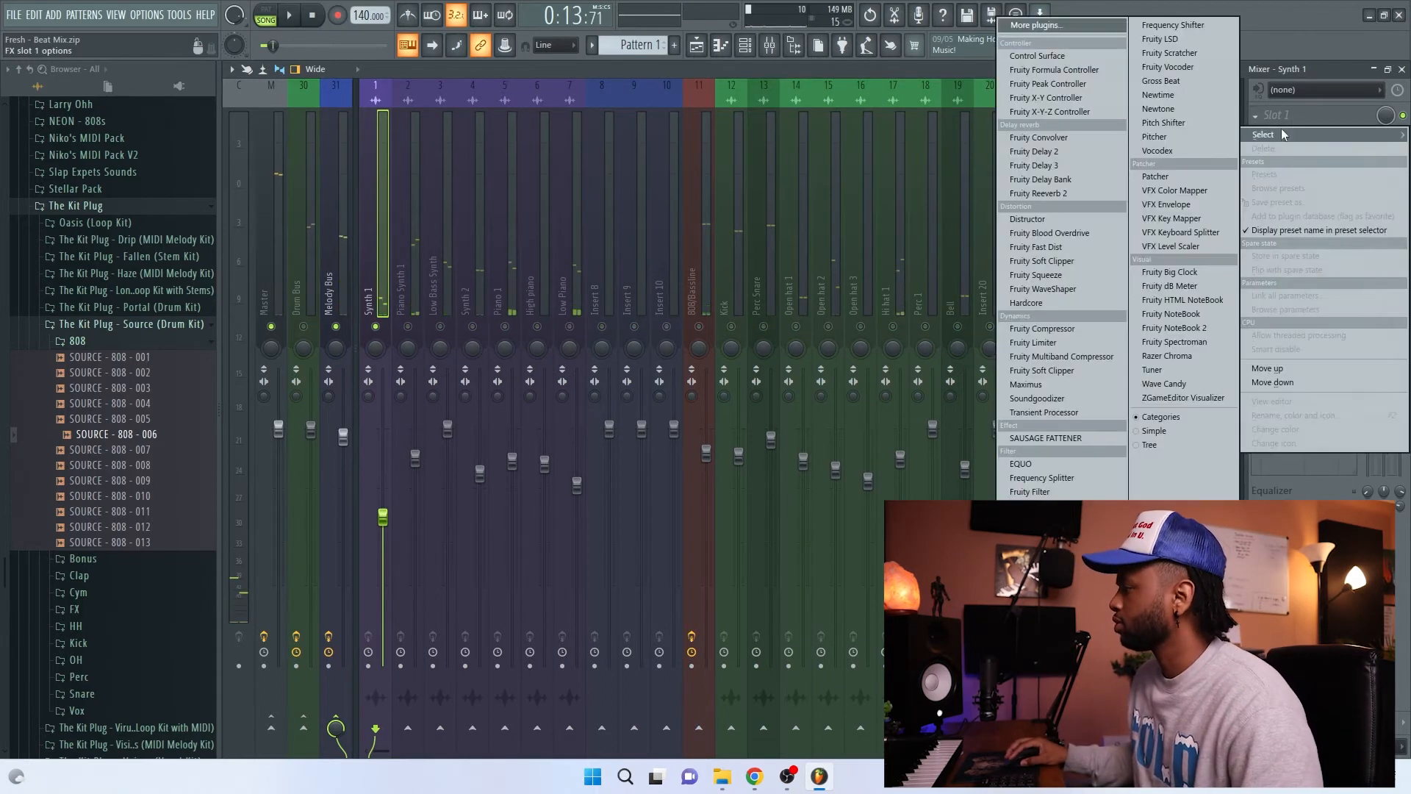
left_click(1029, 577)
Step: Cut Synth 1's low end with EQ band 1 at about 519 Hz and -18 dB, and slightly adjust the mid bands
left_click_drag(374, 340, 332, 414)
key("space")
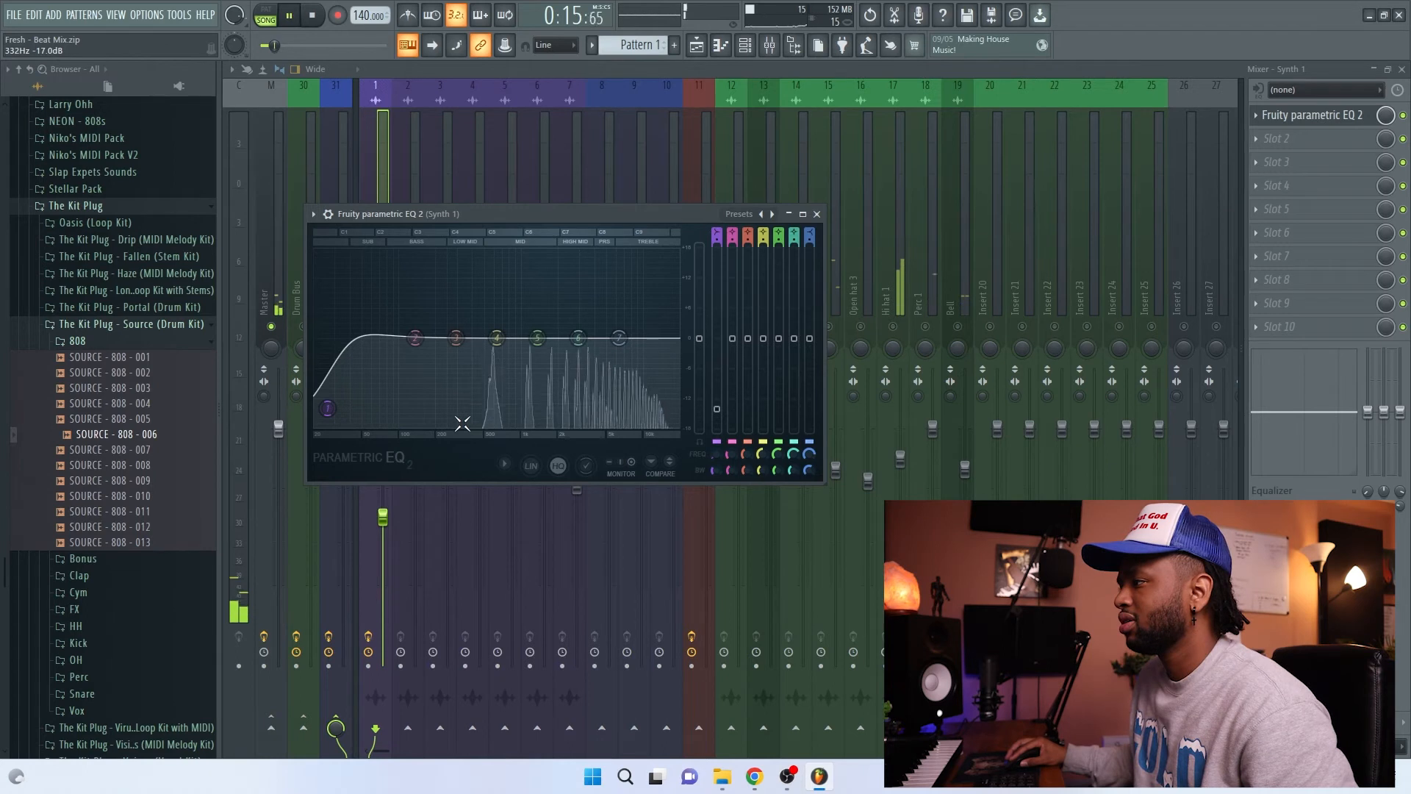
key("space")
left_click_drag(327, 408, 485, 424)
key("space")
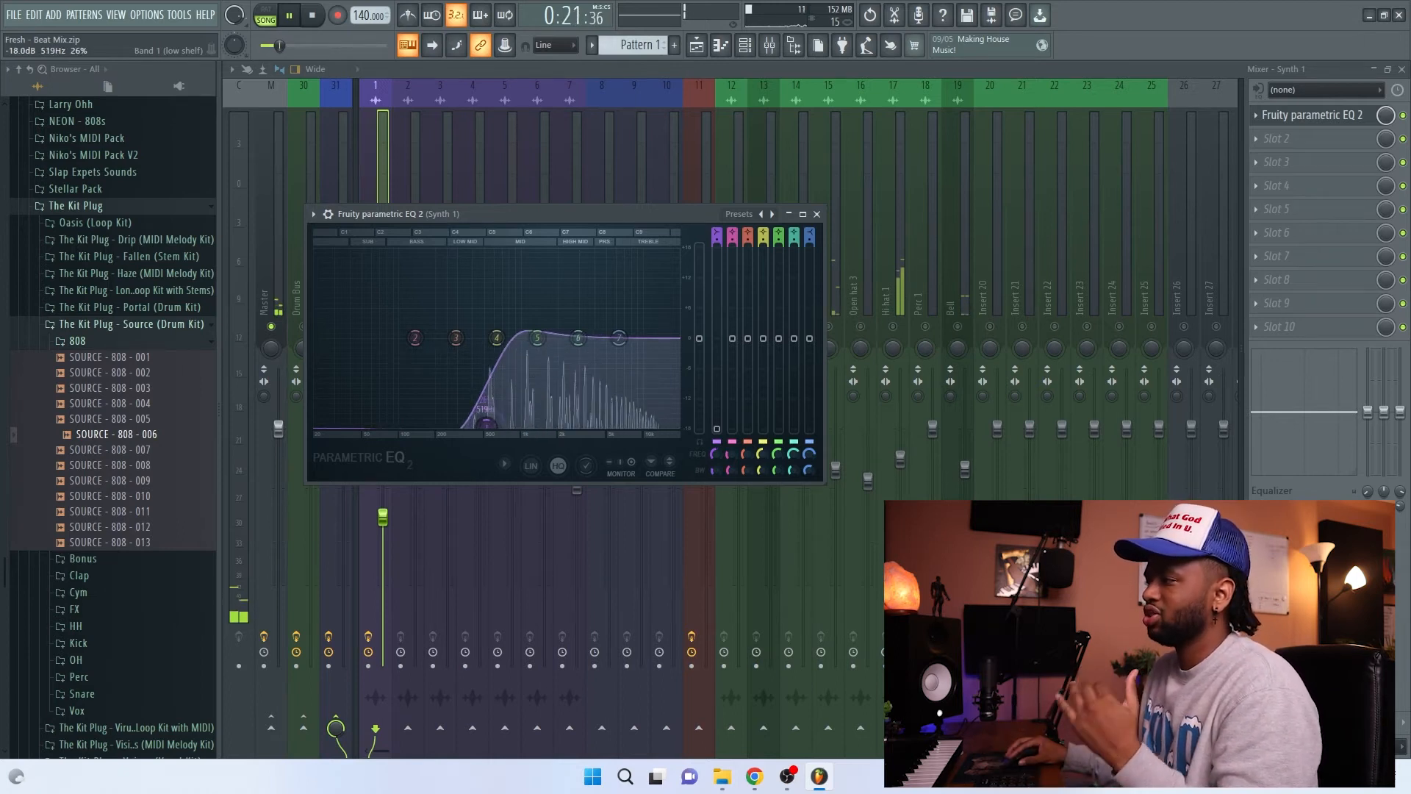
left_click_drag(541, 343, 583, 336)
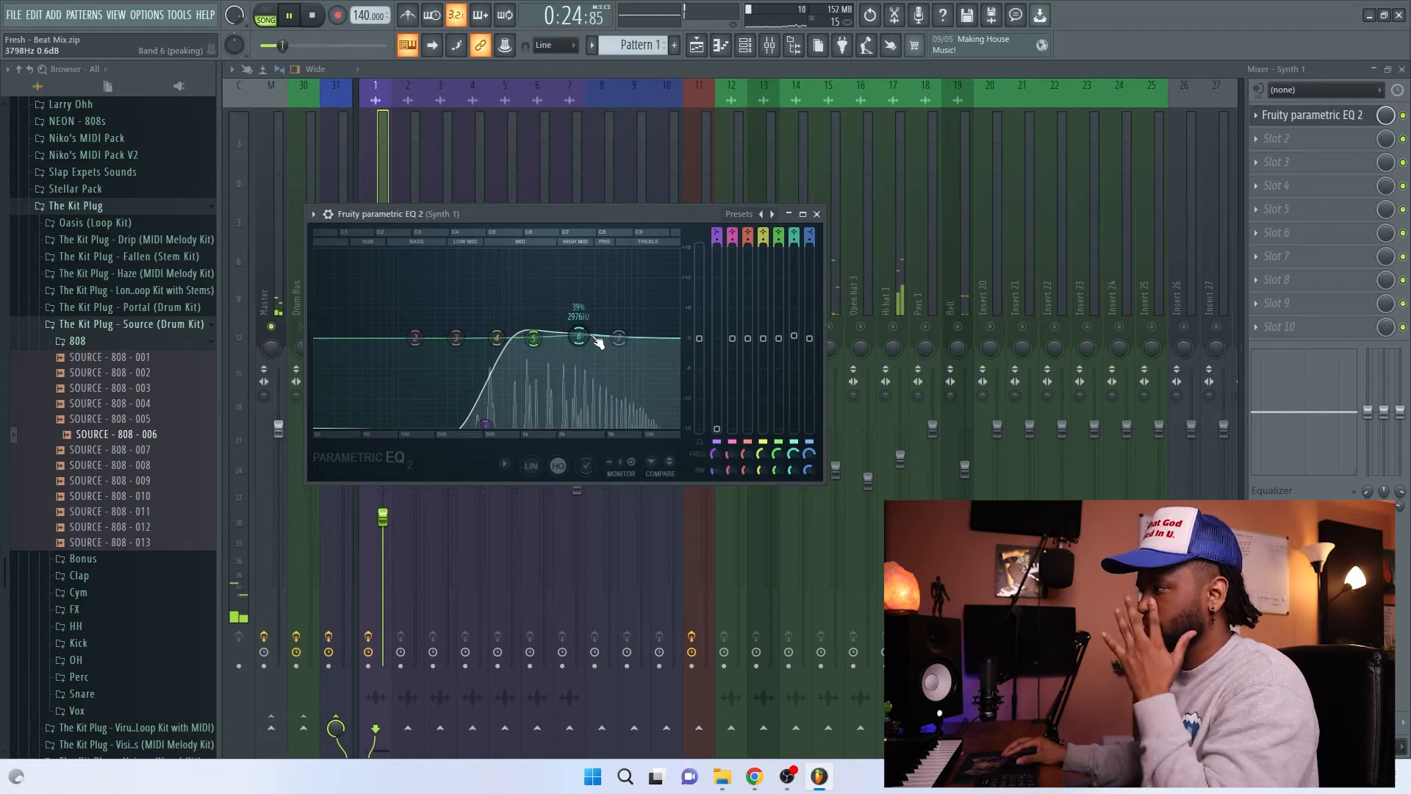
left_click(817, 214)
Step: Stop playback, unsolo Synth 1, and raise its fader slightly
key("space")
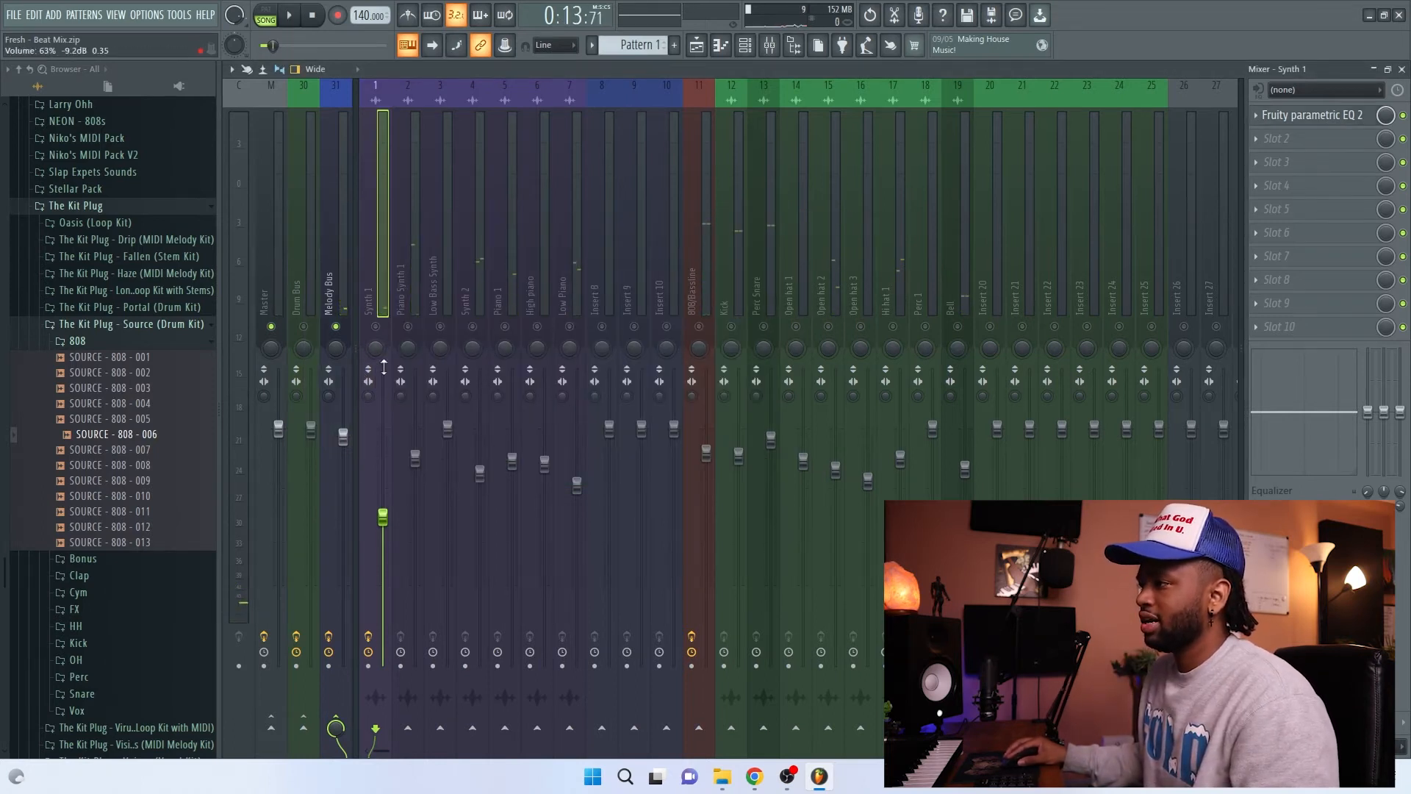
right_click(376, 326)
left_click_drag(382, 517, 382, 507)
Step: Select and solo Piano Synth 1 during playback, and load Fruity parametric EQ 2 into its first effect slot
left_click(408, 293)
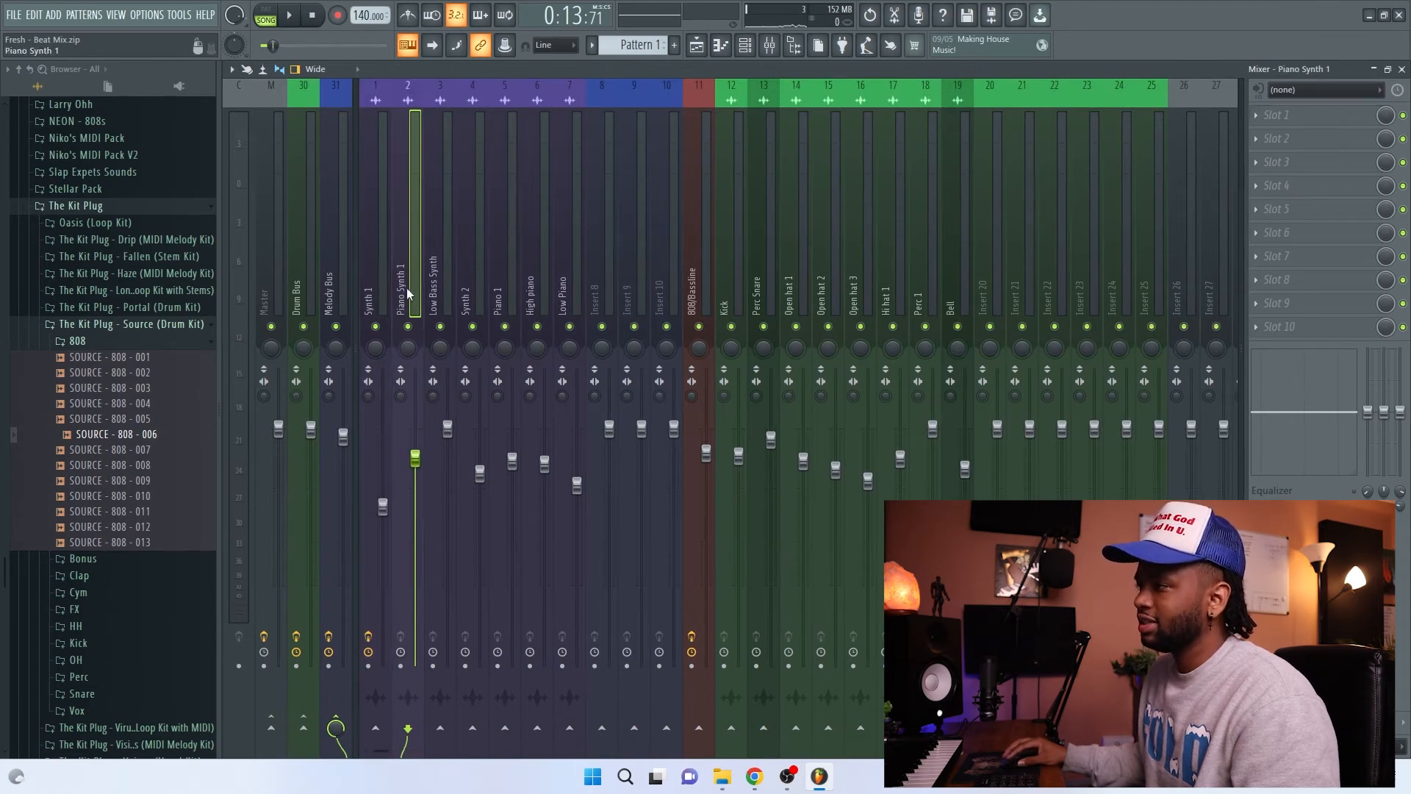
key("space")
right_click(408, 326)
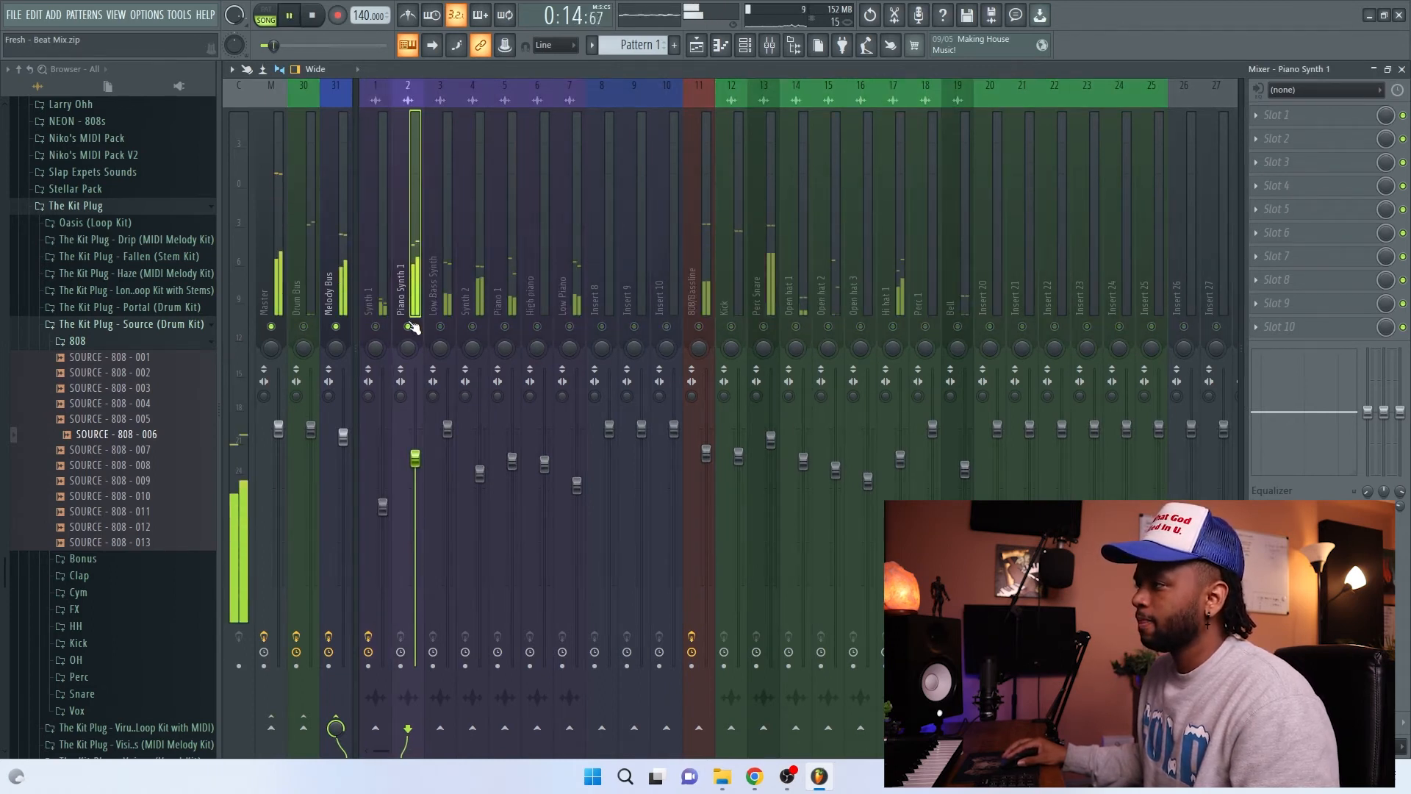
left_click(1321, 125)
left_click(1044, 342)
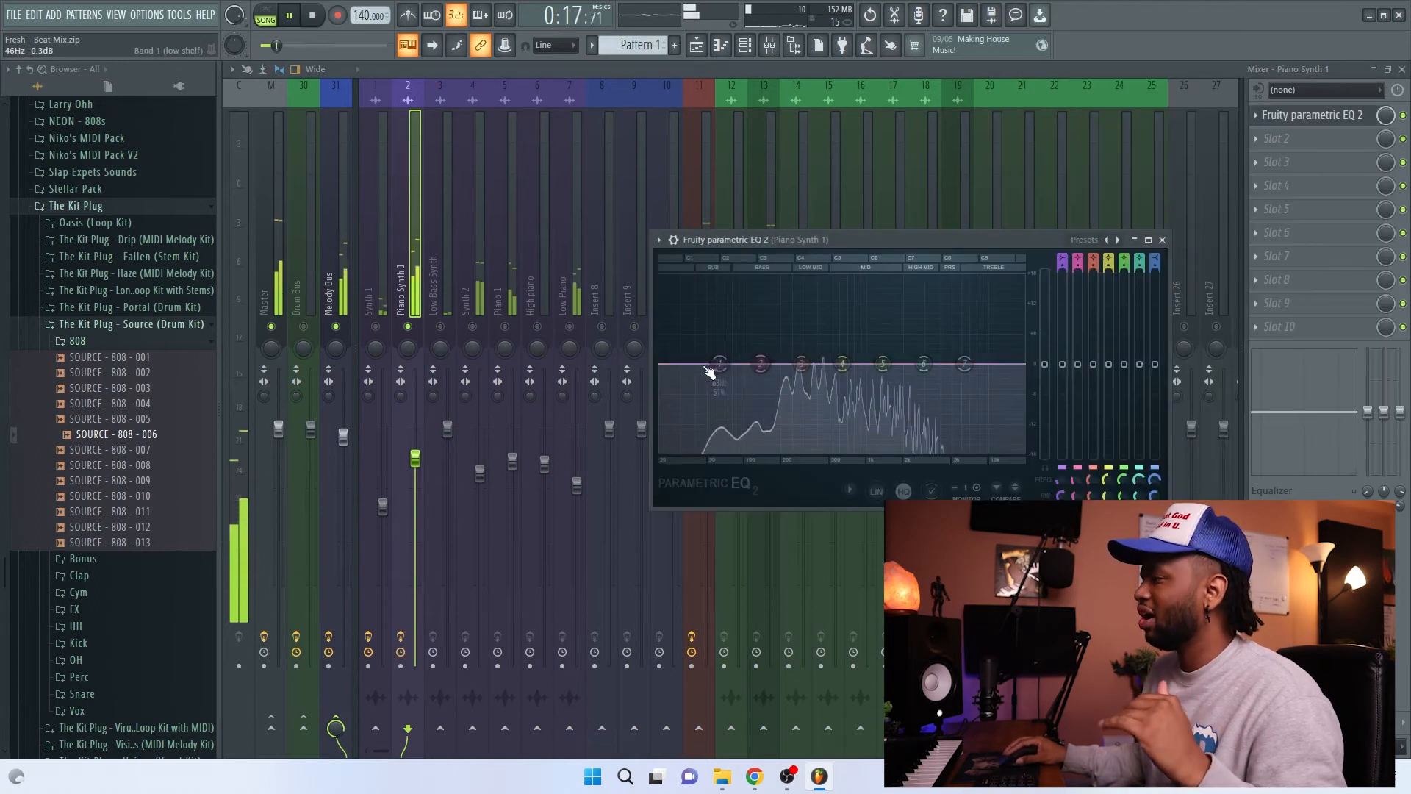
Step: Cut Piano Synth 1's low end with EQ band 1 at about 281 Hz and -17.9 dB, and stop playback
left_click_drag(717, 371, 799, 450)
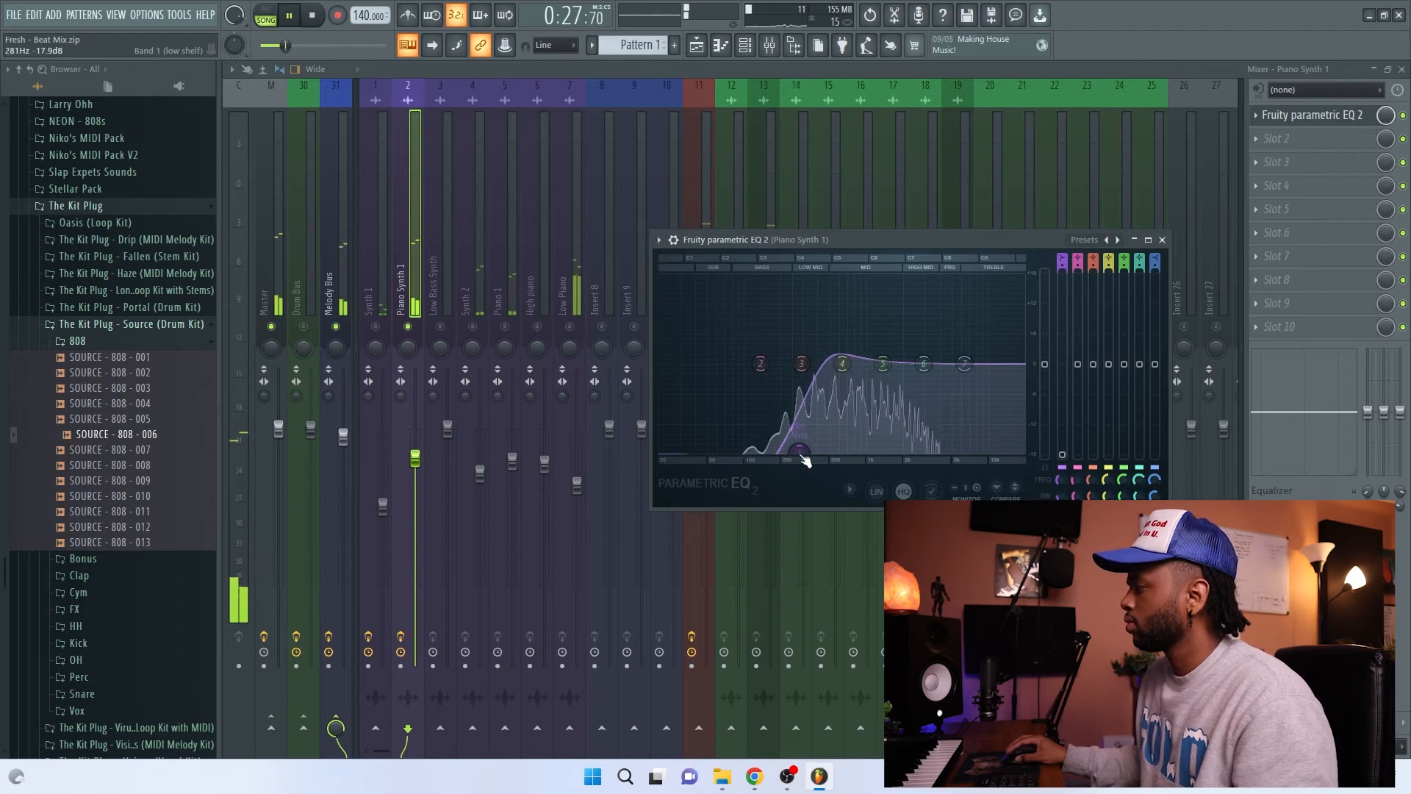
left_click(1162, 240)
key("space")
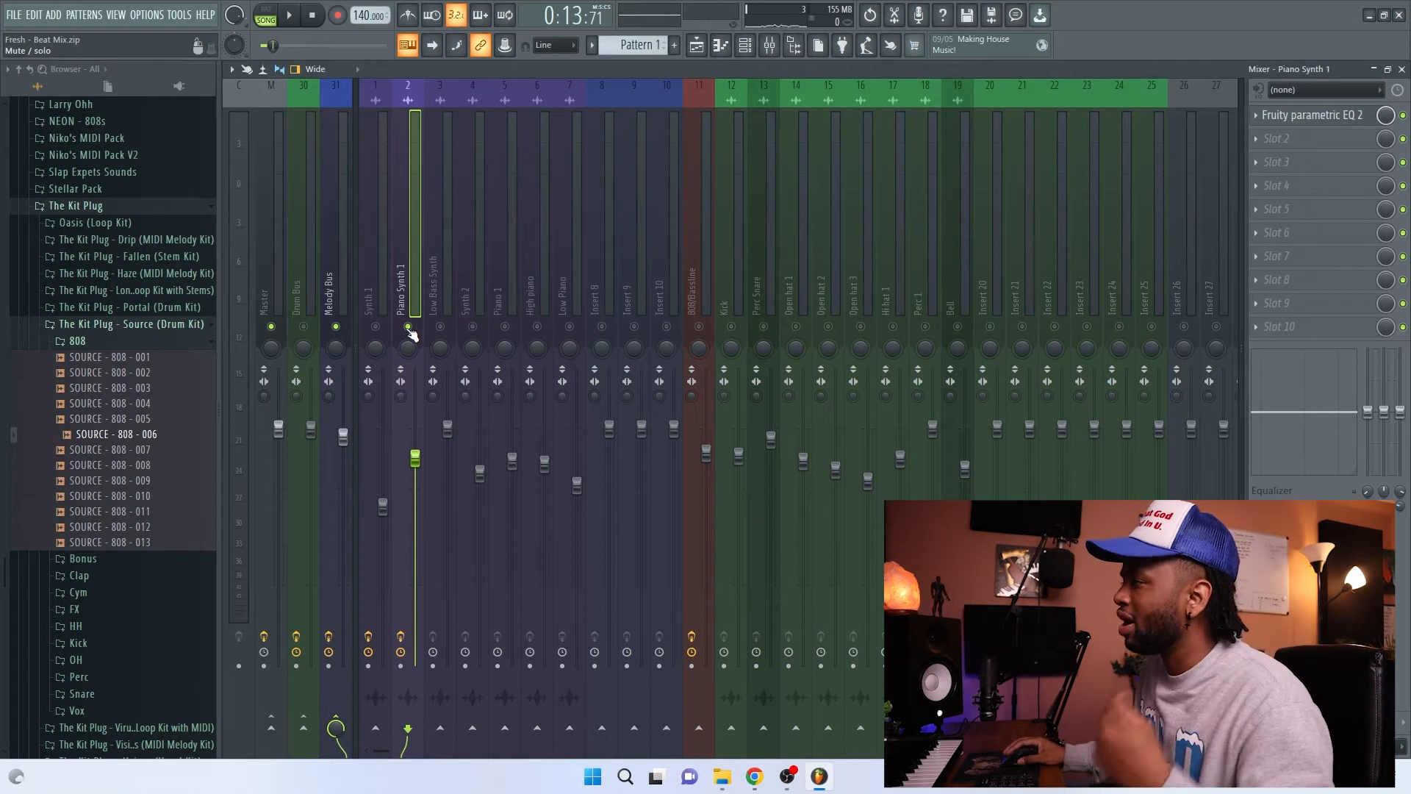
Step: Sweep Piano Synth 1's EQ low cut from about 137 Hz to 420 Hz during playback, and settle it between those frequencies
left_click(1294, 115)
key("space")
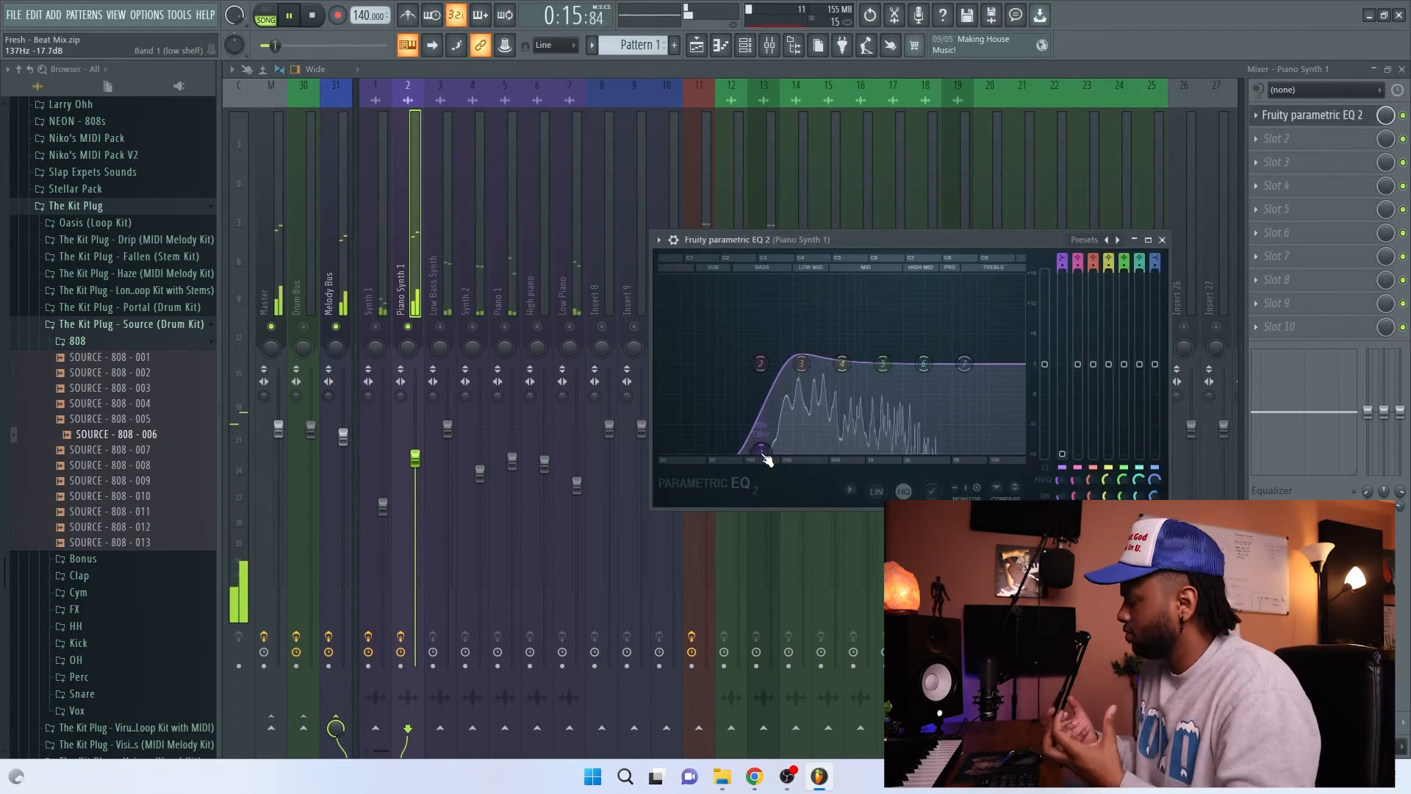
left_click_drag(765, 460, 827, 461)
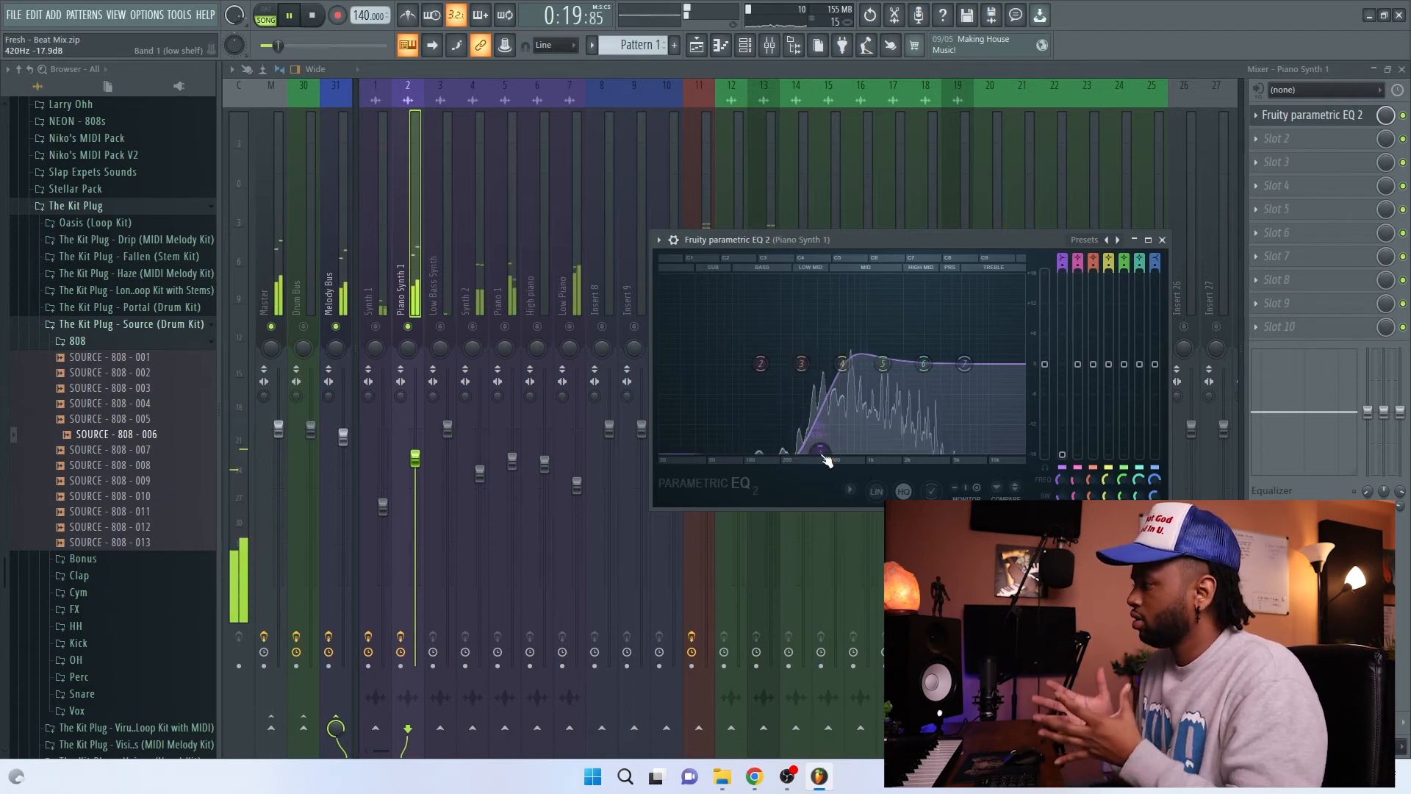
key("space")
left_click_drag(822, 454, 793, 451)
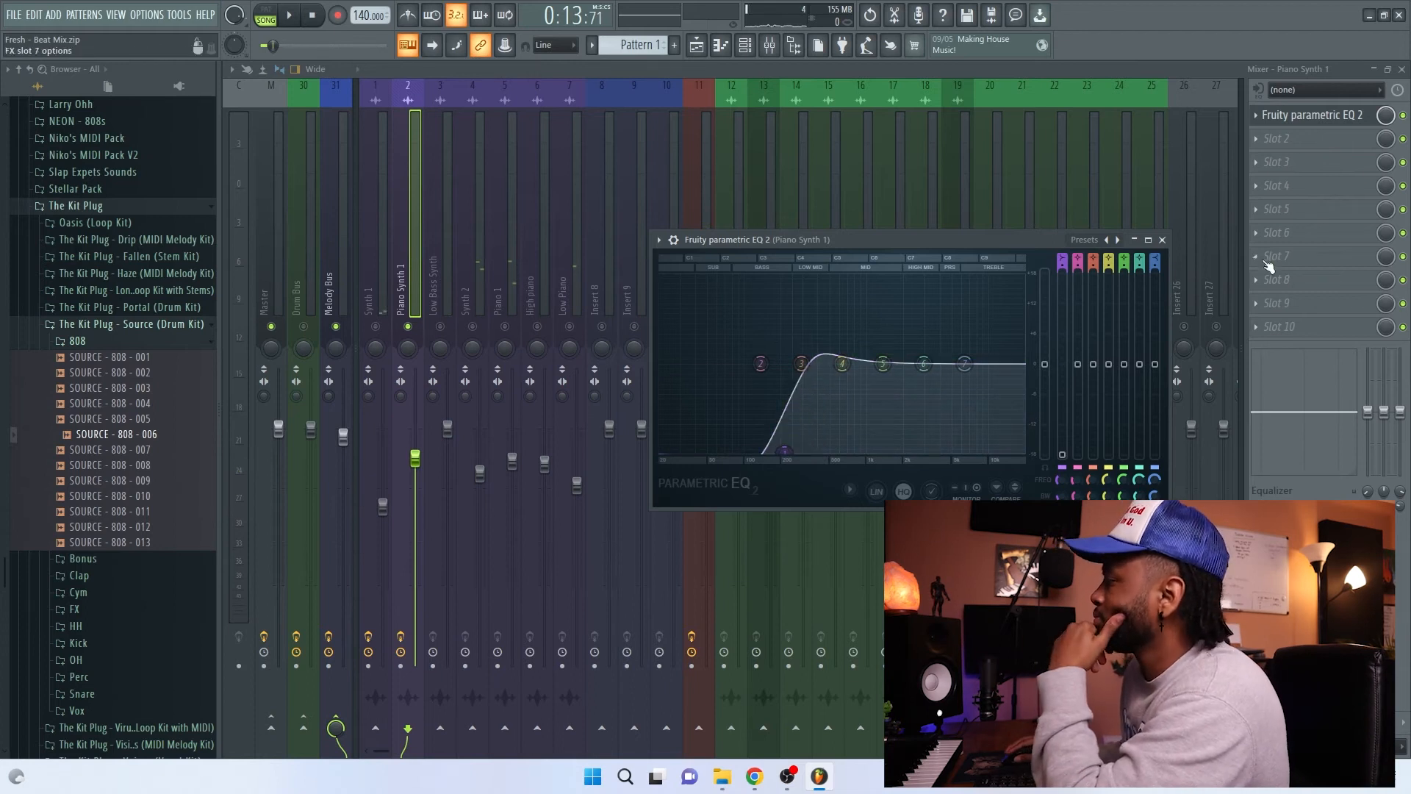
left_click(1162, 240)
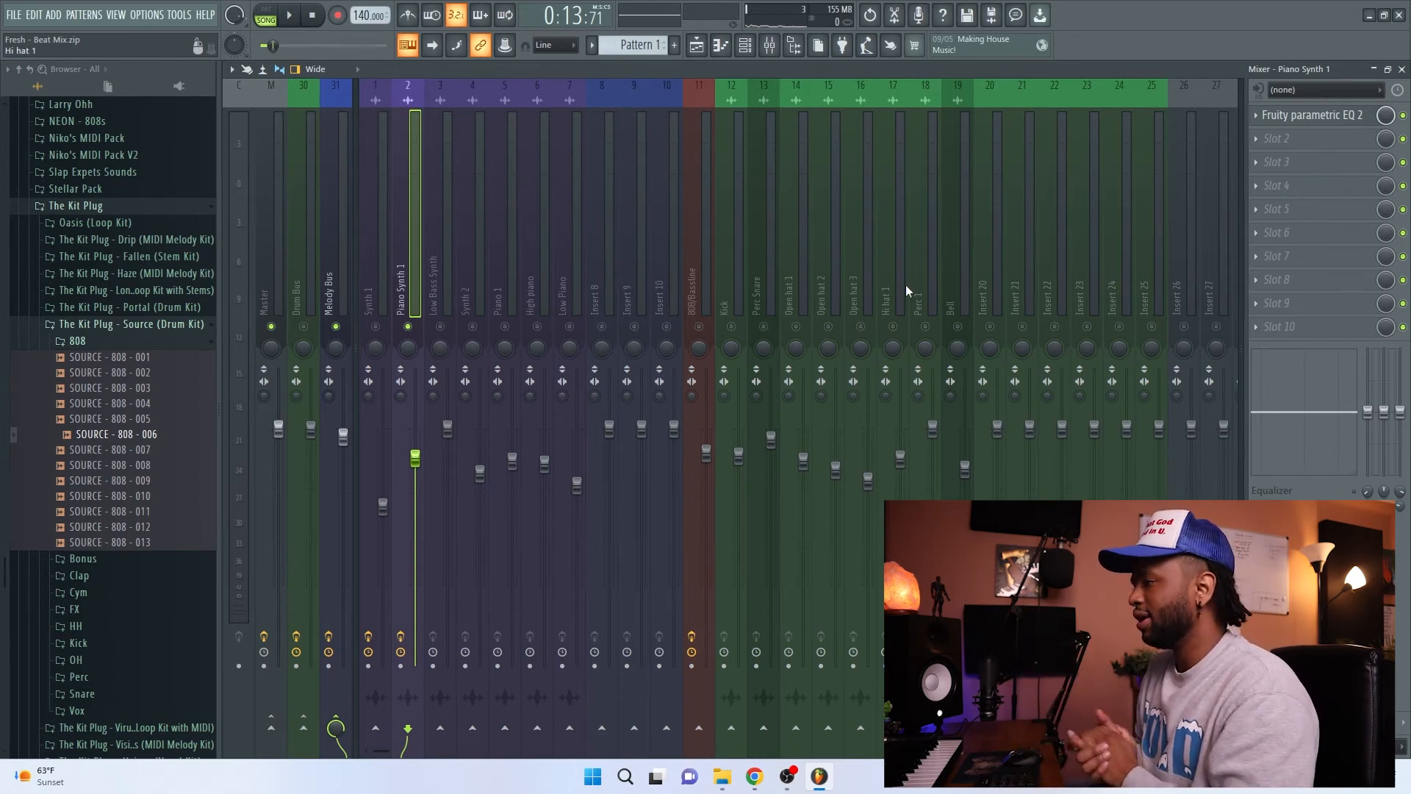
Step: Compare Piano Synth 1 soloed and within the full mix by toggling its solo during playback
key("space")
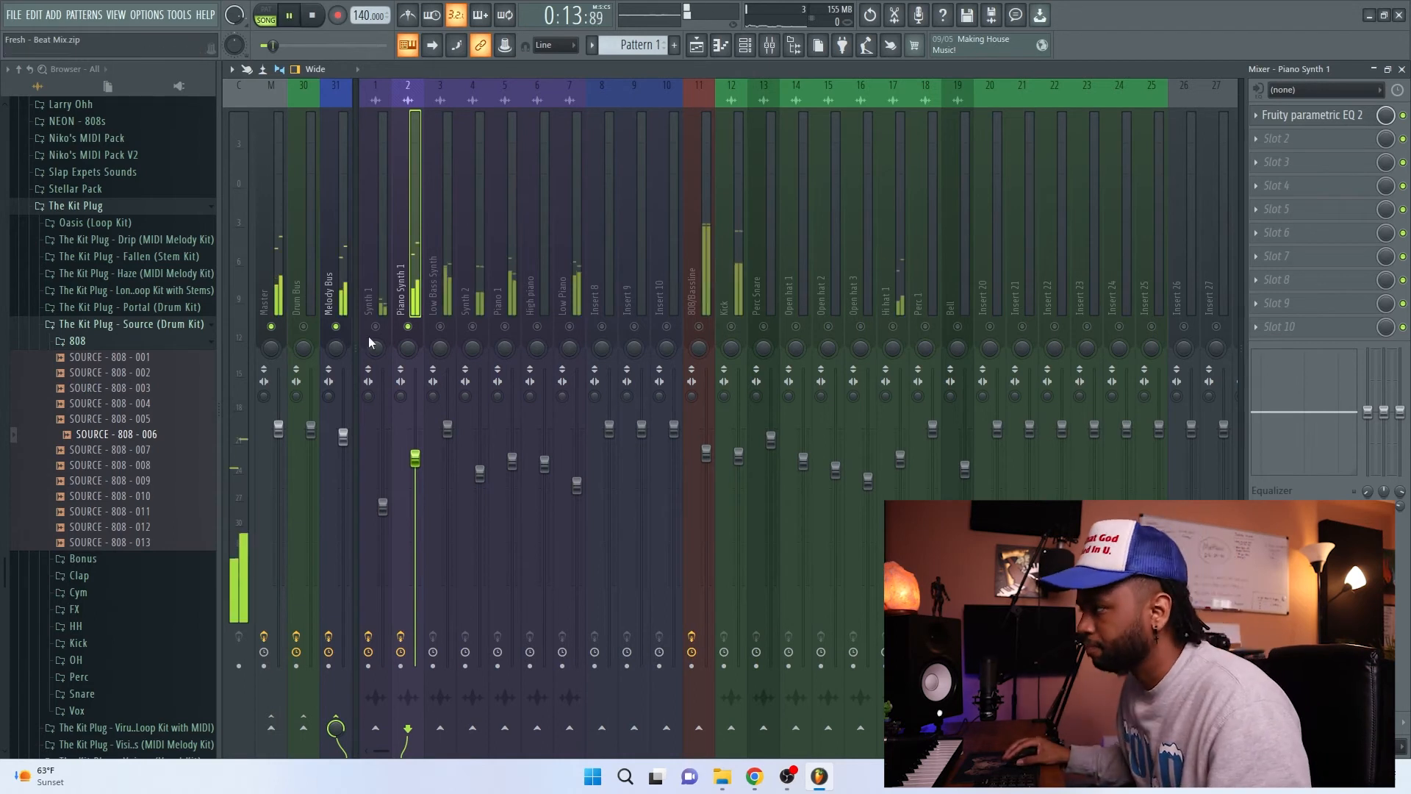
right_click(409, 334)
key("space")
right_click(409, 335)
right_click(408, 333)
key("space")
Step: Solo and select Low Bass Synth, and play the song from bar 1 with the mixer showing
right_click(440, 326)
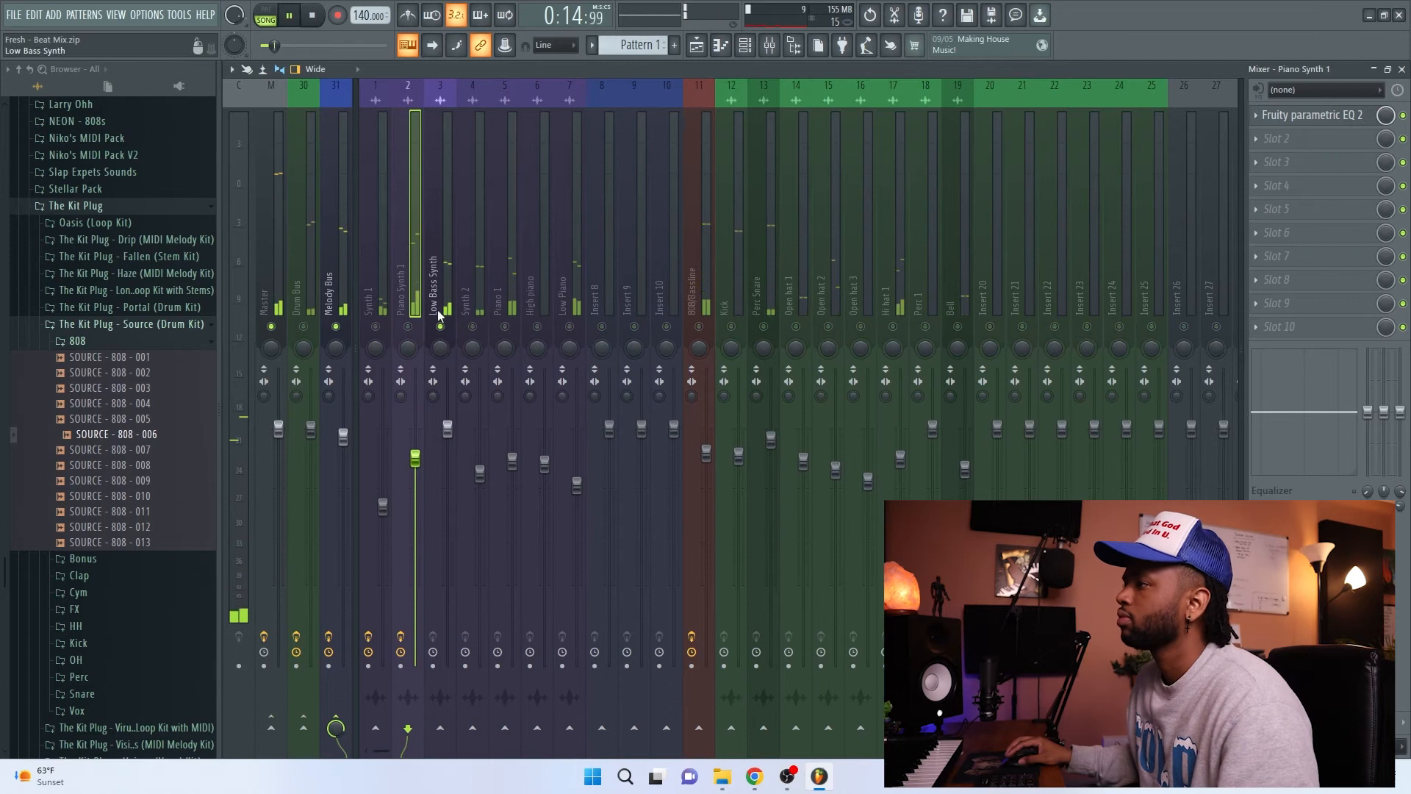
left_click(437, 282)
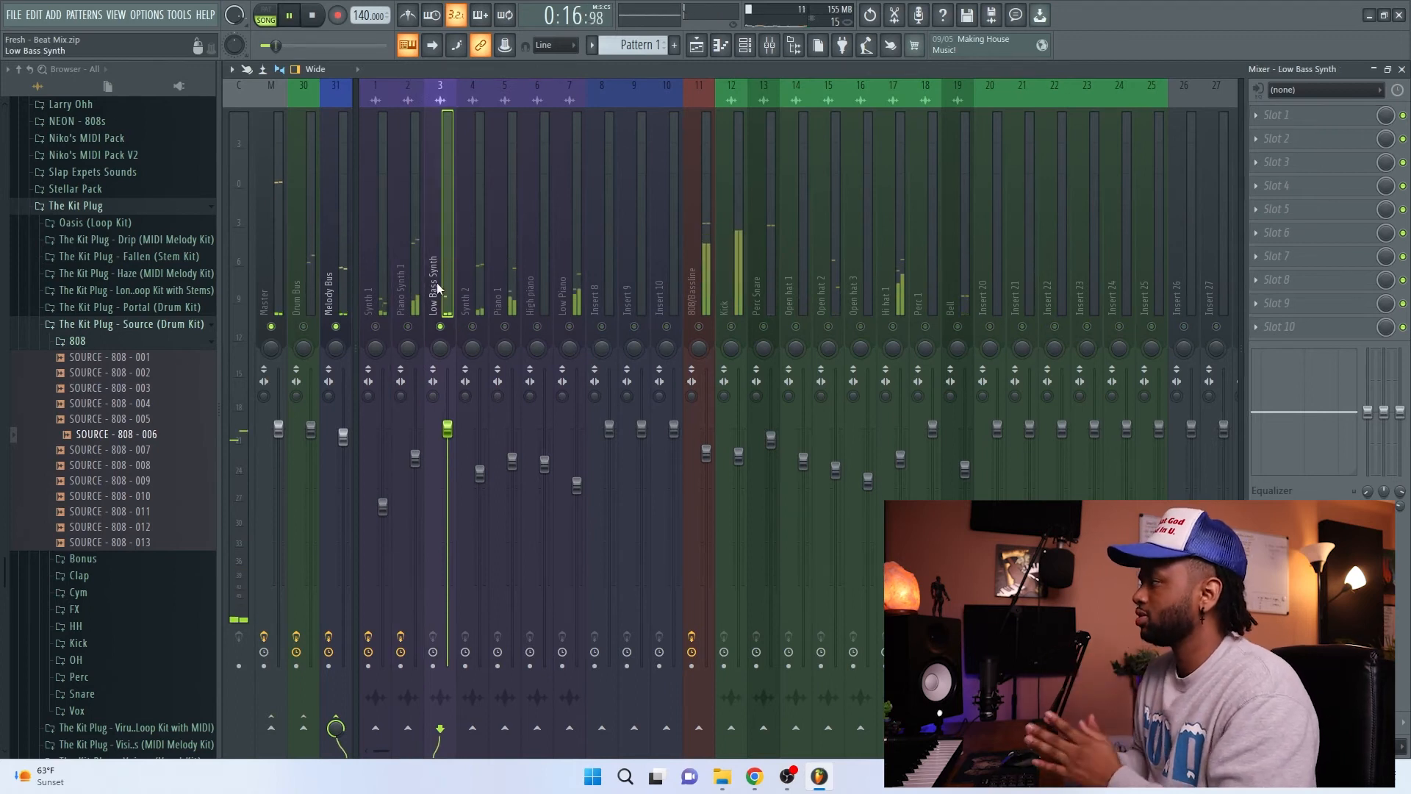
key("space")
key("space")
key("F5")
key("space")
left_click_drag(461, 110, 280, 100)
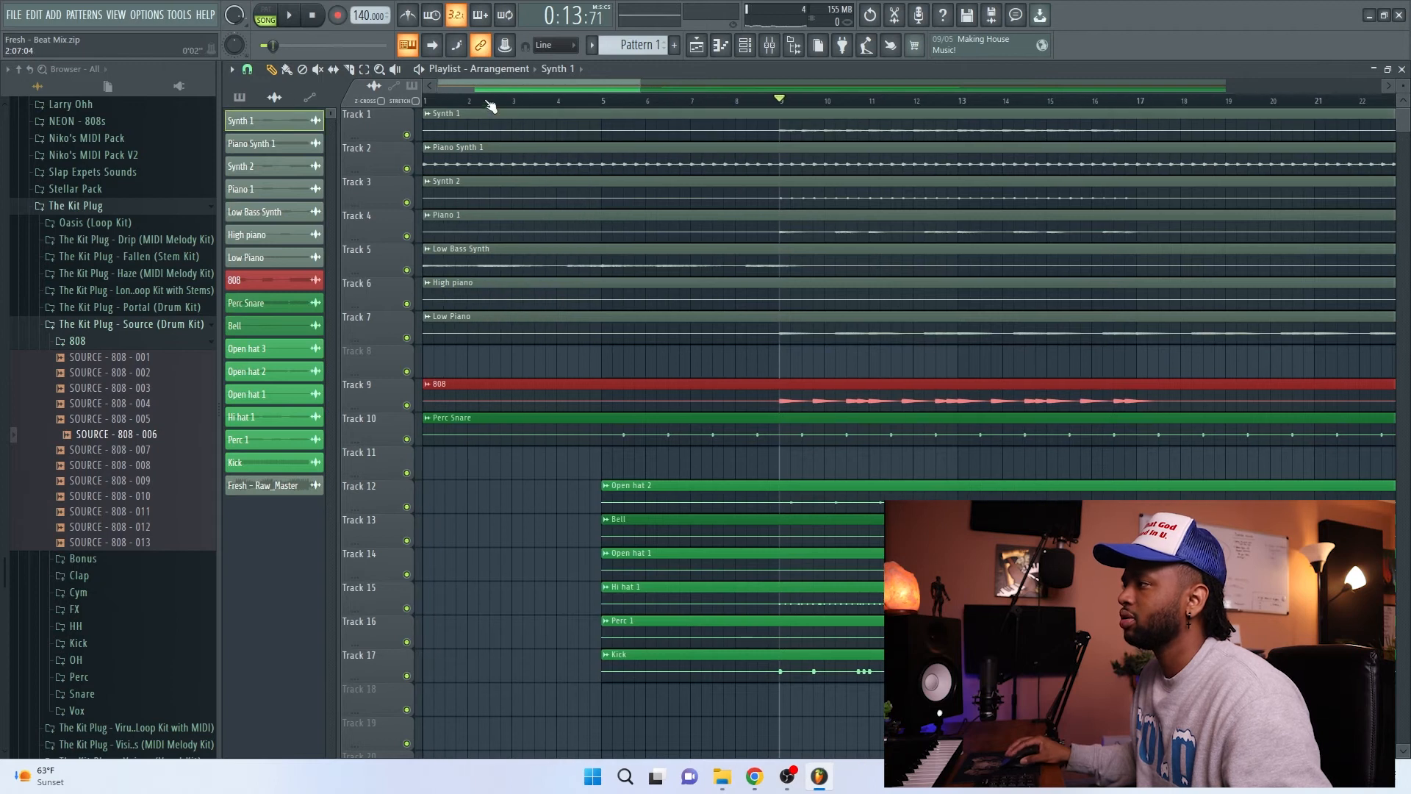
left_click(427, 101)
key("space")
left_click(770, 46)
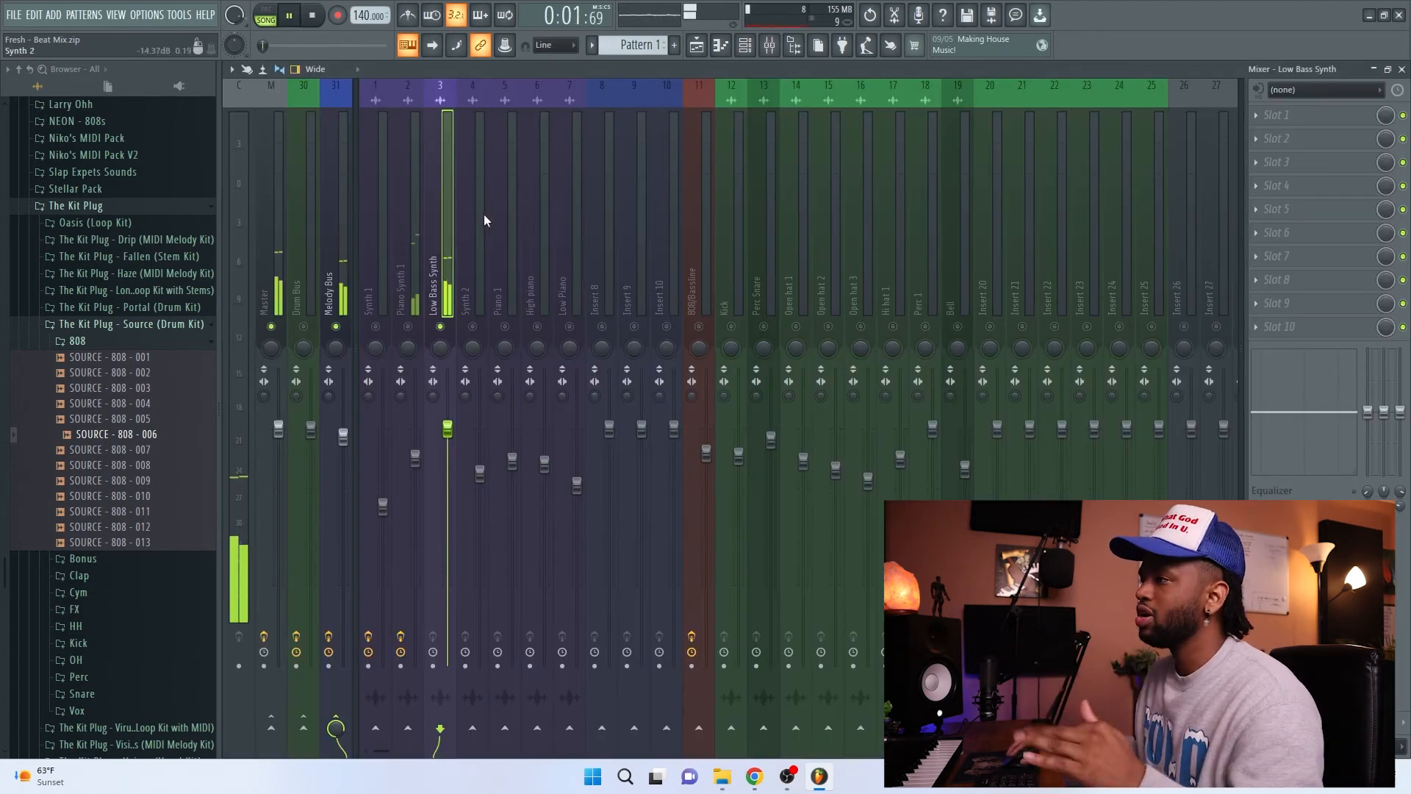
Step: Add Fruity parametric EQ 2 to Low Bass Synth, cut its highs with band 7 just below 1.2 kHz at -18 dB, and unsolo the track
left_click(1279, 115)
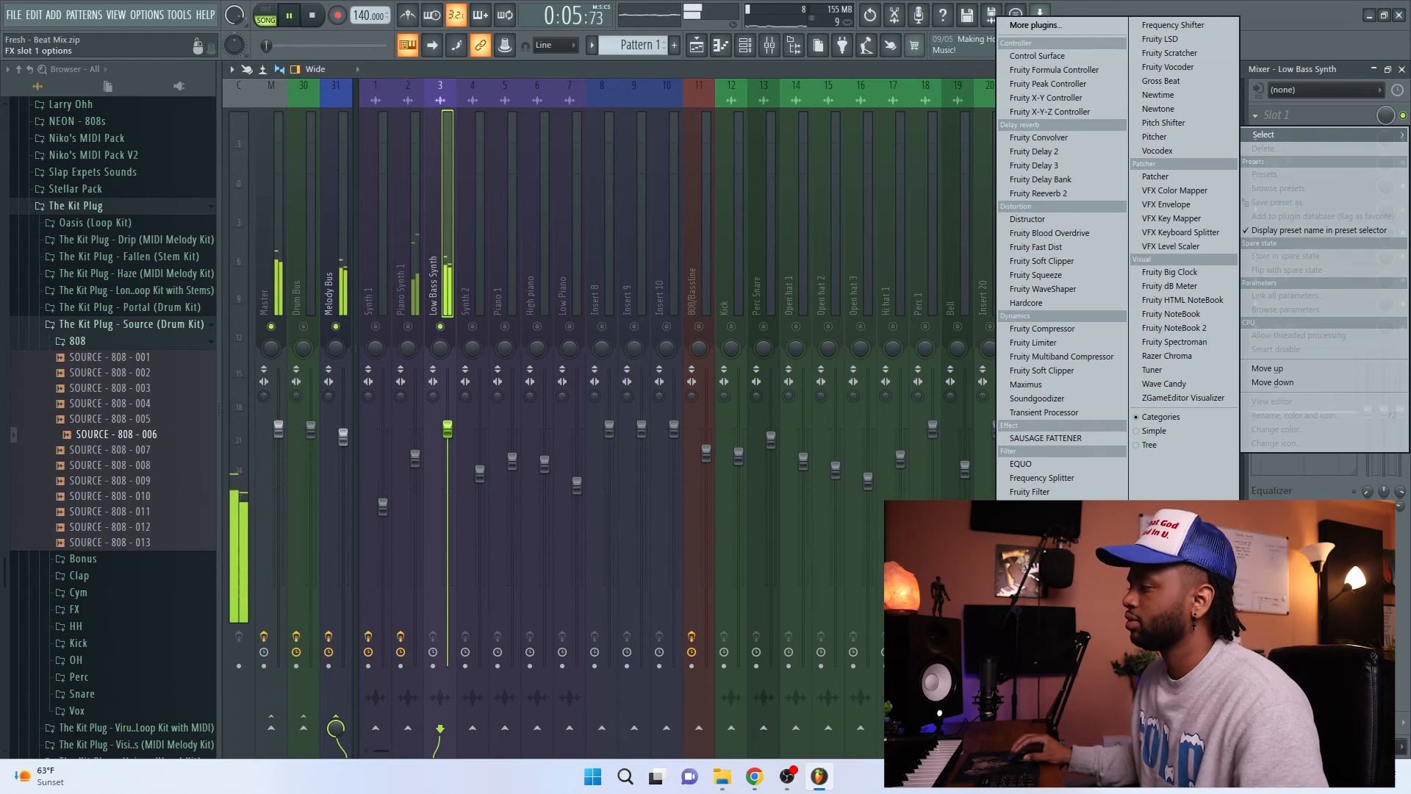
left_click(1052, 547)
left_click_drag(1048, 331, 1041, 418)
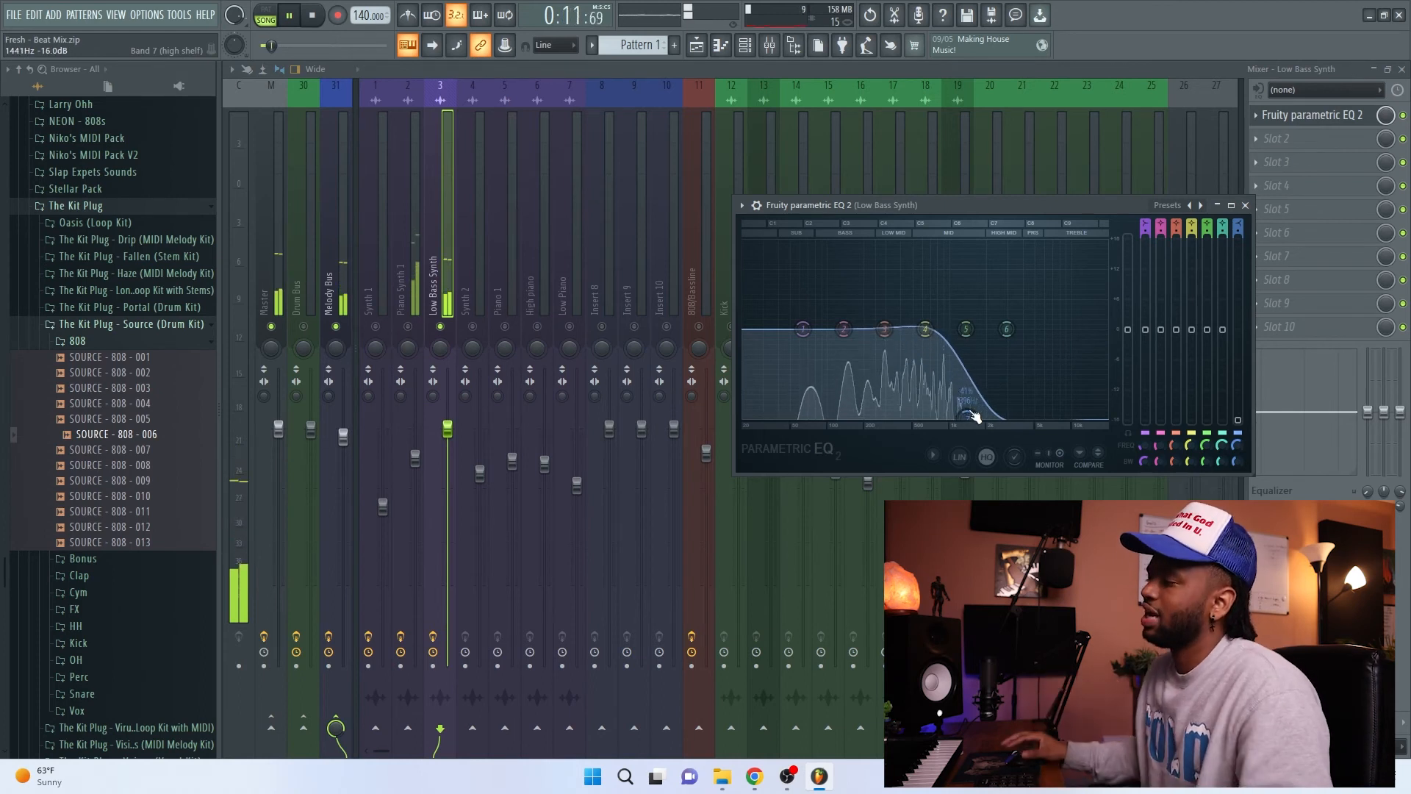
left_click_drag(963, 418, 968, 417)
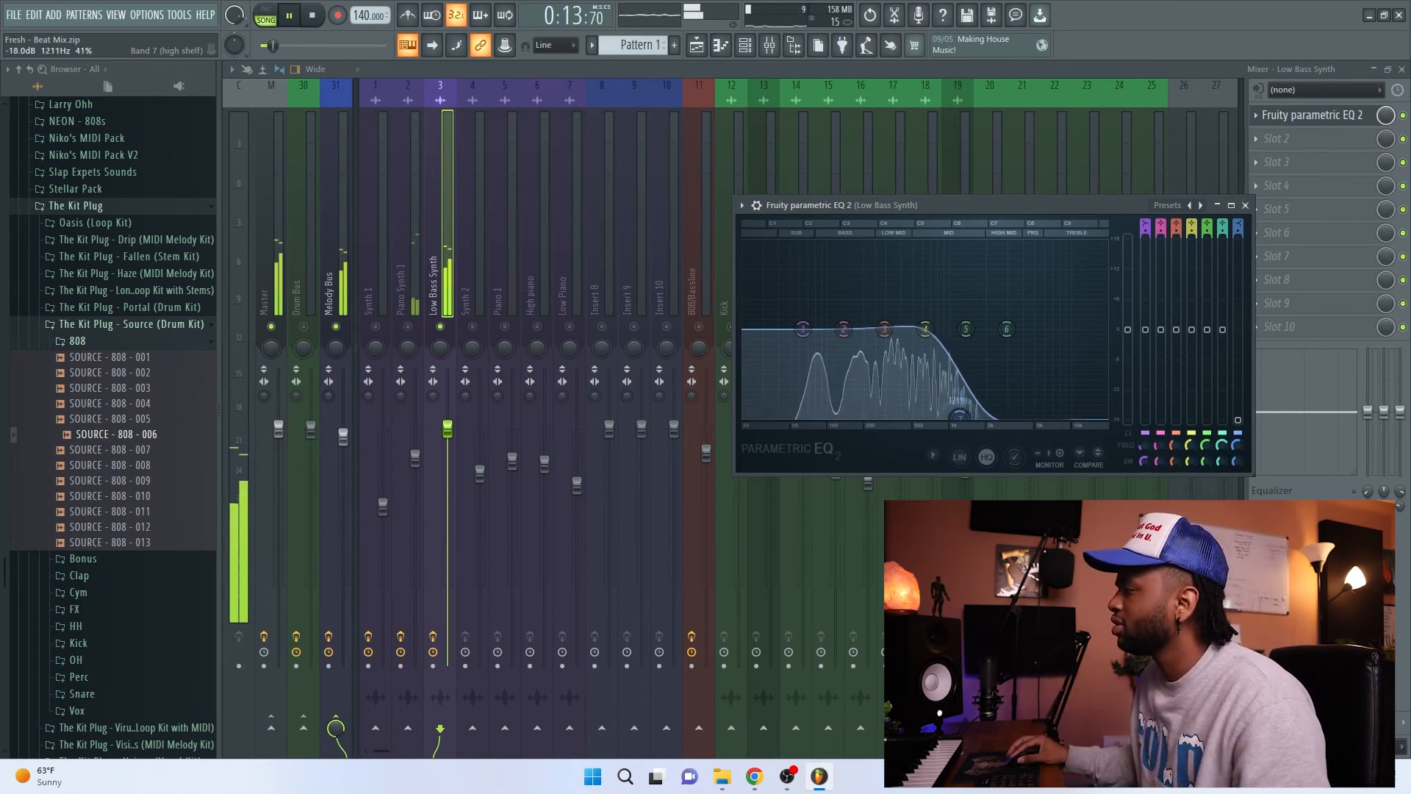
left_click_drag(957, 417, 953, 416)
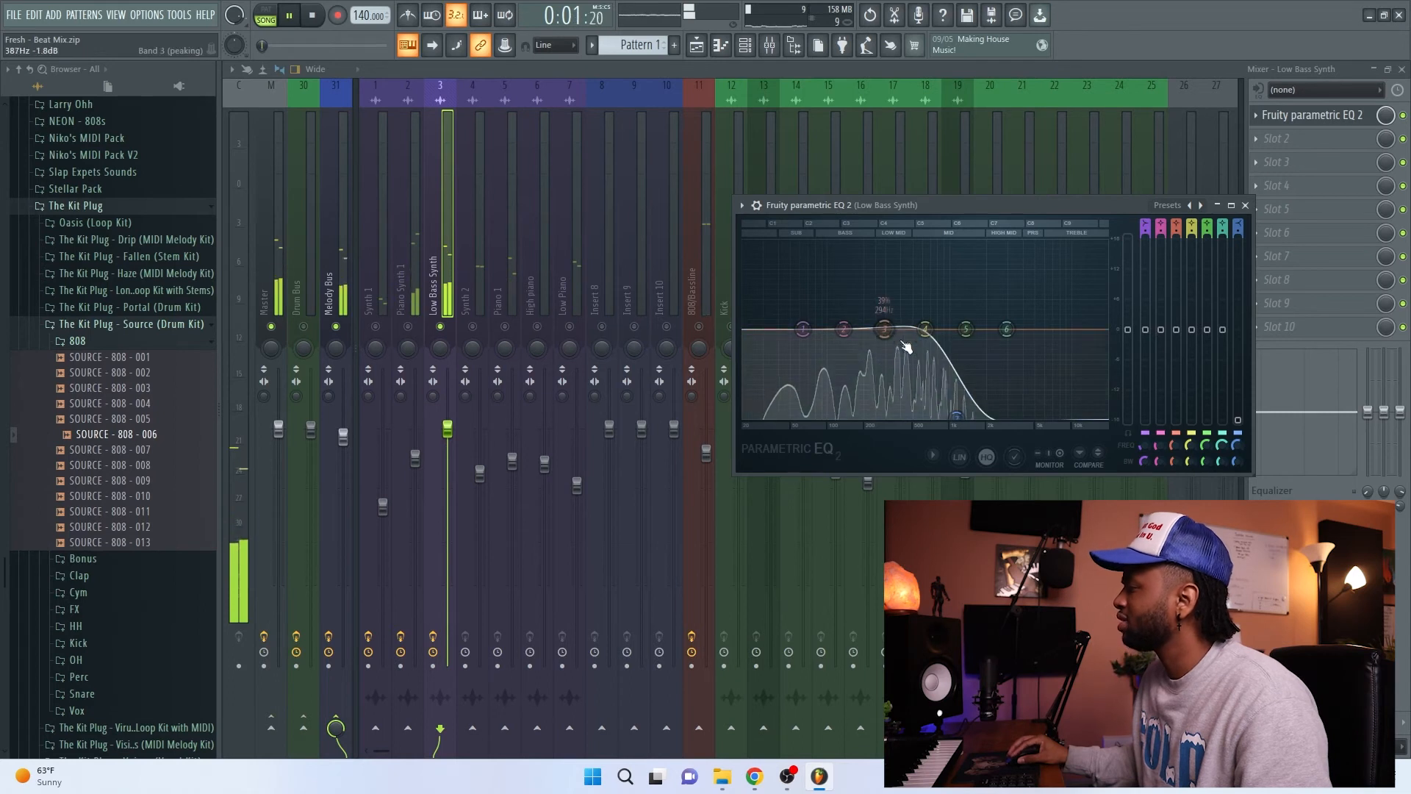
left_click(1246, 206)
key("space")
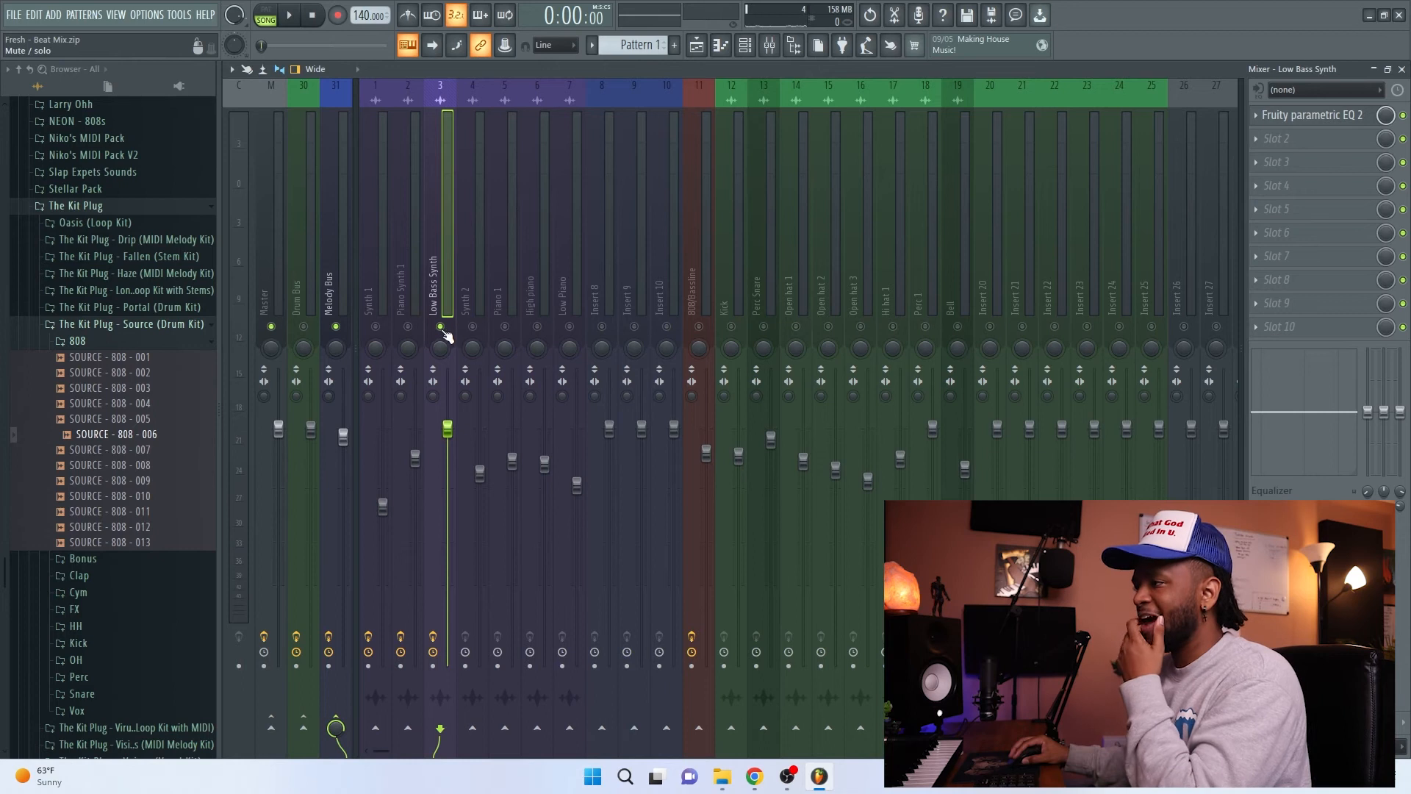
right_click(441, 326)
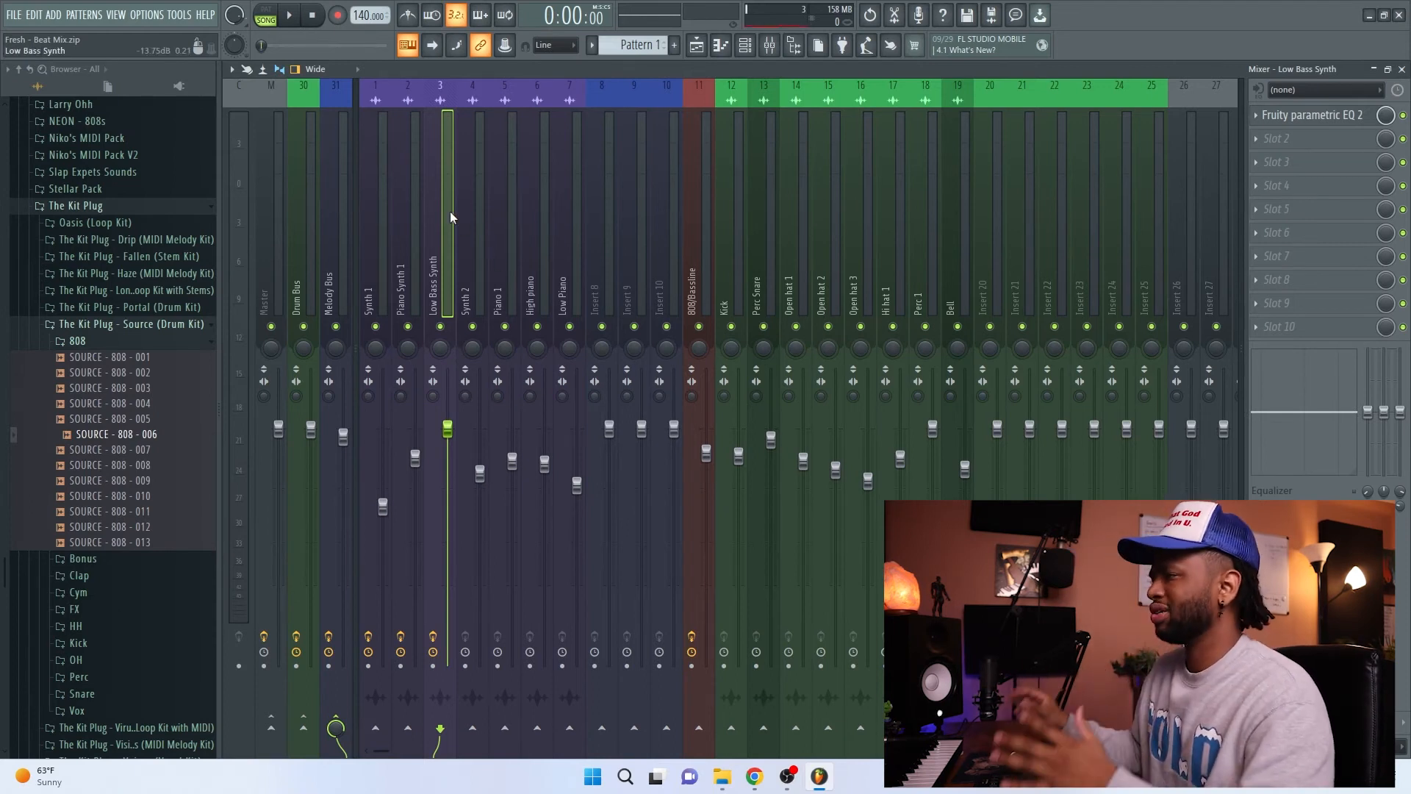
Step: Select and solo Synth 2, and audition the song from bar 9
left_click(470, 279)
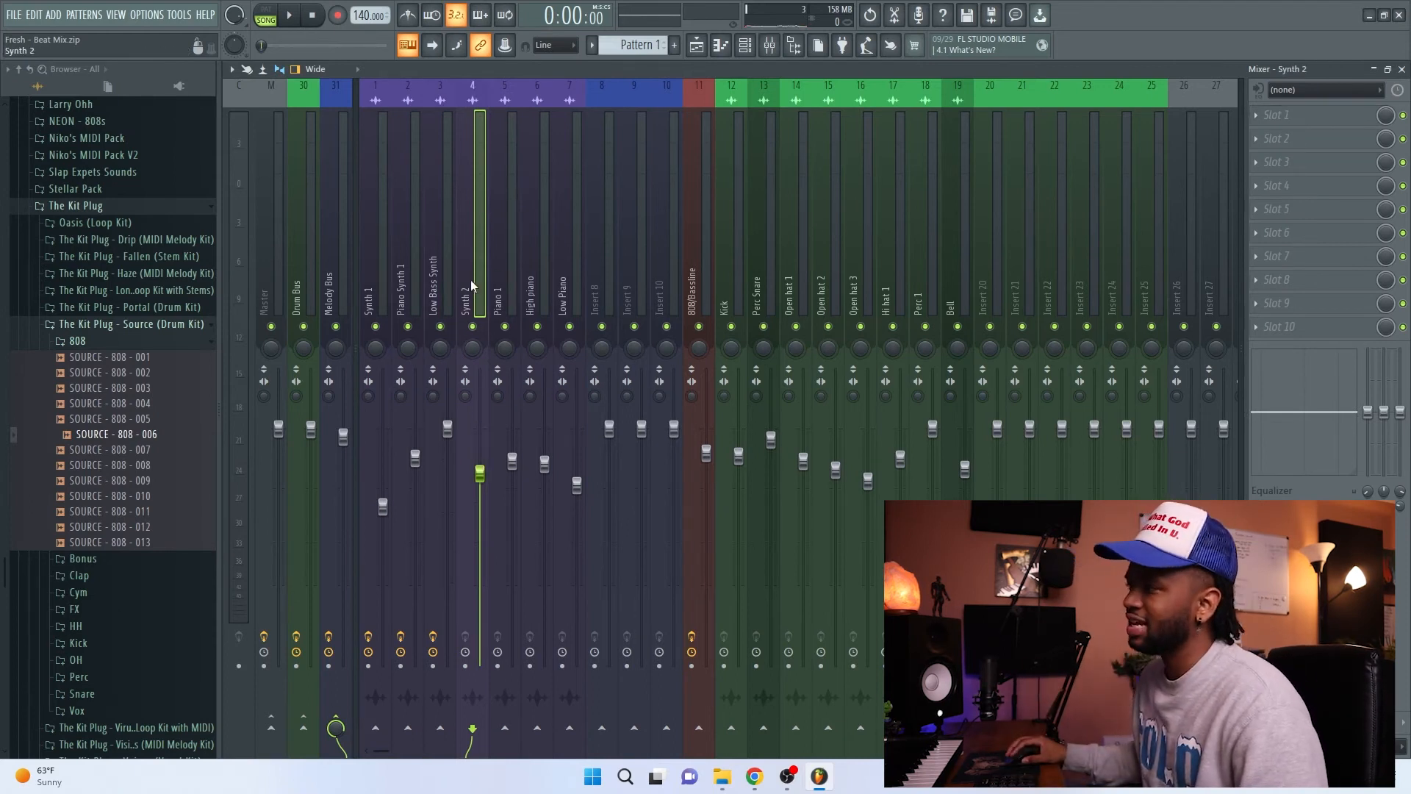
right_click(473, 327)
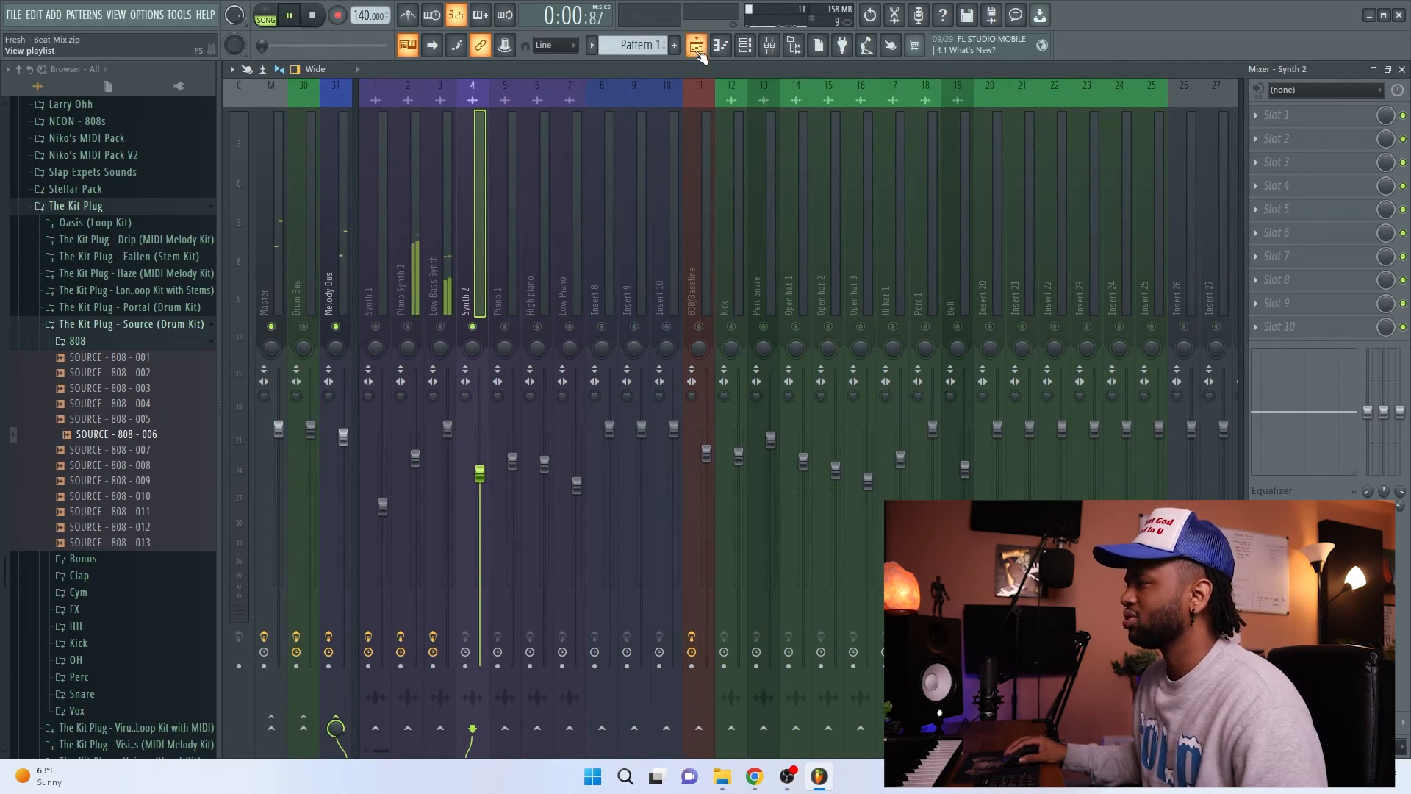
left_click(696, 45)
left_click(651, 101)
key("space")
key("F9")
right_click(485, 311)
left_click(485, 312)
key("space")
Step: Load Fruity parametric EQ 2 on Synth 2, and shape an initial low cut with band 1 and a gentle high-end reduction with band 7
left_click(1317, 118)
mouse_move(1298, 136)
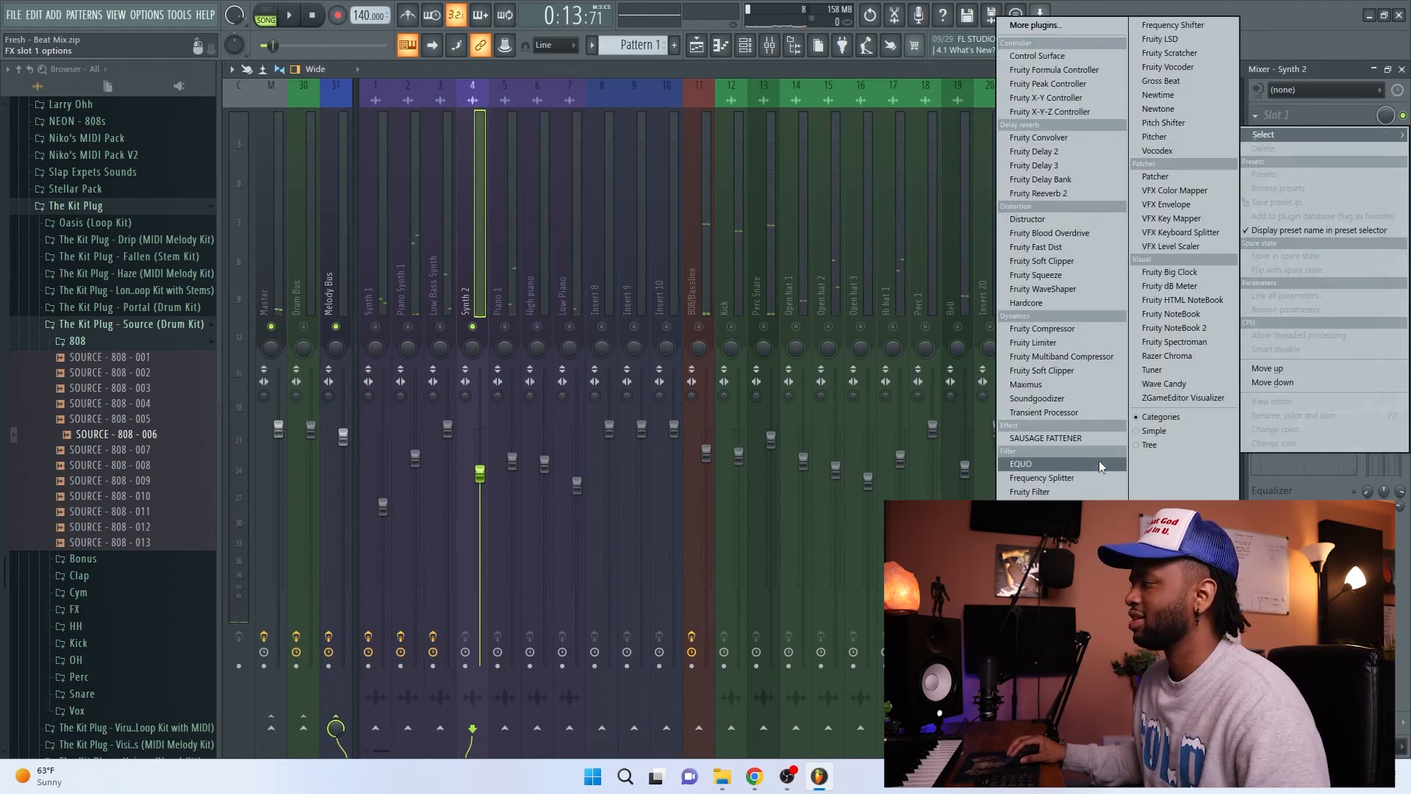
left_click(1058, 556)
left_click_drag(543, 261, 496, 352)
left_click_drag(298, 261, 272, 350)
left_click_drag(497, 350, 598, 287)
Step: Raise Synth 2's band 1 low cut past 363 Hz at -18 dB during playback, and deepen the band 7 high-end reduction
key("space")
left_click_drag(272, 350, 377, 346)
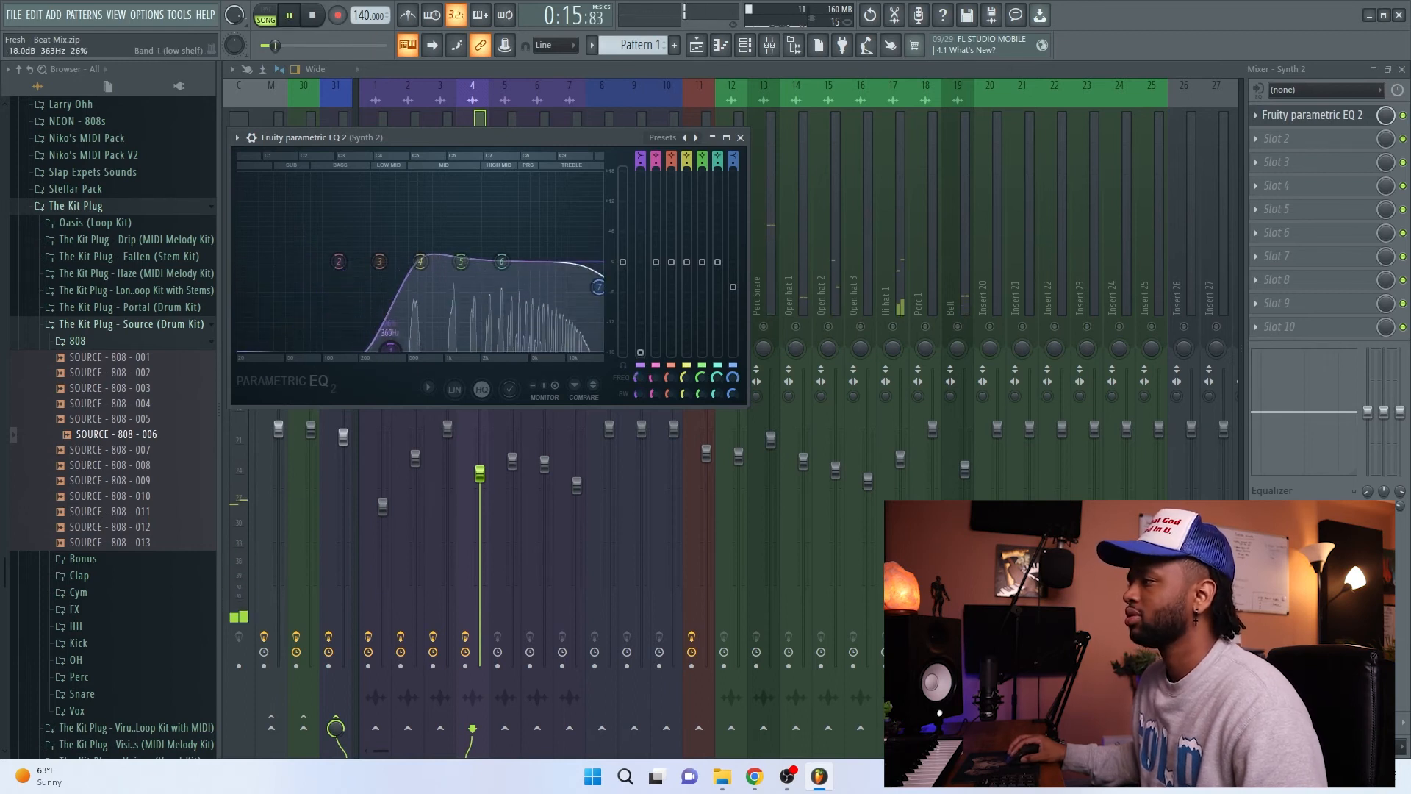
right_click(625, 271)
left_click(641, 274)
left_click_drag(393, 350, 415, 350)
left_click_drag(598, 287, 575, 307)
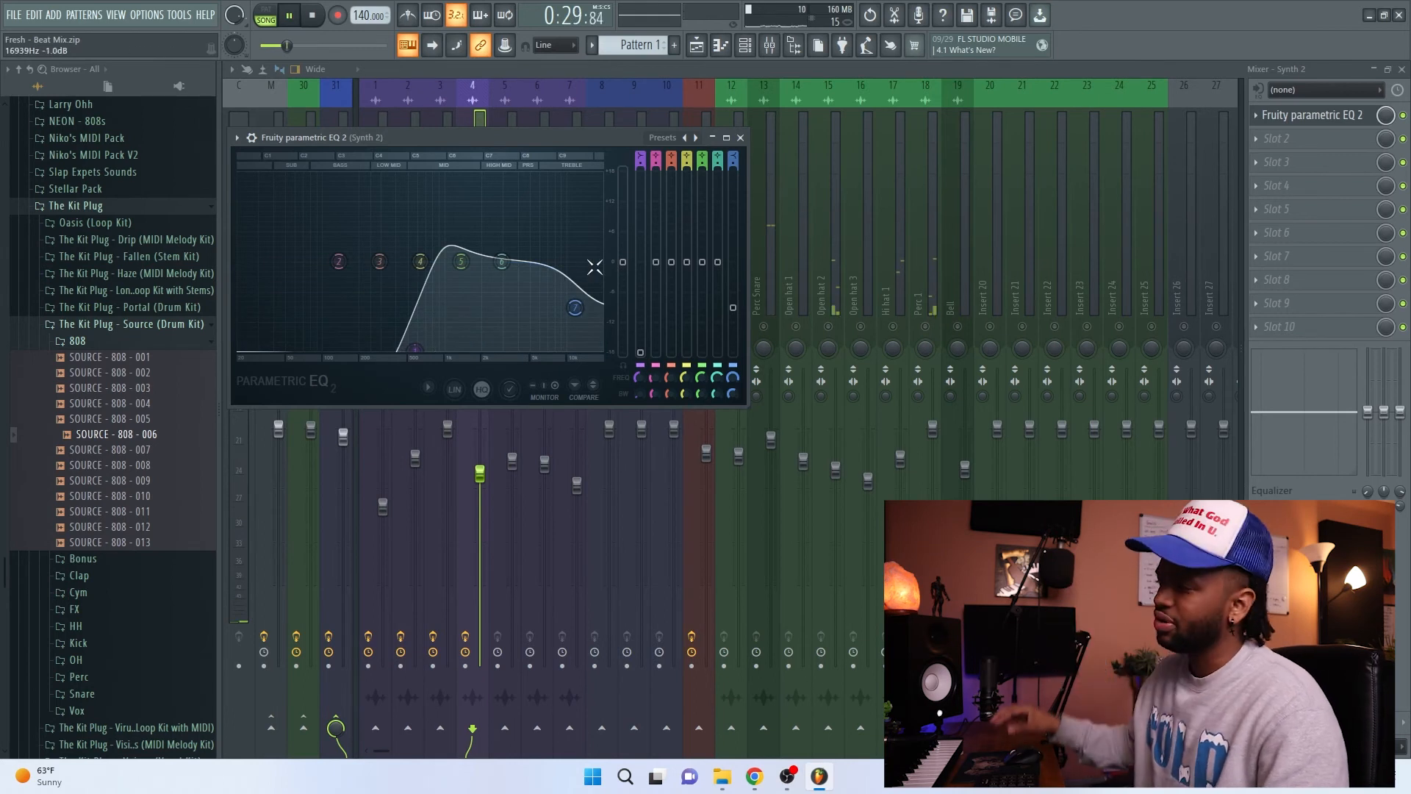
left_click(741, 137)
key("space")
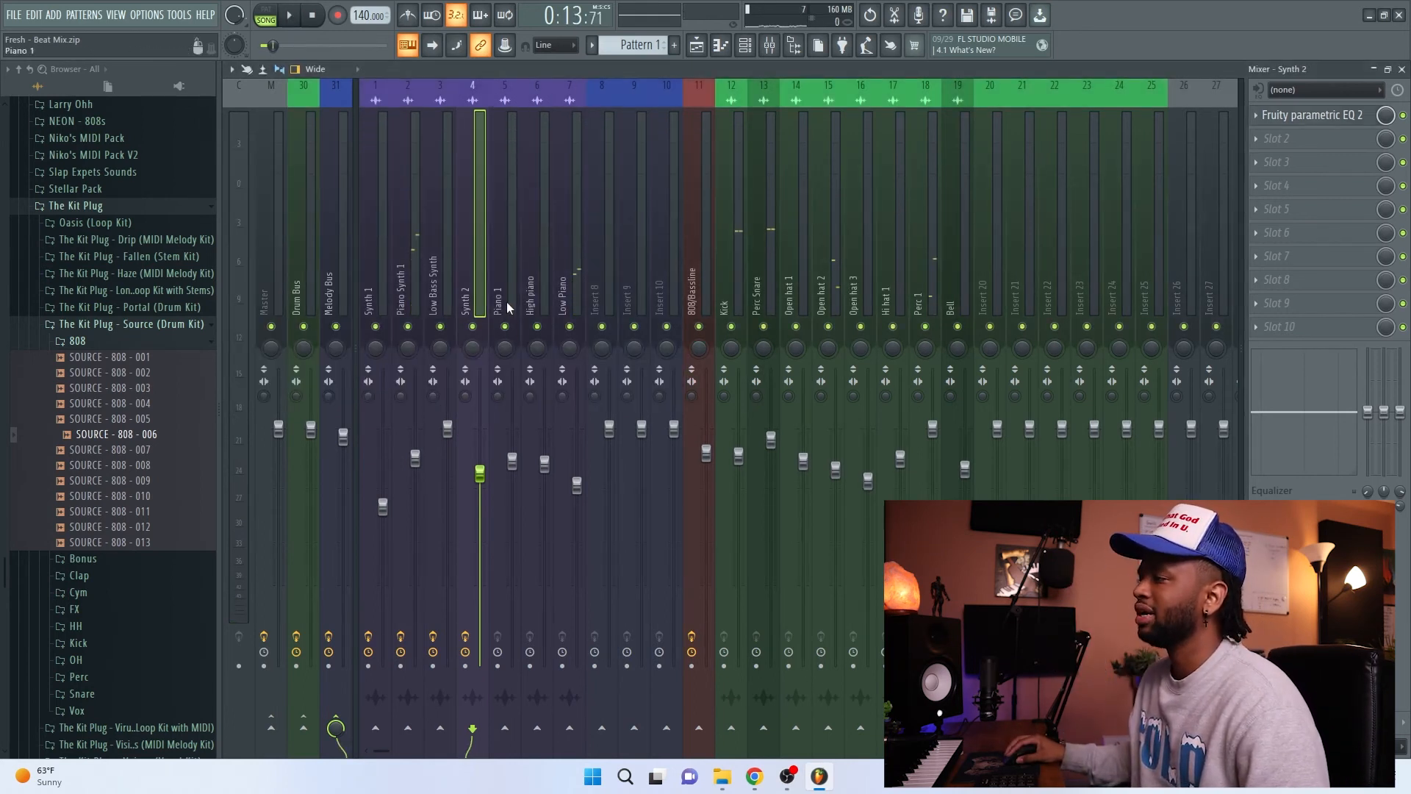
Step: Start playback, select Piano 1, and load Fruity parametric EQ 2 in its first effect slot
key("space")
left_click(506, 281)
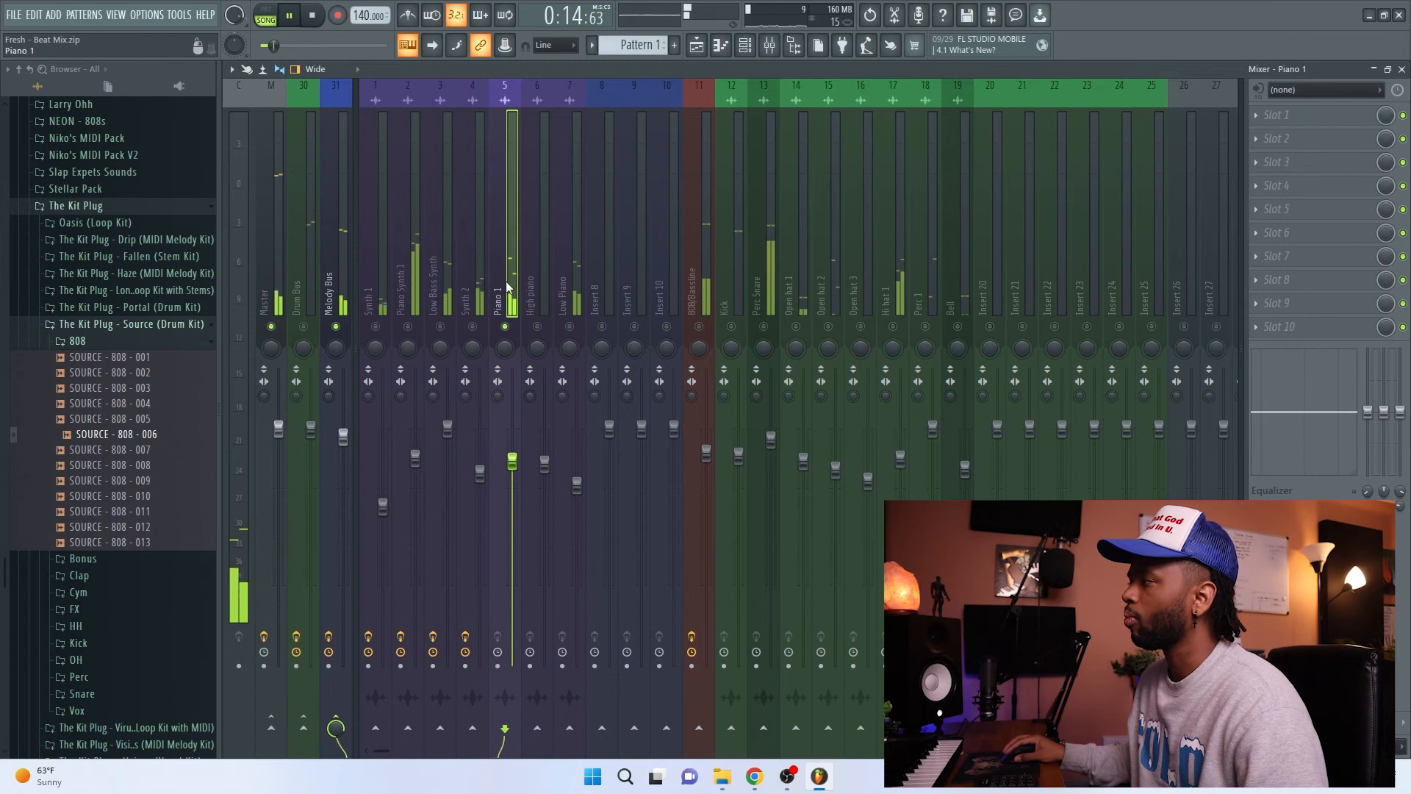
left_click(1332, 116)
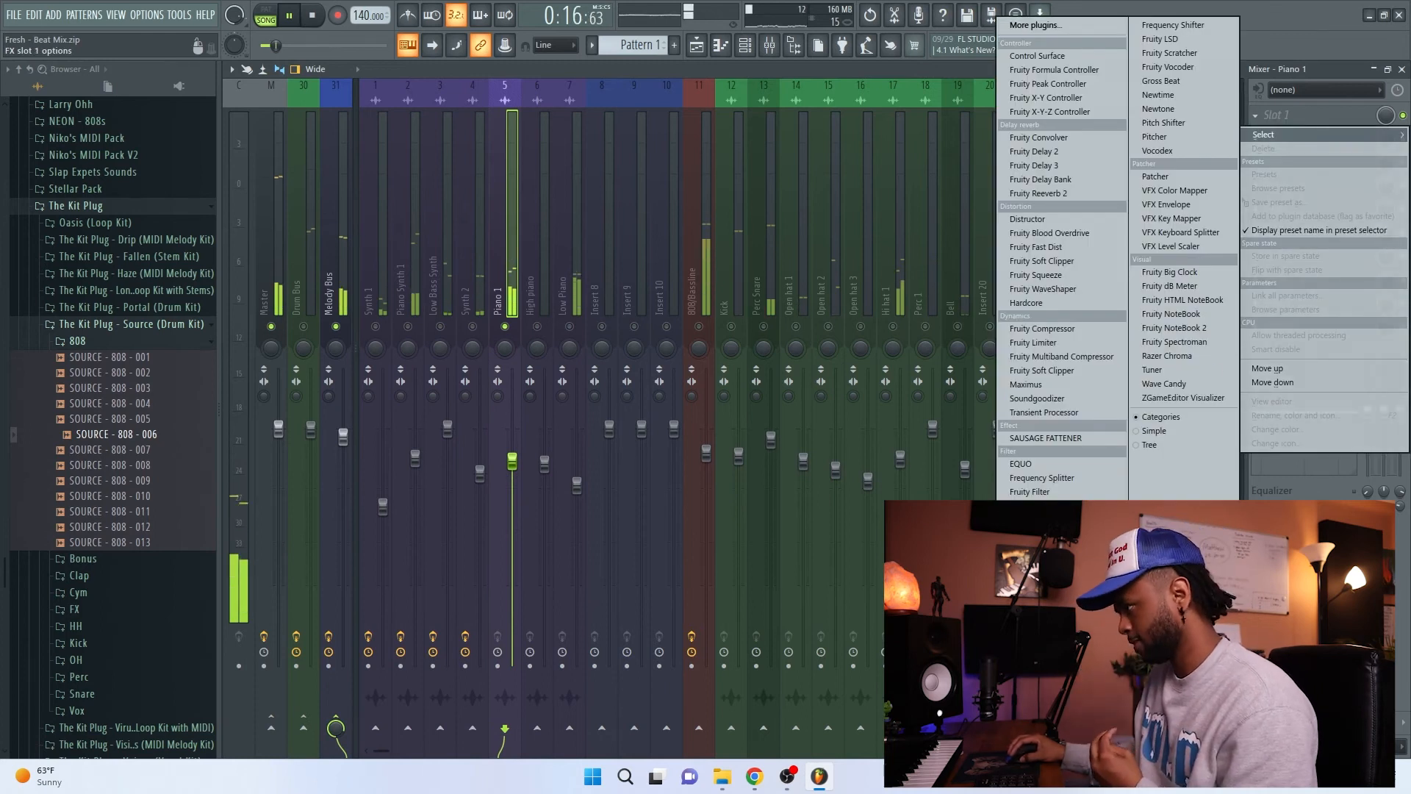
left_click(1051, 548)
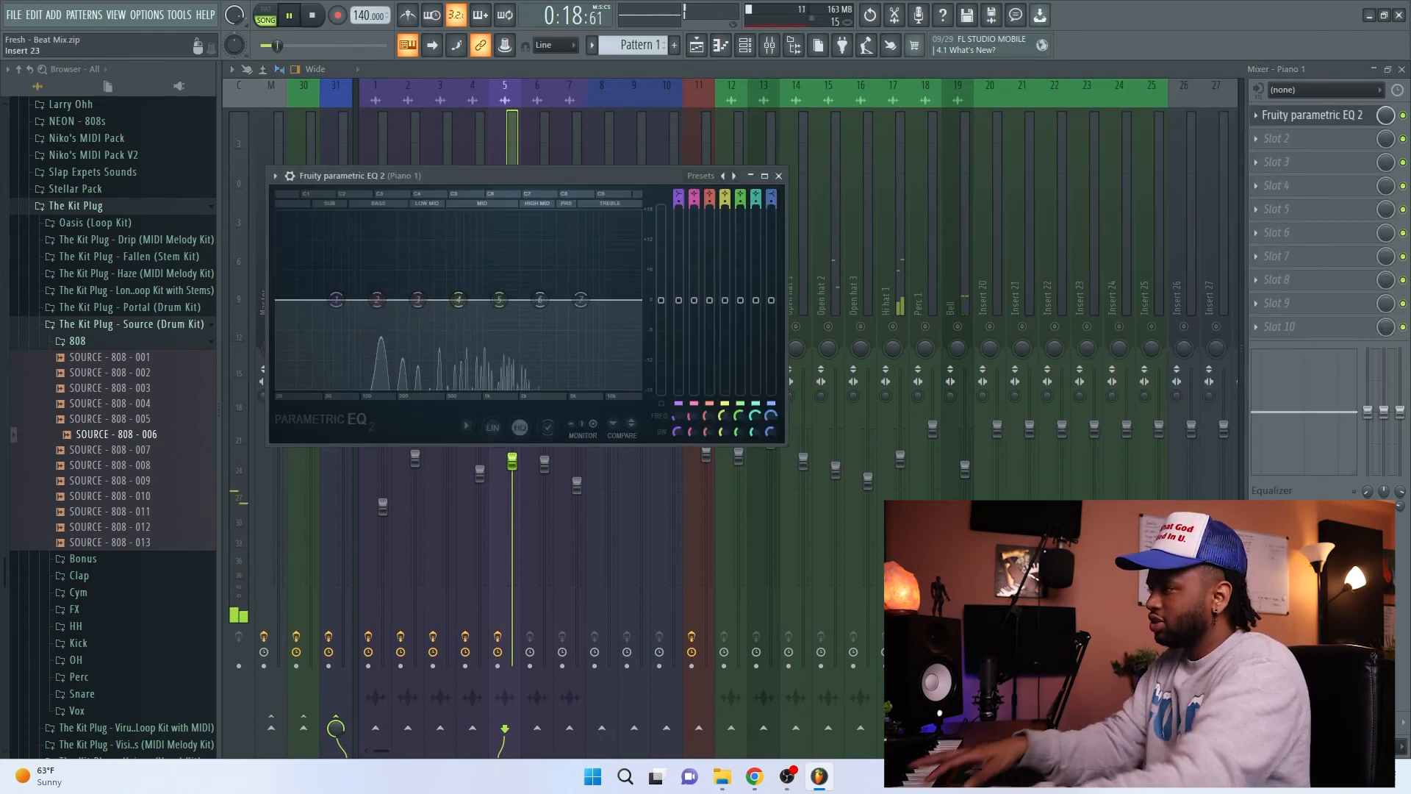
Step: Cut Piano 1's lows with band 1 just past 447 Hz at -18 dB, and close the EQ window
left_click_drag(329, 303, 439, 387)
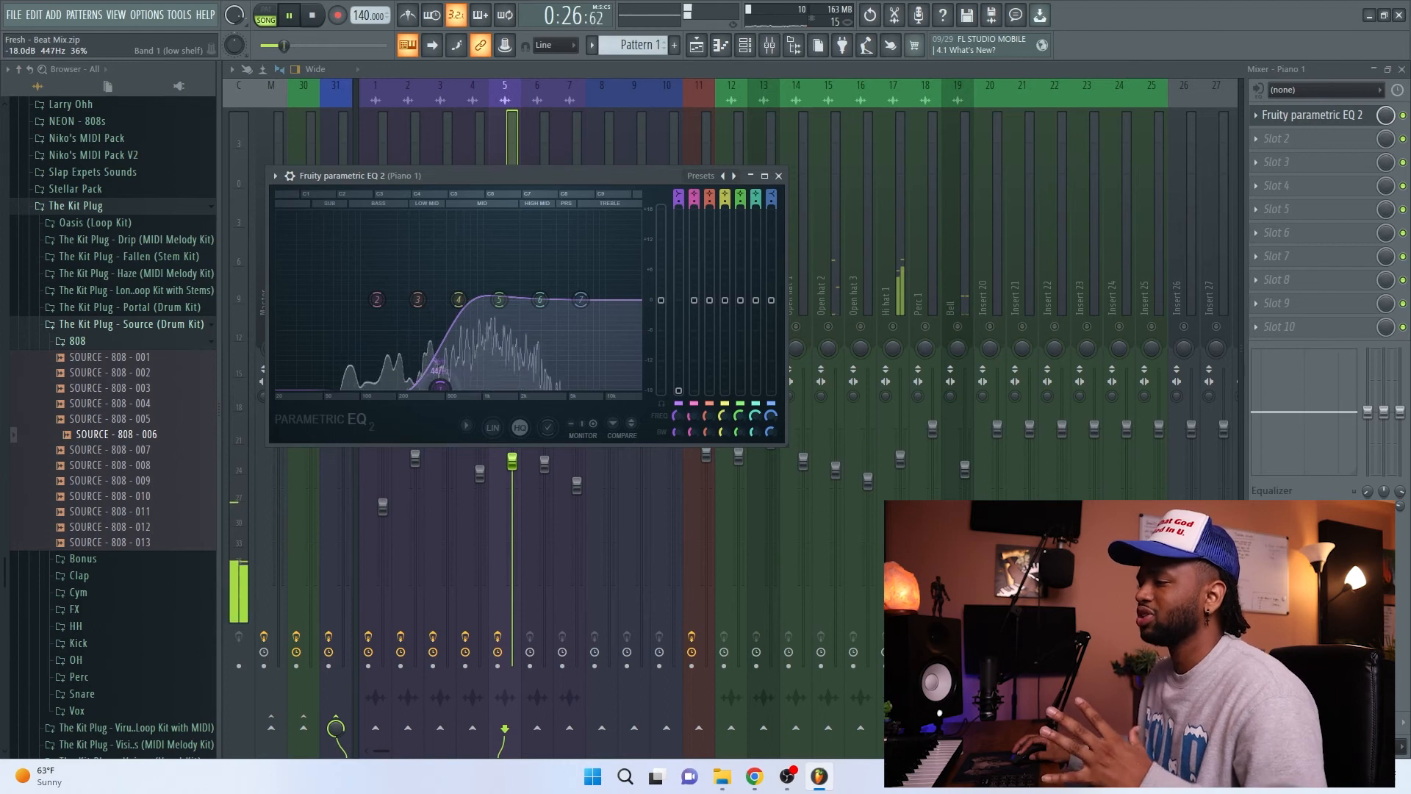
left_click_drag(440, 386, 446, 385)
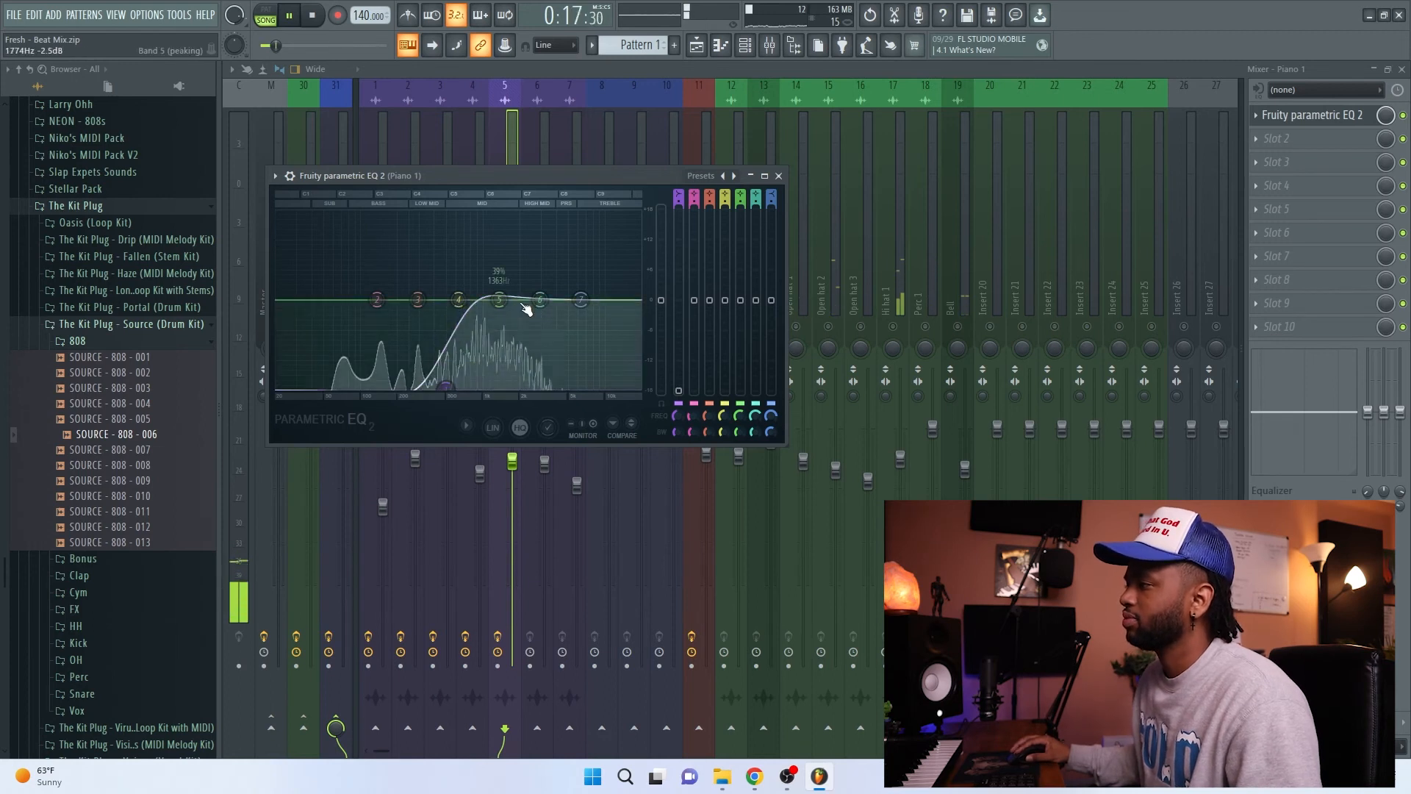
left_click_drag(544, 175, 873, 173)
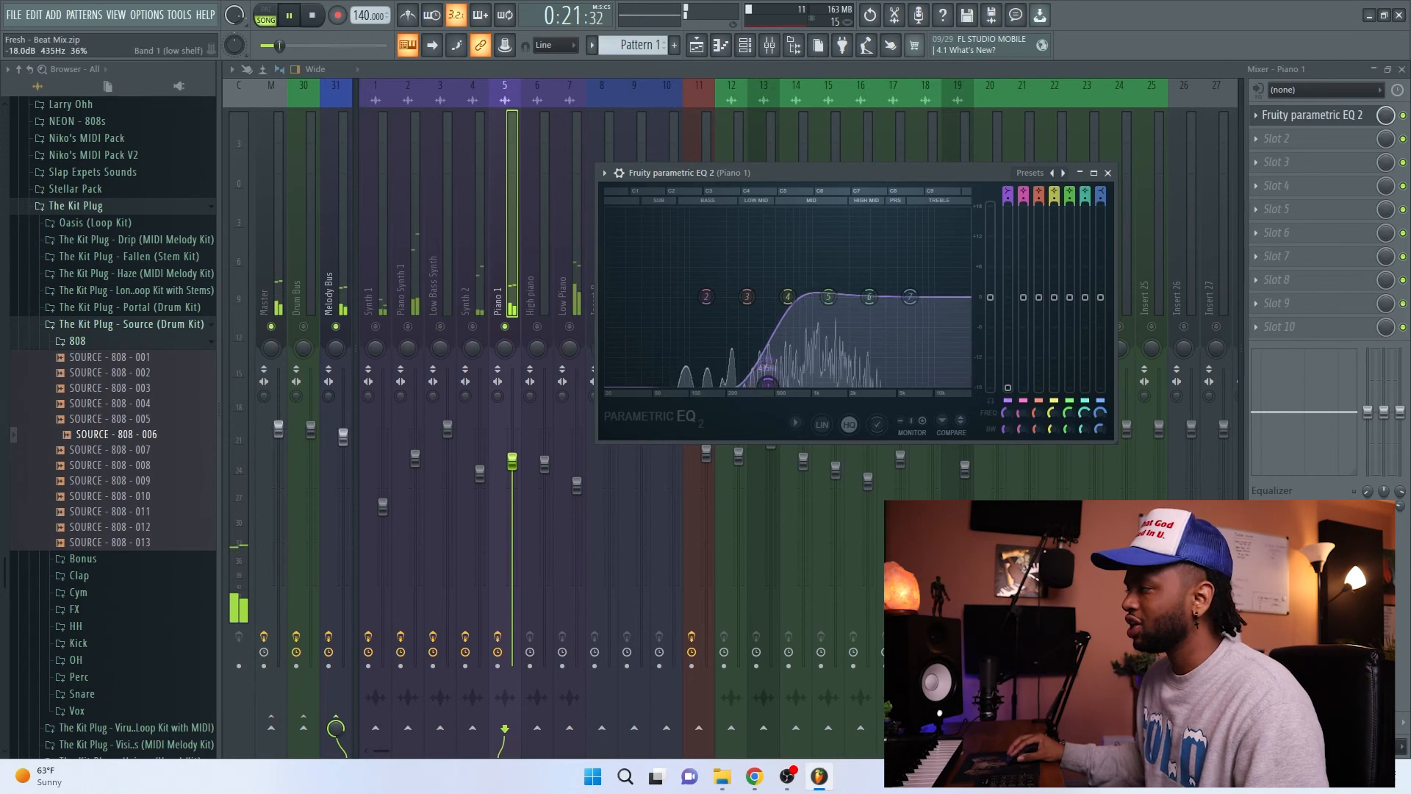
left_click(1107, 173)
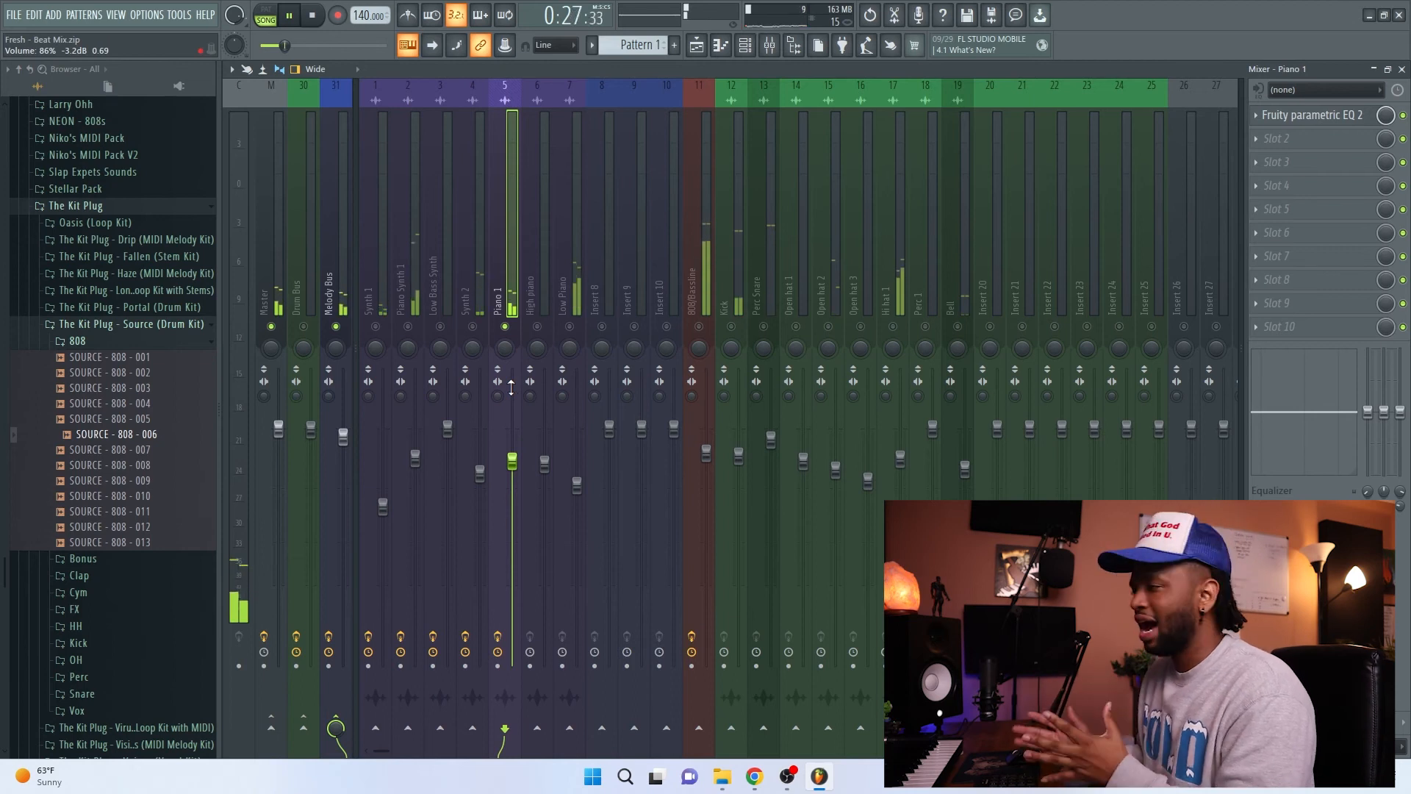
Step: Raise Piano 1's volume fader slightly, and restart playback to audition the new level
left_click_drag(512, 462, 511, 444)
key("space")
key("space")
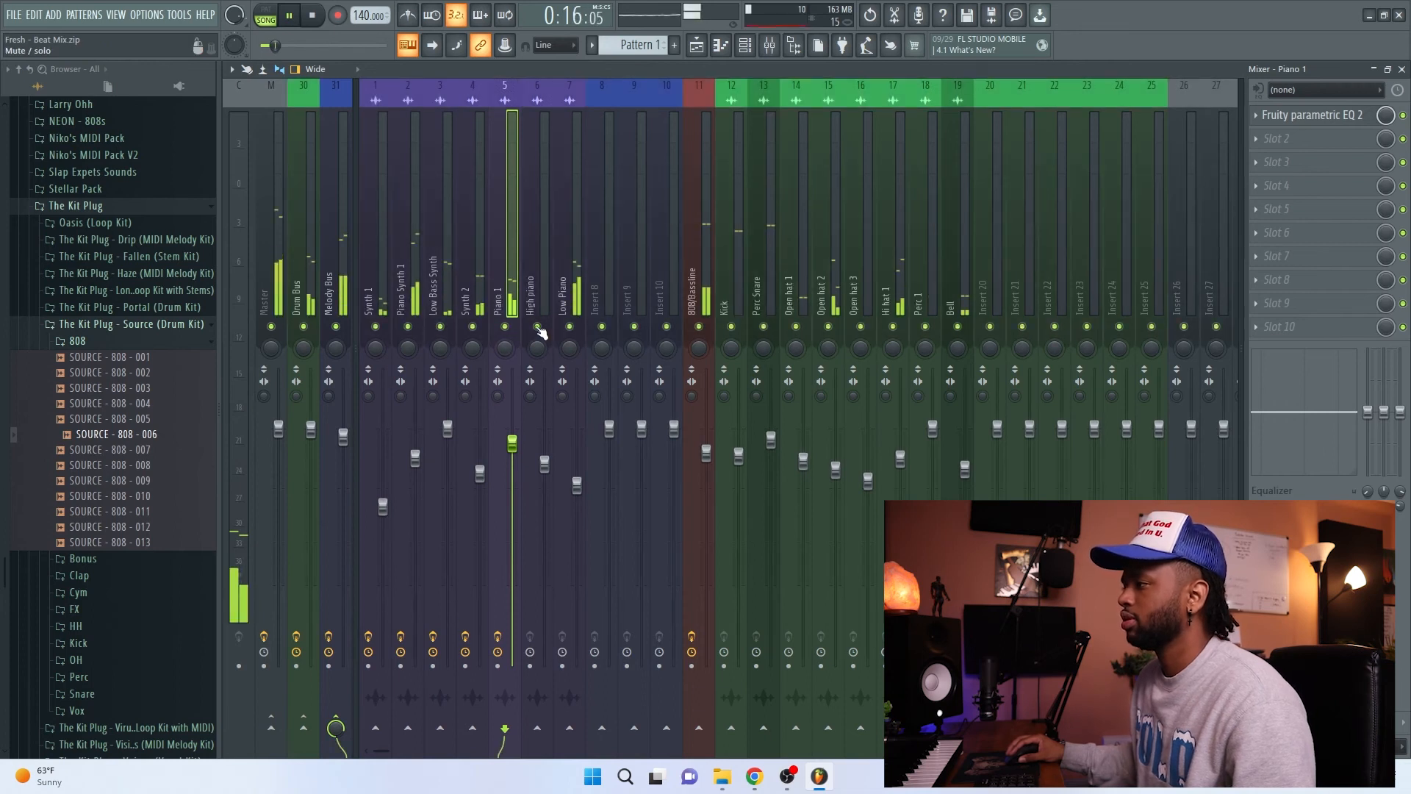
Step: Select Low Piano to audition it soloed, and review Piano 1's Fruity parametric EQ 2 curve for comparison
left_click(579, 294)
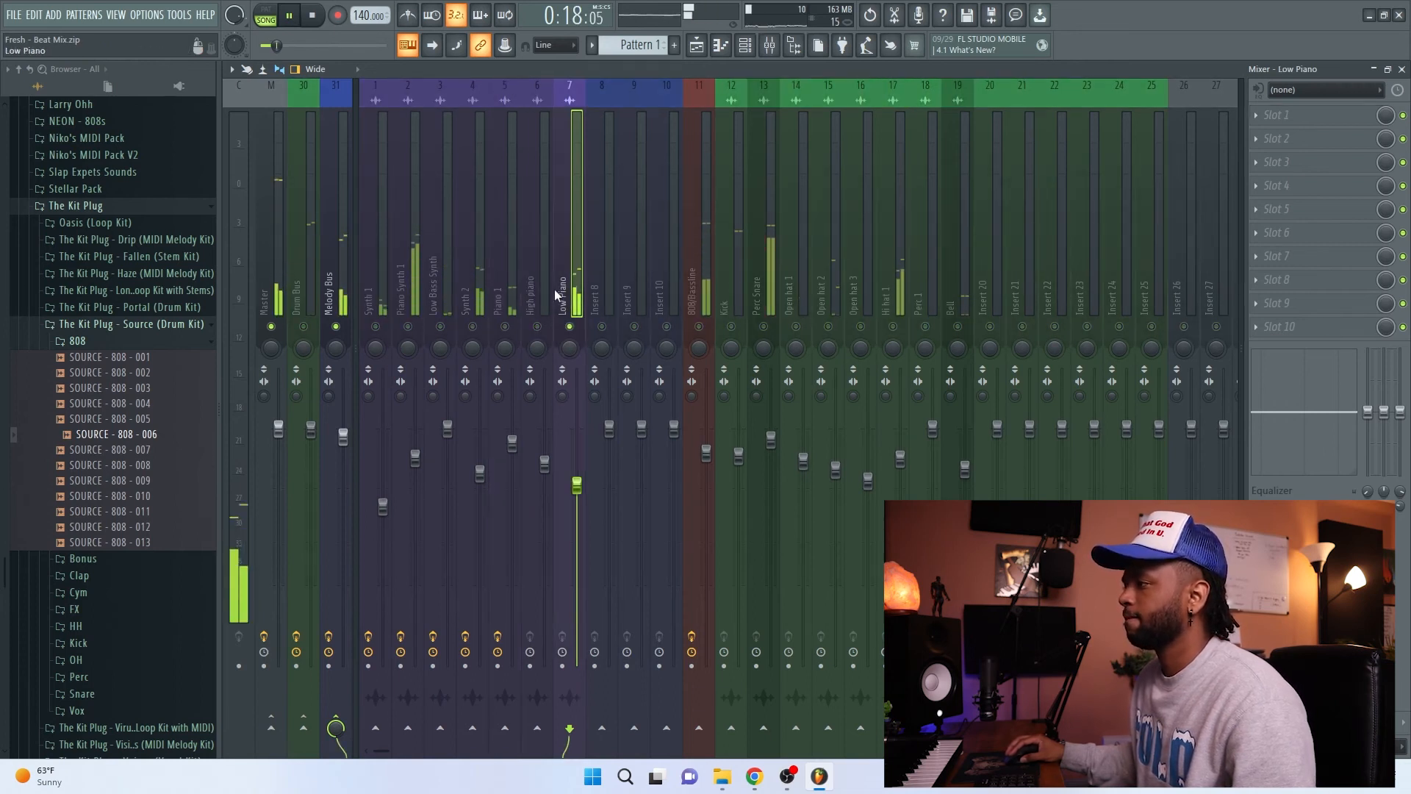
left_click(509, 307)
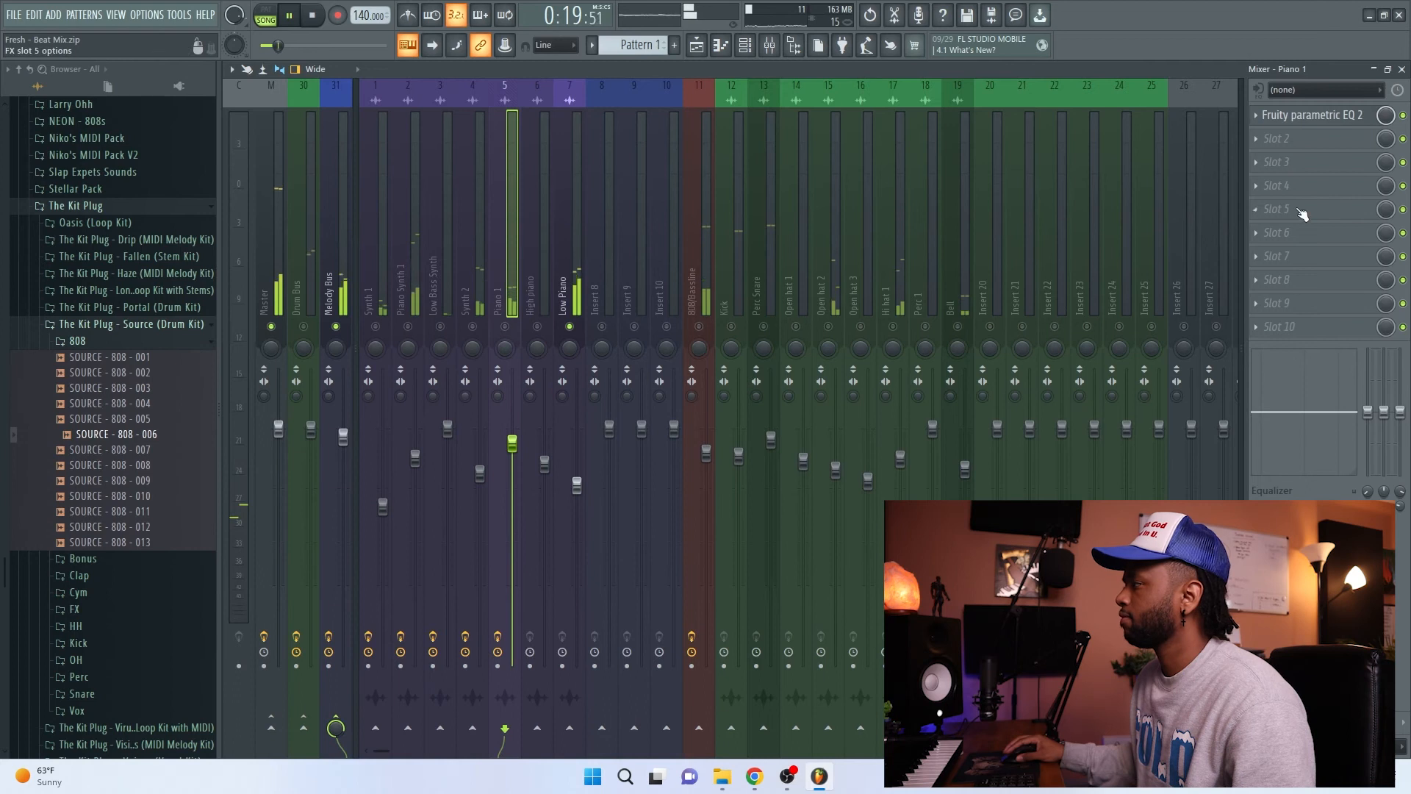
left_click(1312, 115)
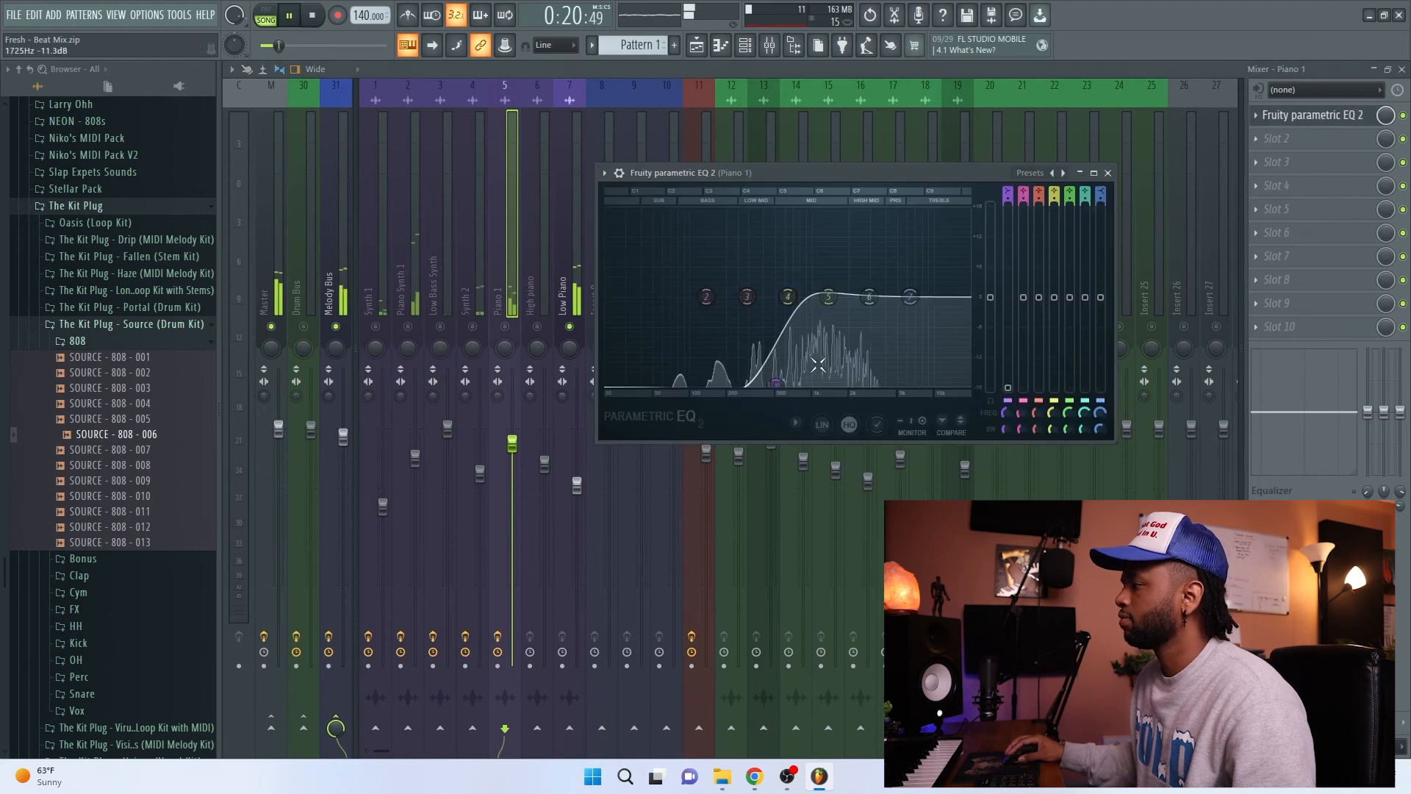
left_click(1108, 172)
Step: Load Fruity parametric EQ 2 in Low Piano's first effect slot
left_click(576, 298)
left_click(1300, 112)
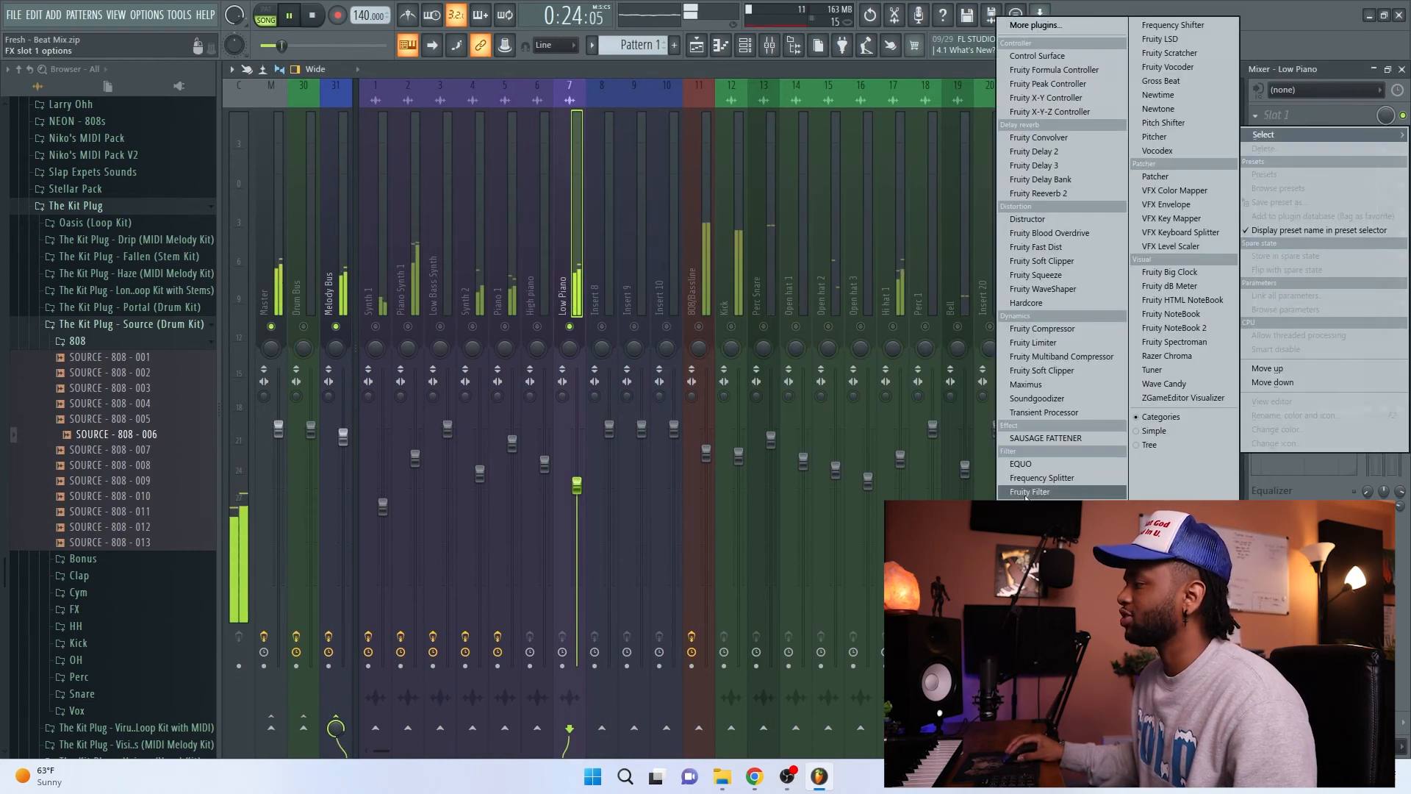
left_click(1047, 547)
Step: Shape a steep low cut on Low Piano with band 1 just below 200 Hz, at the lowest gain
left_click_drag(569, 273, 550, 347)
key("ctrl+z")
left_click_drag(569, 273, 625, 360)
scroll(572, 360, "down", 5)
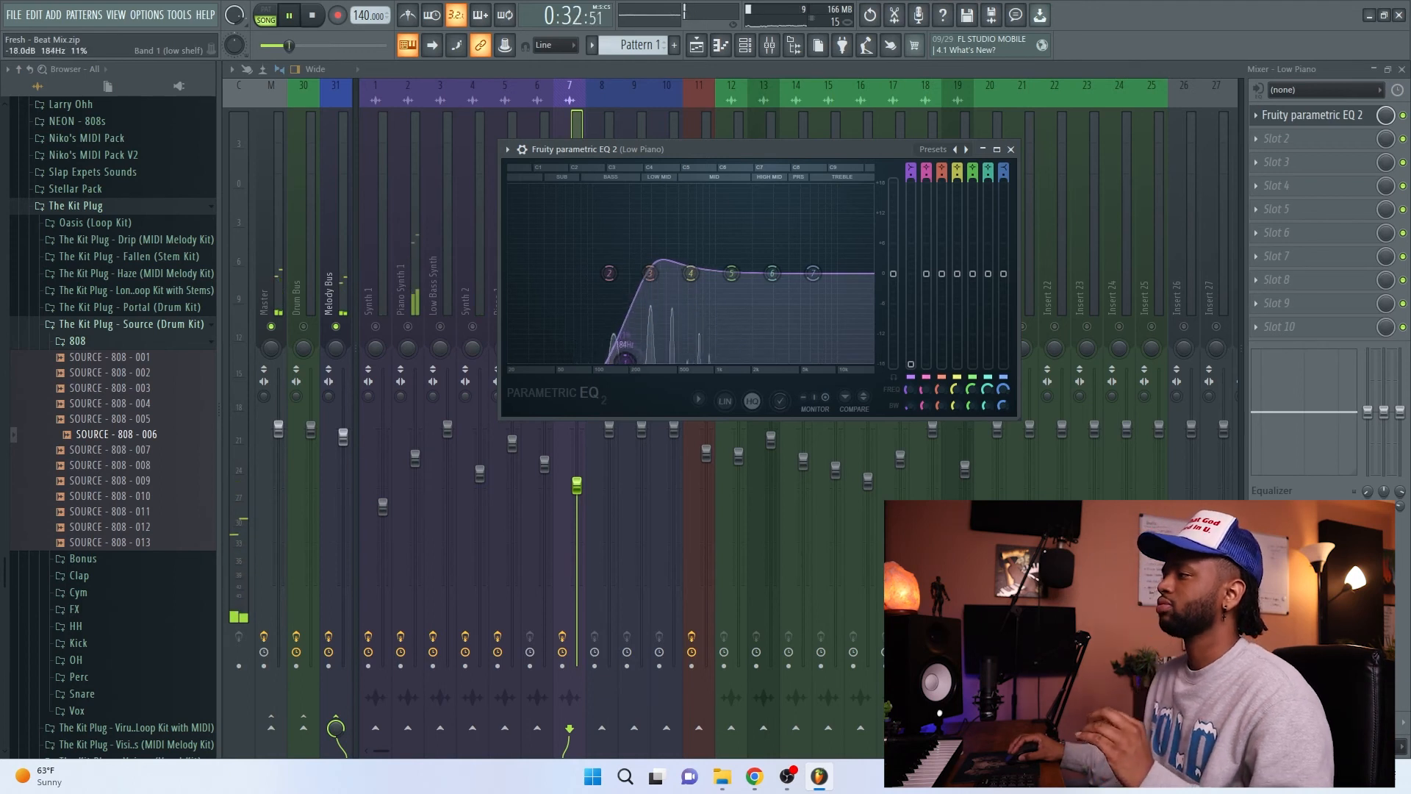
Step: Close Low Piano's EQ, unsolo the track to hear the full mix, and stop playback
left_click(1011, 150)
right_click(570, 326)
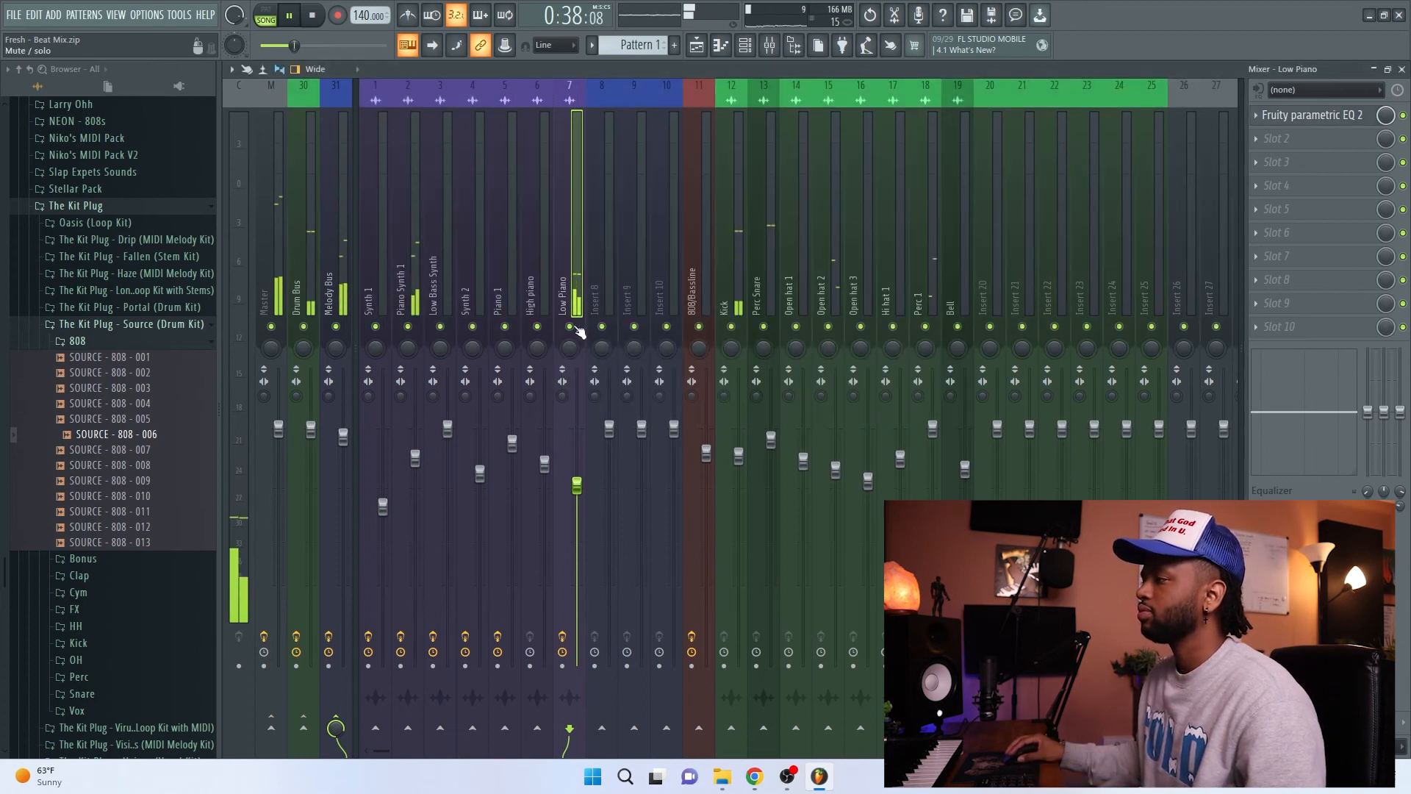
key("space")
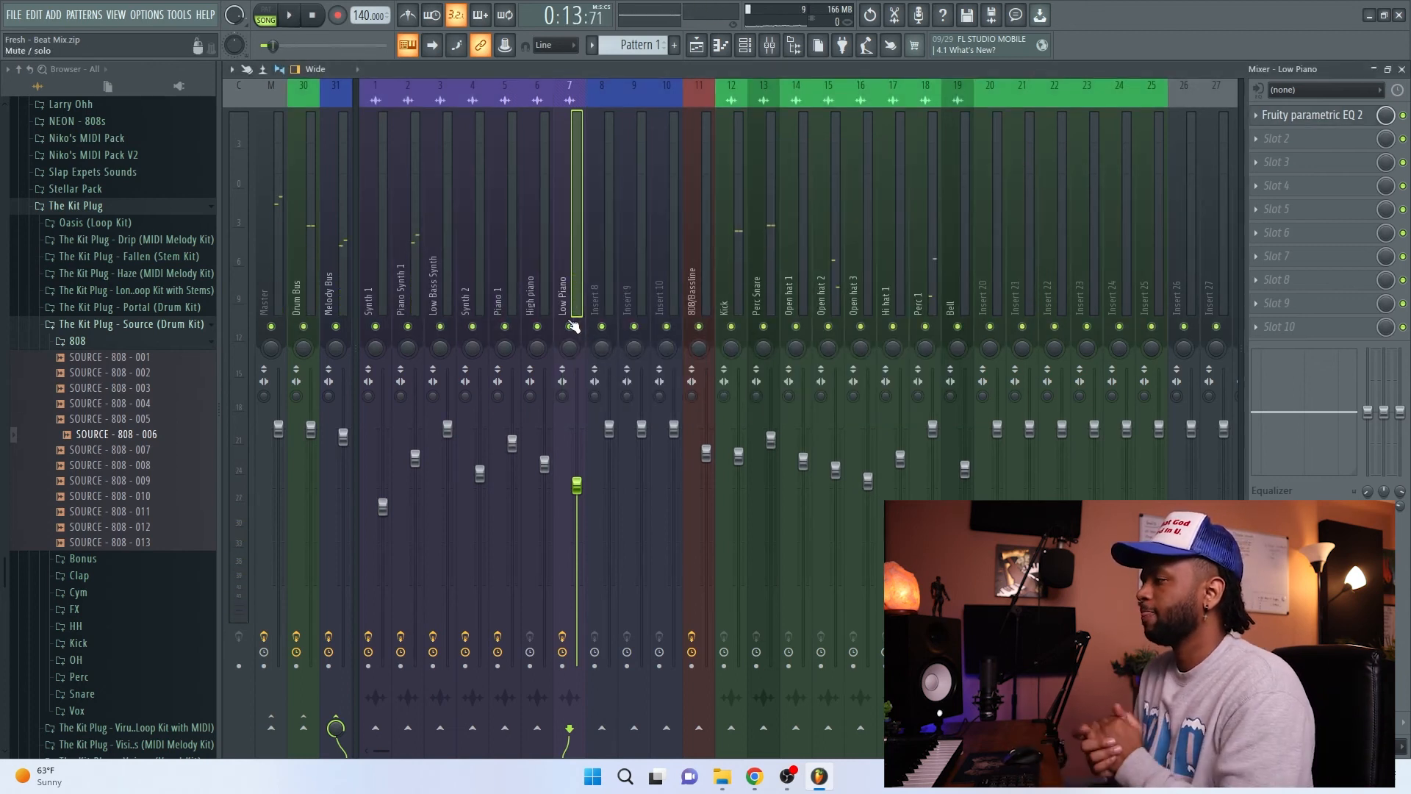